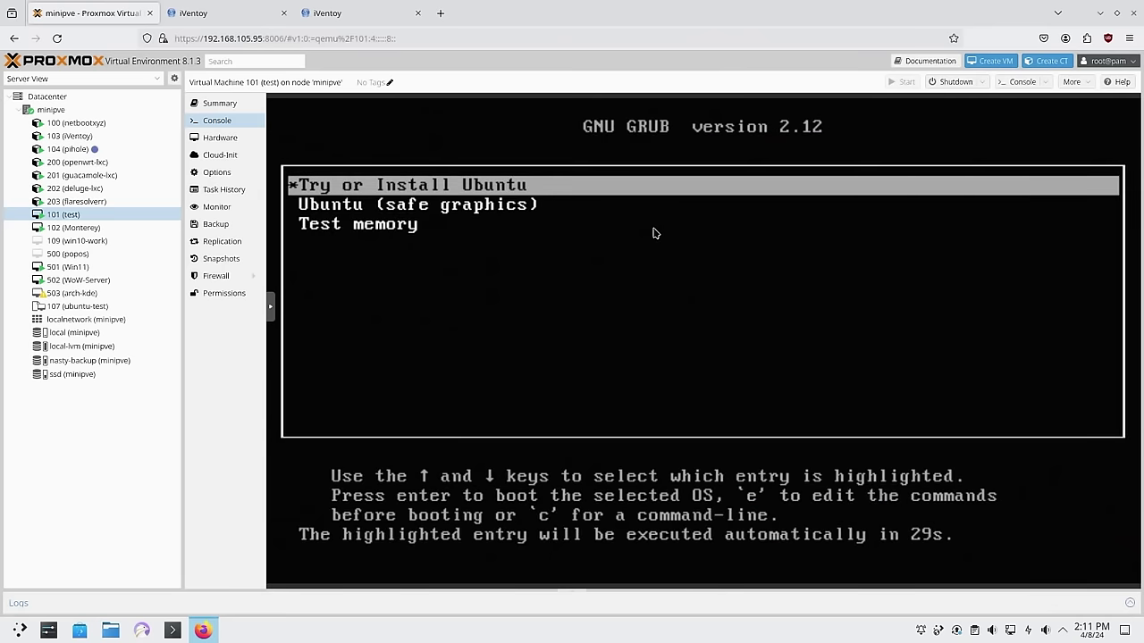
Network-boot VM 101 through the boot menu entries until the iVentoy 1.0.20 ISO menu appears
{"action": "key", "text": "Return"}
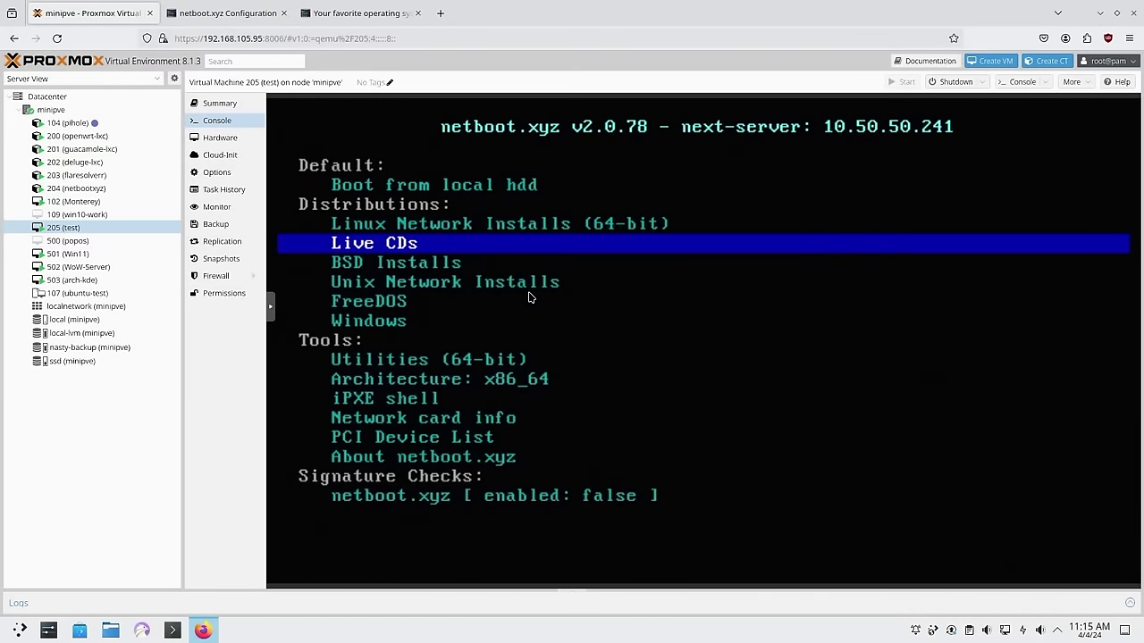
{"action": "key", "text": "Up"}
{"action": "key", "text": "Up"}
{"action": "key", "text": "Down"}
{"action": "key", "text": "Down"}
{"action": "key", "text": "Return"}
{"action": "key", "text": "Up"}
{"action": "key", "text": "Up"}
{"action": "key", "text": "Up"}
{"action": "key", "text": "Down"}
{"action": "key", "text": "Down"}
{"action": "key", "text": "Down"}
{"action": "key", "text": "Down"}
{"action": "key", "text": "Down"}
{"action": "key", "text": "Down"}
{"action": "key", "text": "Down"}
{"action": "key", "text": "Down"}
{"action": "key", "text": "Down"}
{"action": "key", "text": "Down"}
{"action": "key", "text": "Down"}
{"action": "key", "text": "Down"}
{"action": "key", "text": "Up"}
{"action": "key", "text": "Up"}
{"action": "key", "text": "Up"}
{"action": "key", "text": "Up"}
{"action": "key", "text": "Up"}
{"action": "key", "text": "Up"}
{"action": "key", "text": "Up"}
{"action": "key", "text": "Up"}
{"action": "key", "text": "Up"}
{"action": "key", "text": "Up"}
{"action": "key", "text": "Up"}
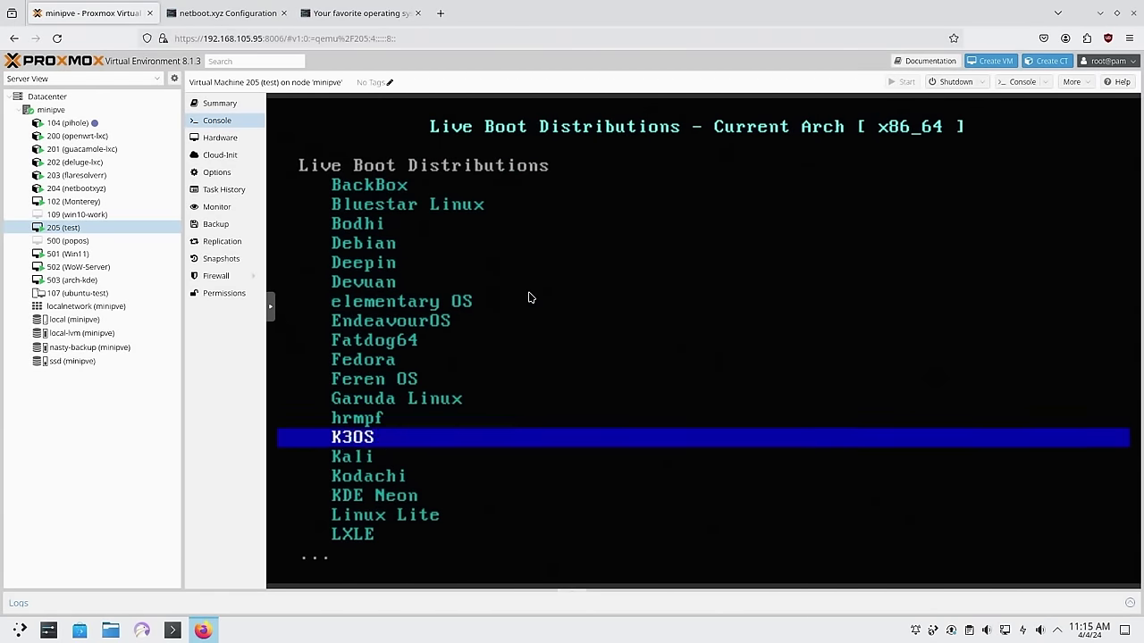
{"action": "key", "text": "Return"}
{"action": "key", "text": "Return"}
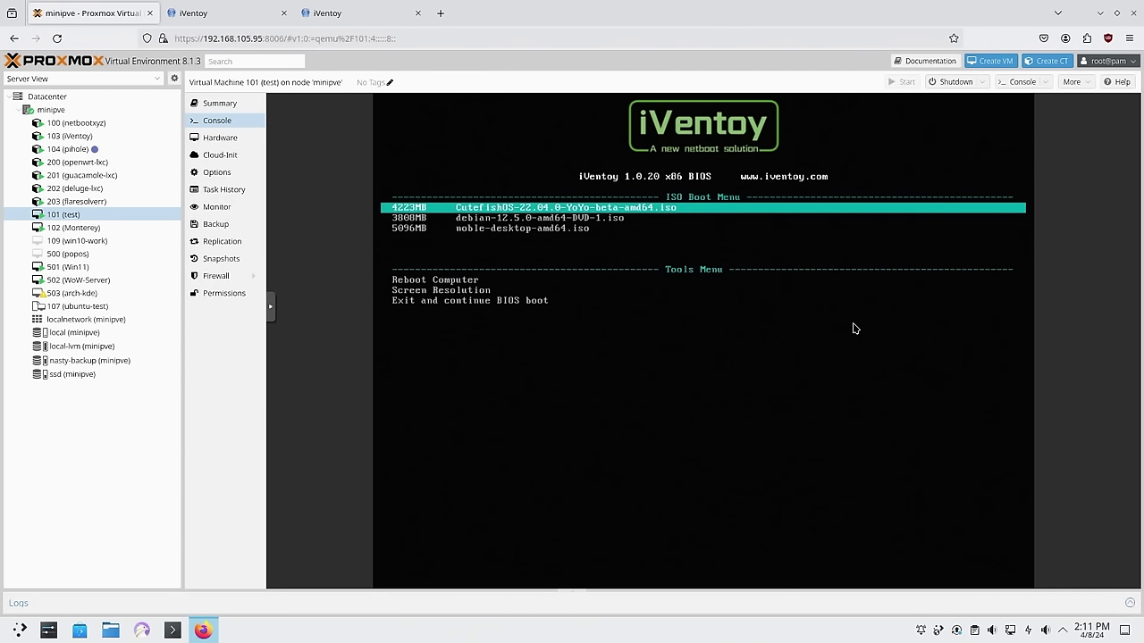
From VM 101's console, boot noble-desktop-amd64.iso from the iVentoy ISO boot menu
{"action": "left_click", "coordinate": [103, 217]}
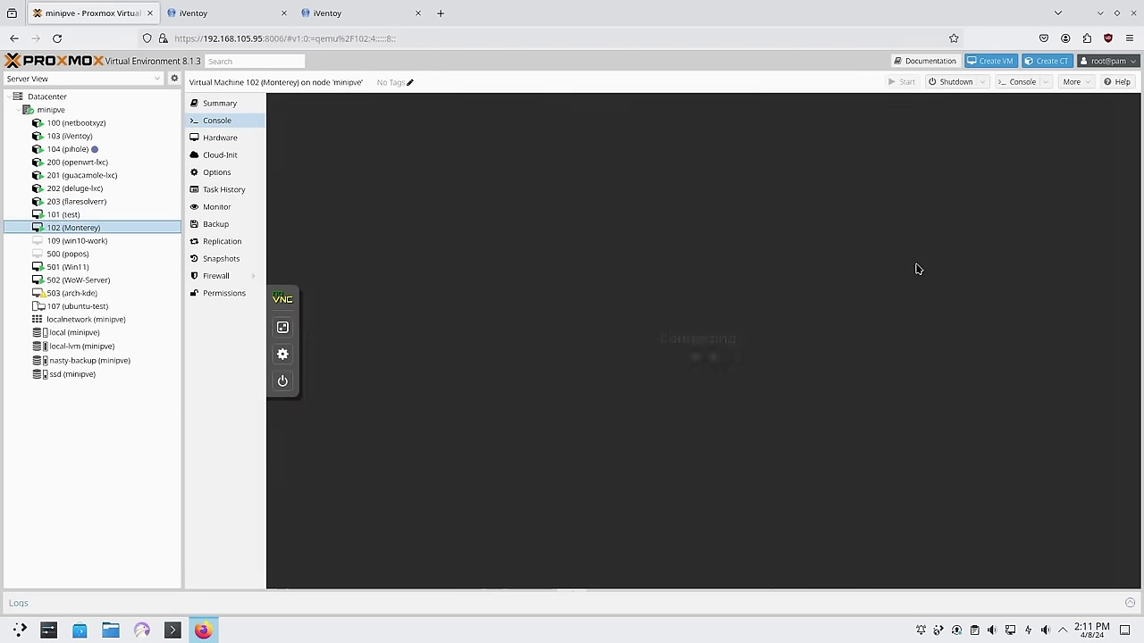
{"action": "key", "text": "Down"}
{"action": "key", "text": "Down"}
{"action": "key", "text": "Down"}
{"action": "key", "text": "Up"}
{"action": "key", "text": "Up"}
{"action": "key", "text": "Down"}
{"action": "key", "text": "Down"}
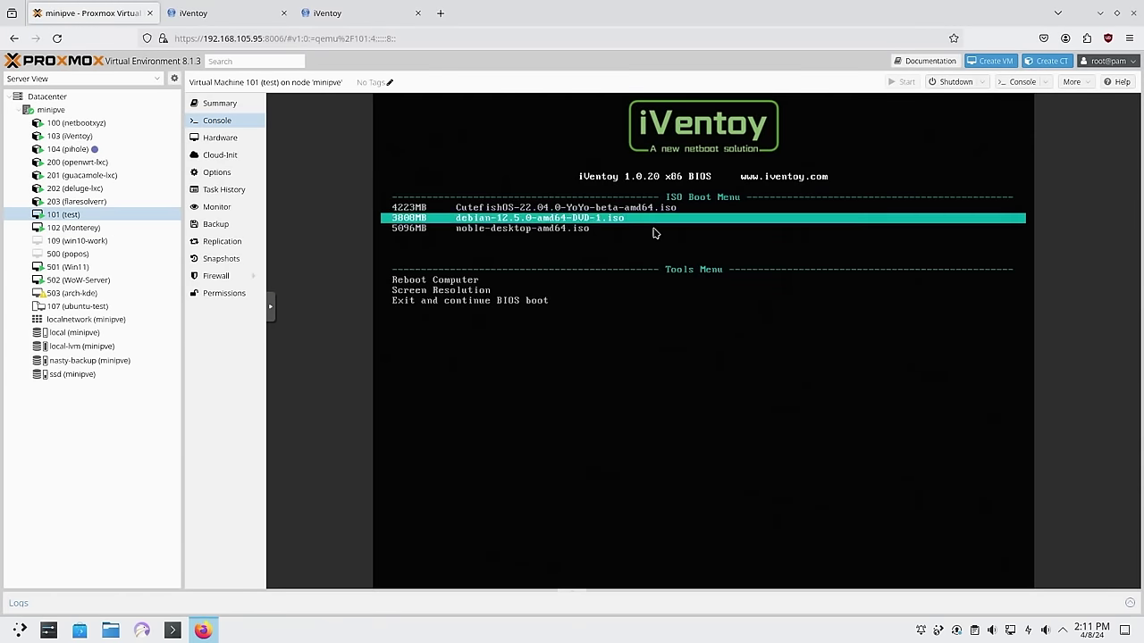
{"action": "key", "text": "Up"}
{"action": "key", "text": "Up"}
{"action": "key", "text": "Down"}
{"action": "key", "text": "Up"}
{"action": "key", "text": "Up"}
{"action": "key", "text": "Down"}
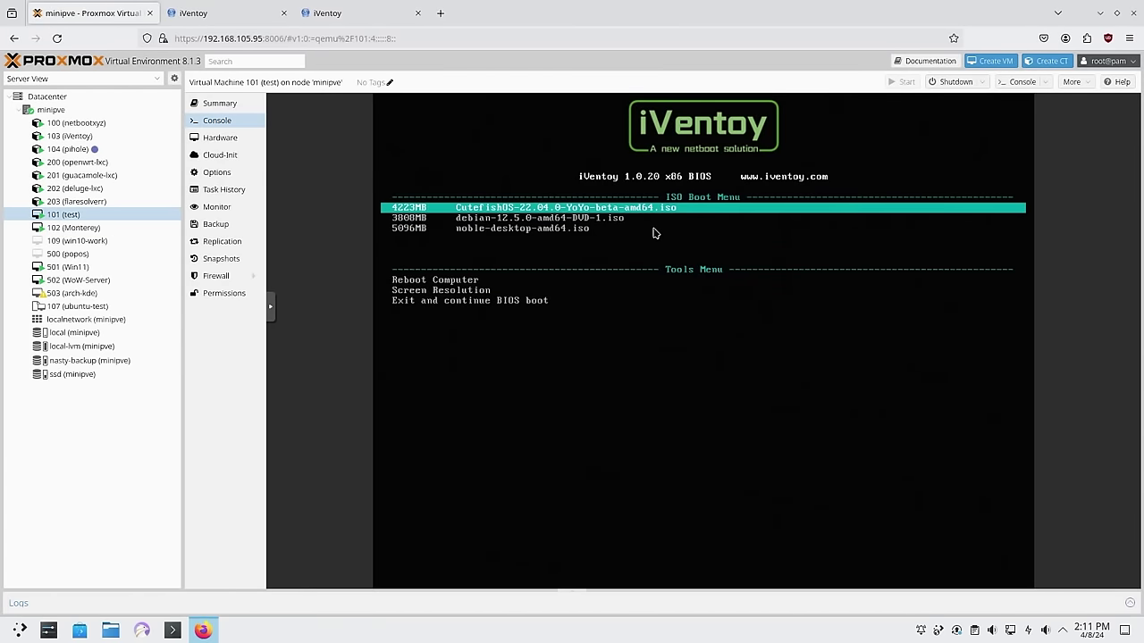
{"action": "key", "text": "Down"}
{"action": "key", "text": "Down"}
{"action": "key", "text": "Down"}
{"action": "key", "text": "Up"}
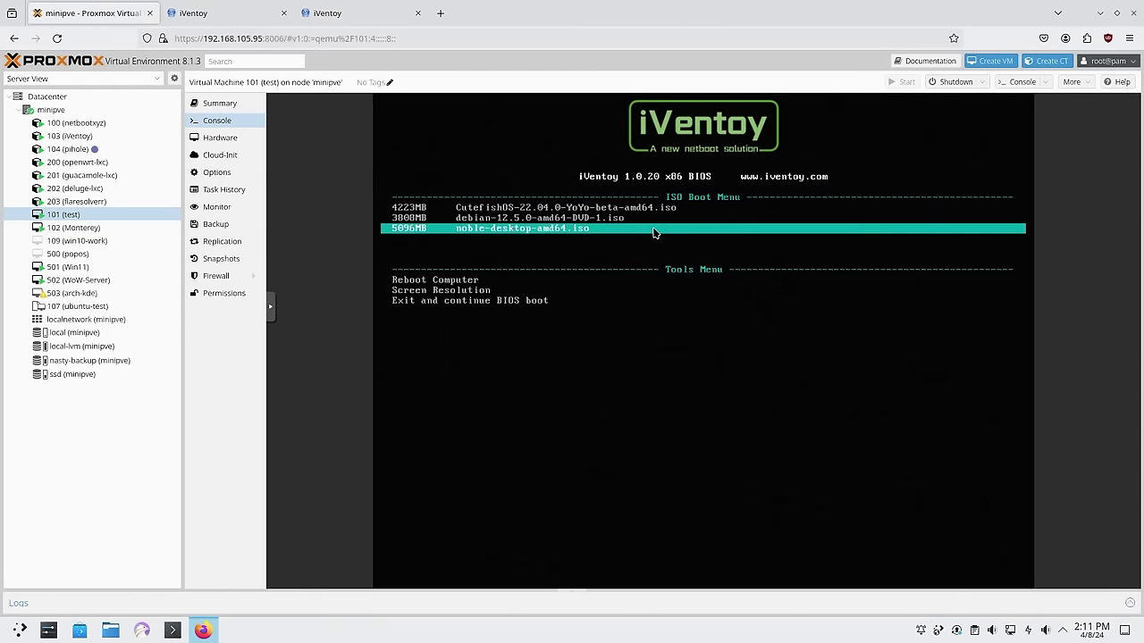
{"action": "key", "text": "Up"}
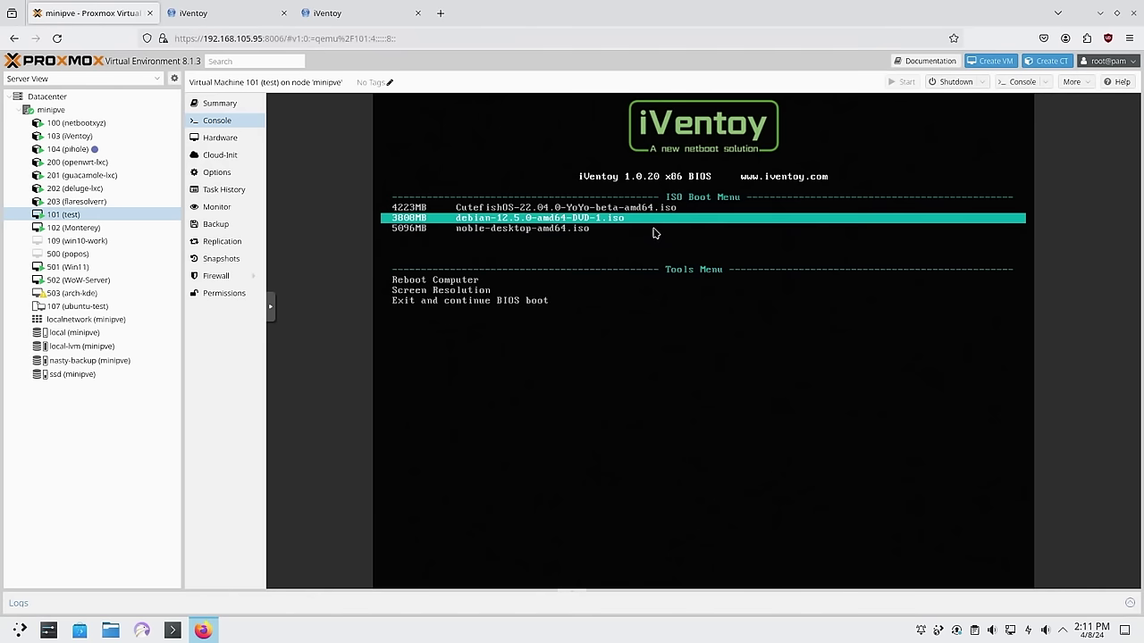
{"action": "key", "text": "Up"}
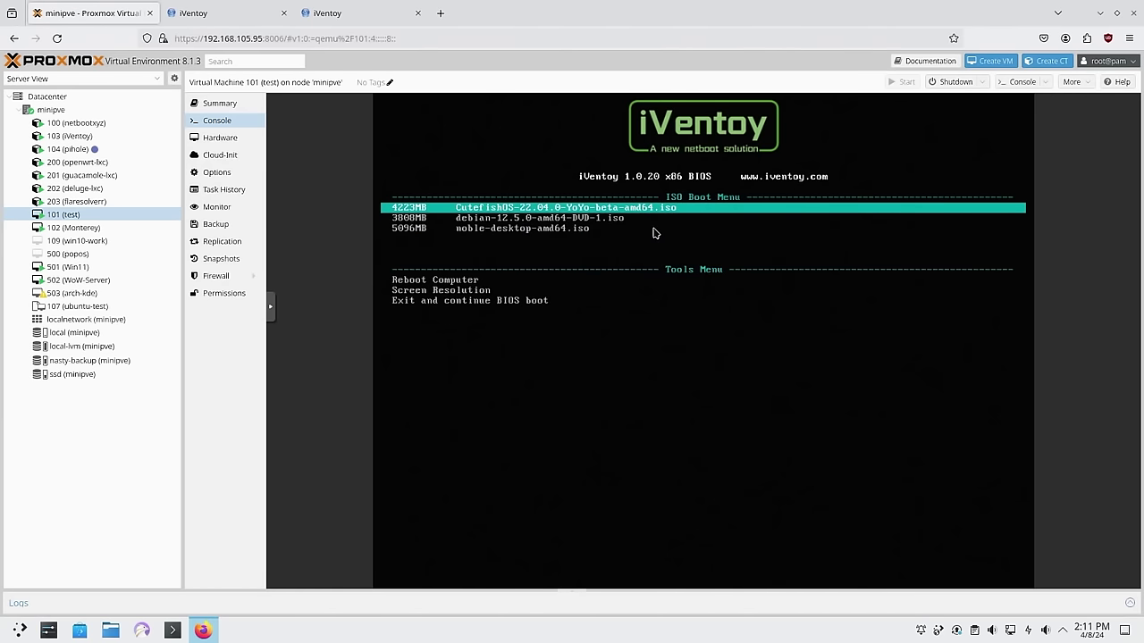
{"action": "key", "text": "Down"}
{"action": "key", "text": "Down"}
{"action": "key", "text": "Return"}
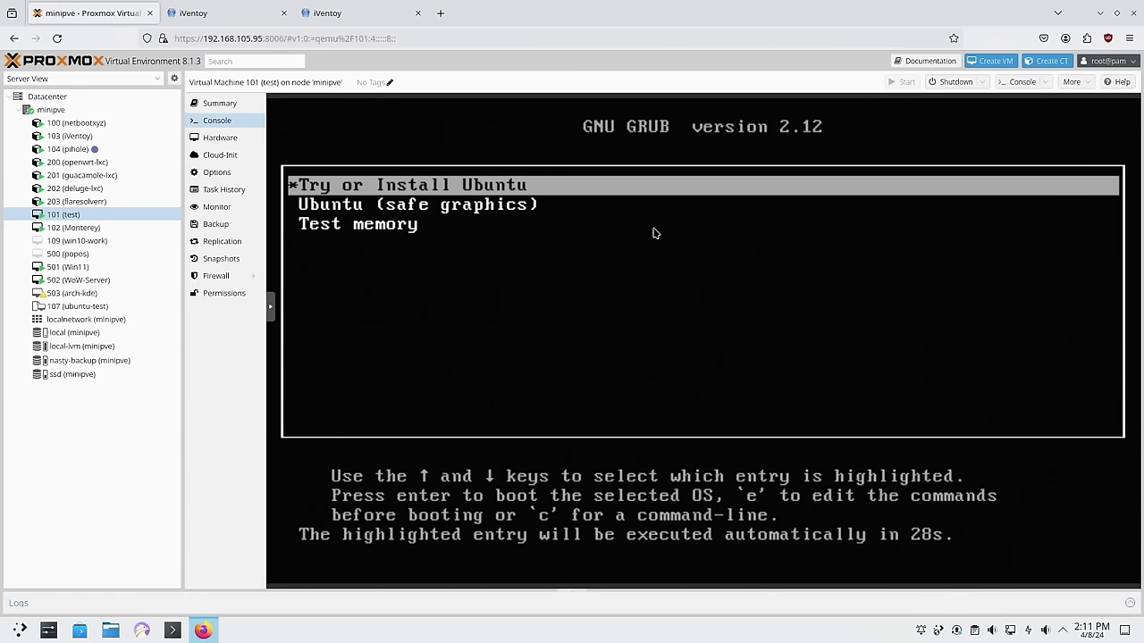
Start Try or Install Ubuntu, close the installer for the live desktop, then reboot via iPXE
{"action": "key", "text": "Return"}
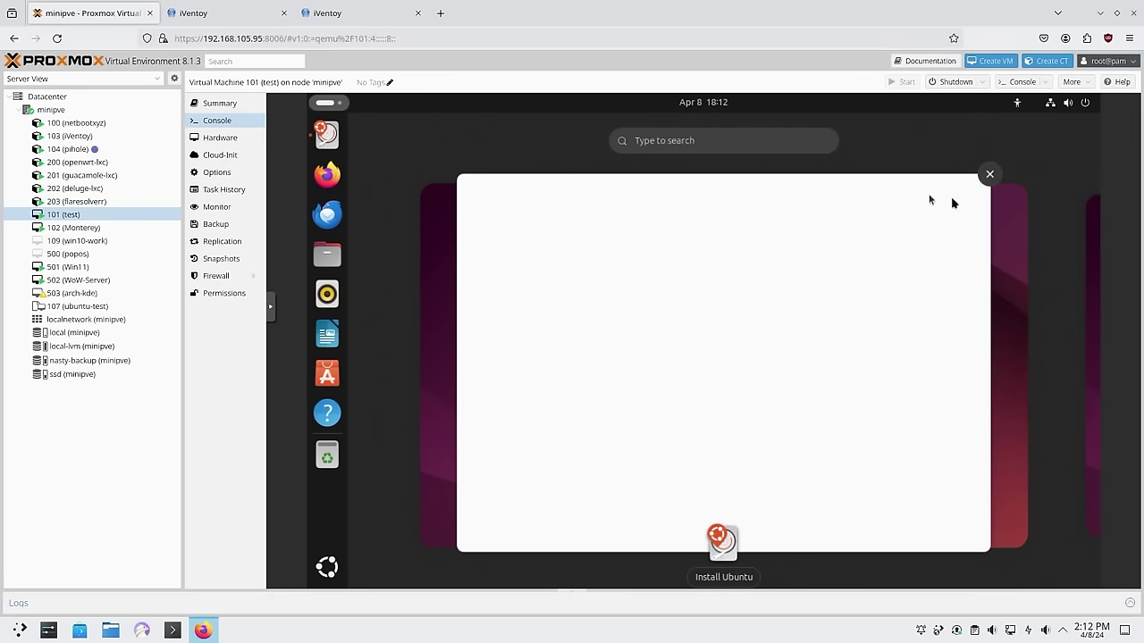
{"action": "left_click", "coordinate": [989, 175]}
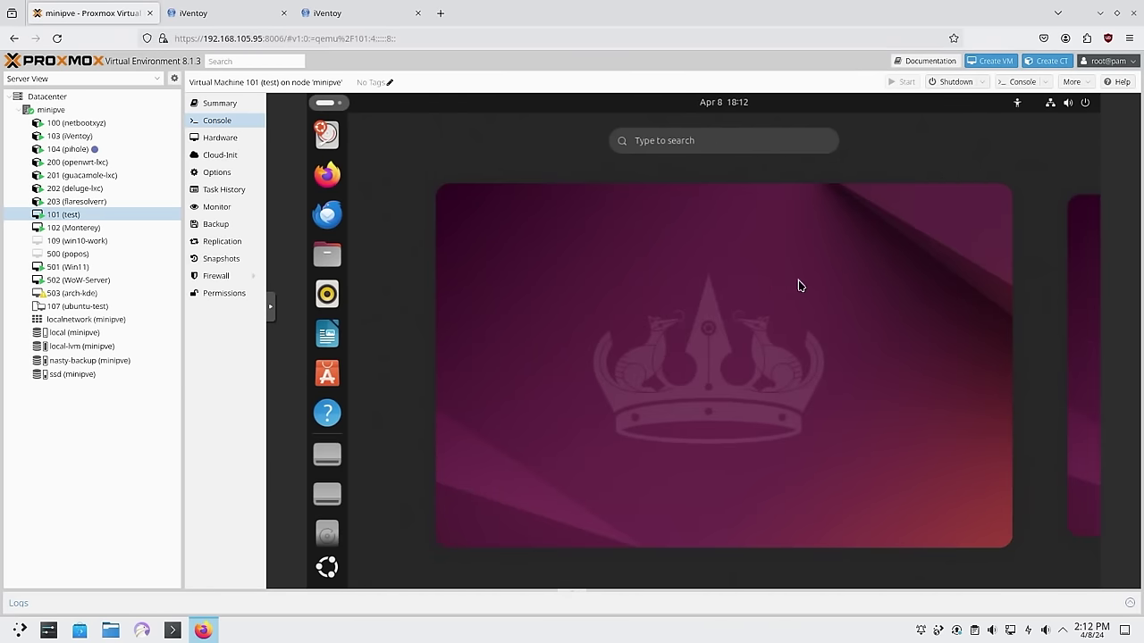
{"action": "left_click", "coordinate": [657, 314]}
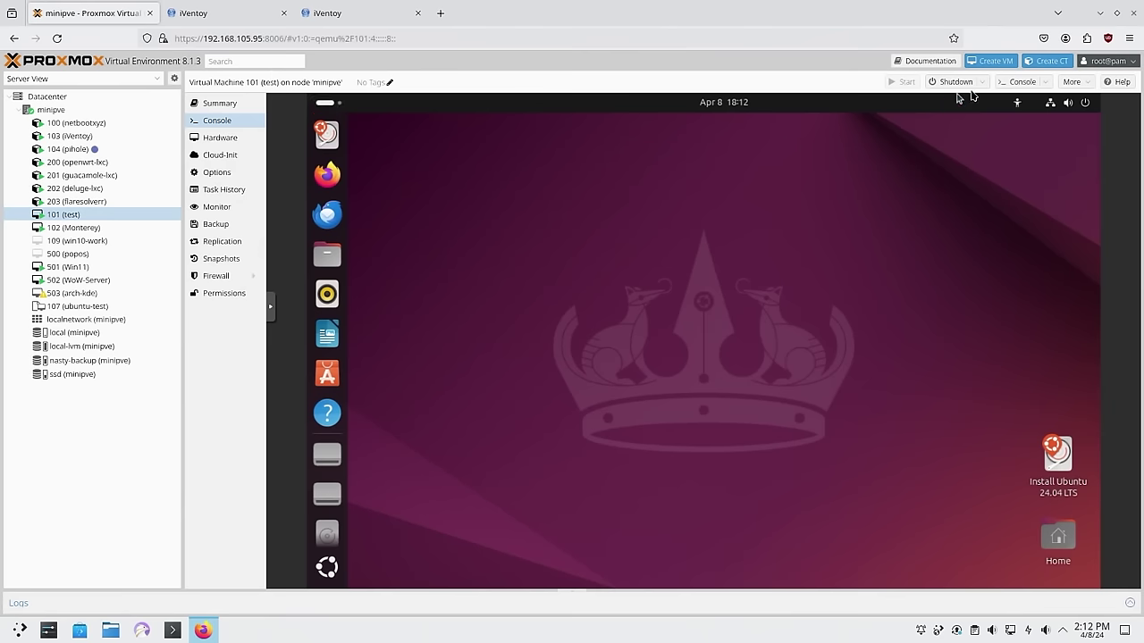
{"action": "key", "text": "3"}
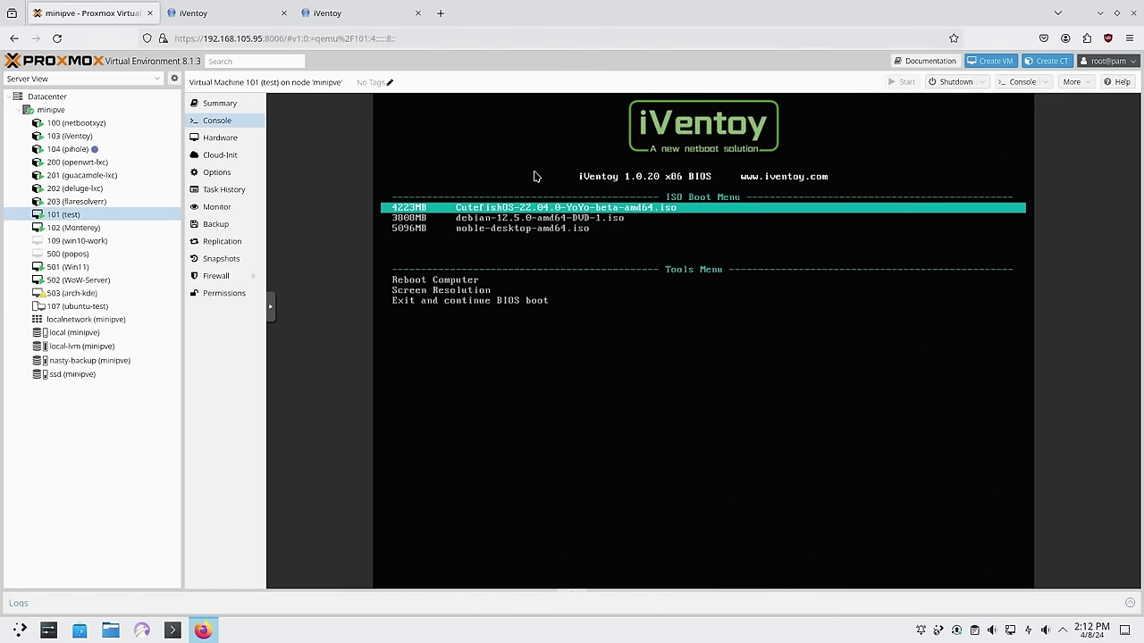
In iVentoy, review Boot Information, Configuration and MAC Filter, ending on Image Management
{"action": "left_click", "coordinate": [256, 16]}
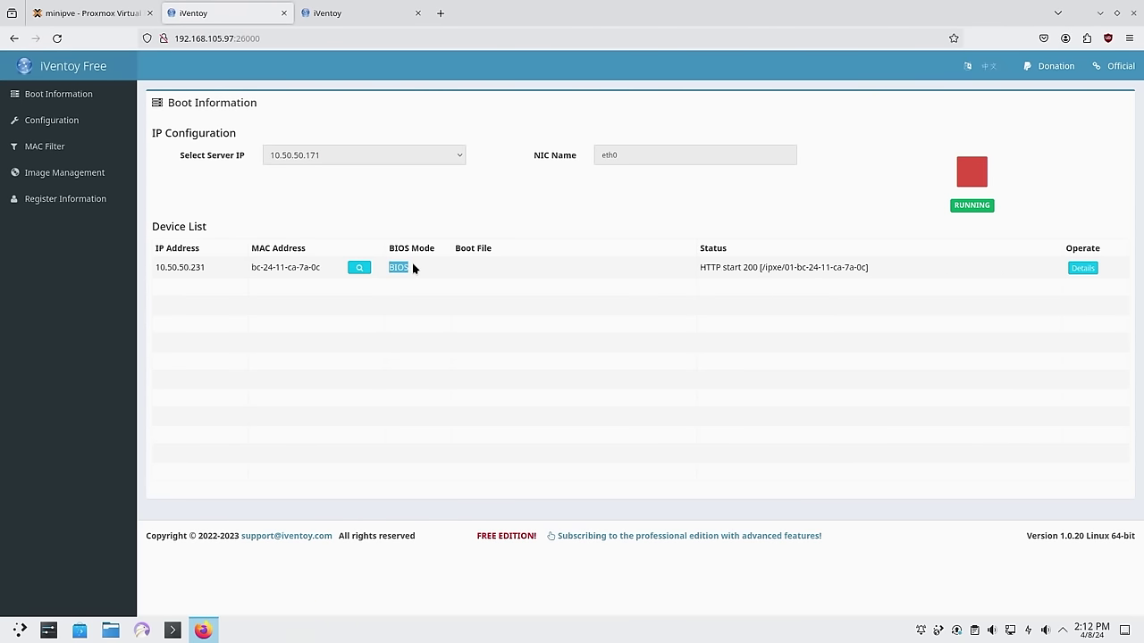
{"action": "left_click", "coordinate": [584, 273]}
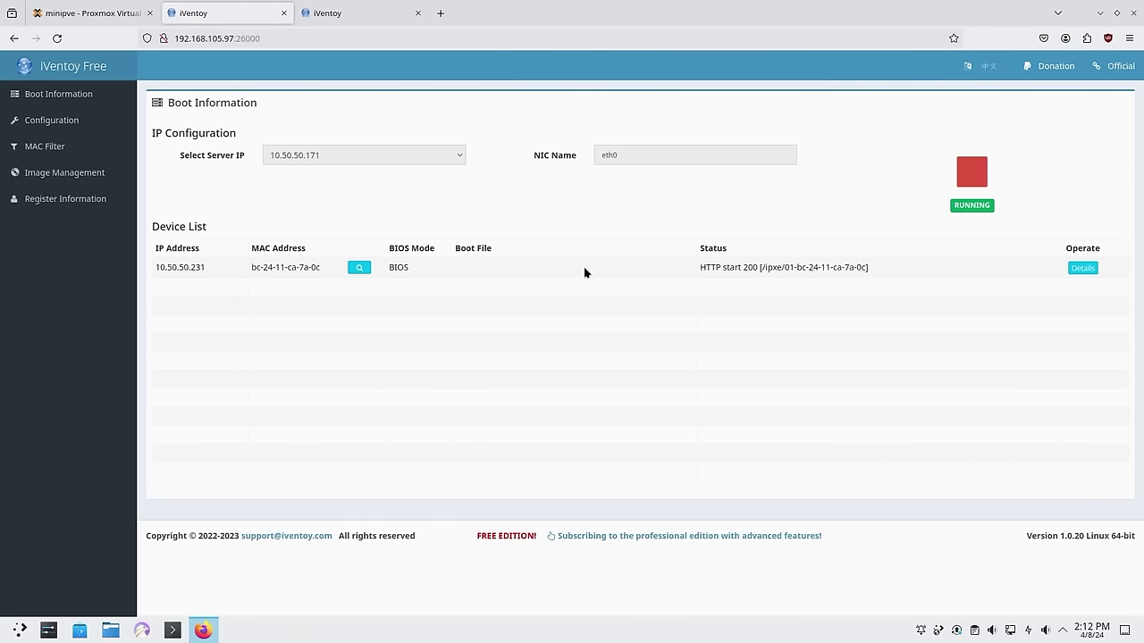
{"action": "left_click", "coordinate": [66, 120]}
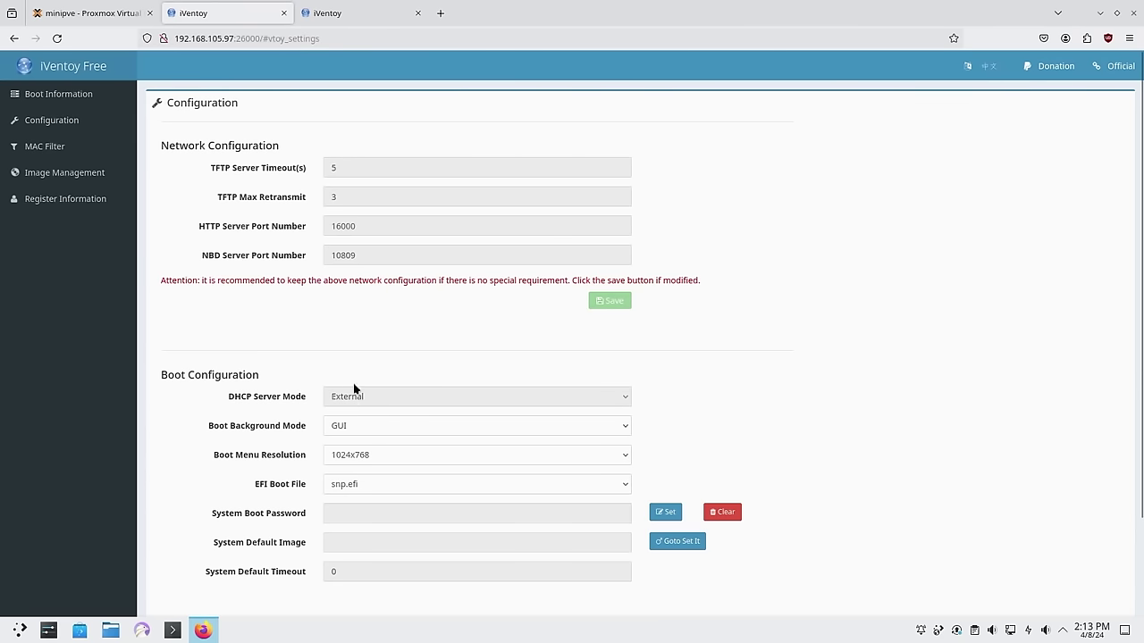
{"action": "left_click", "coordinate": [54, 148]}
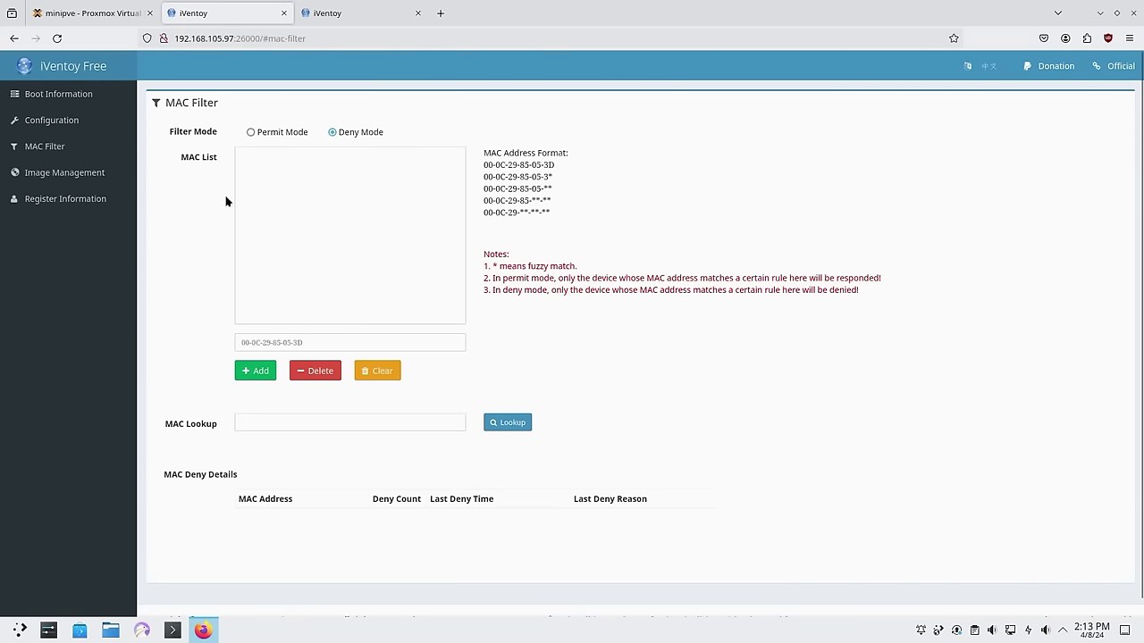
{"action": "left_click", "coordinate": [82, 172]}
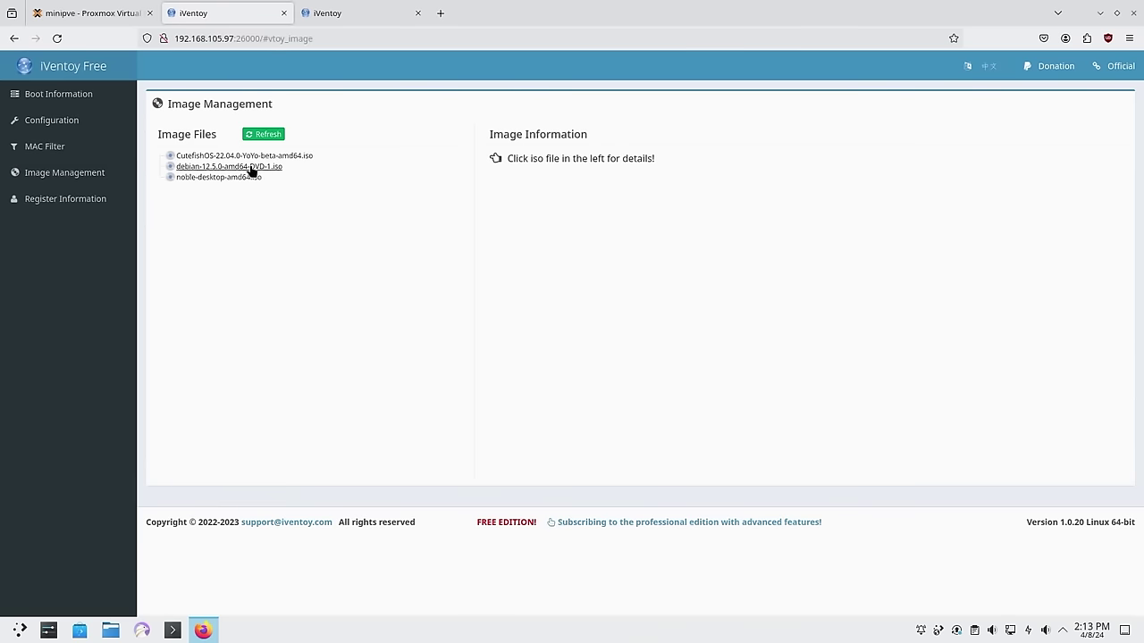
Inspect the debian-12.5.0 and noble-desktop ISO details and Register Information, then return to VM 101
{"action": "left_click", "coordinate": [206, 168]}
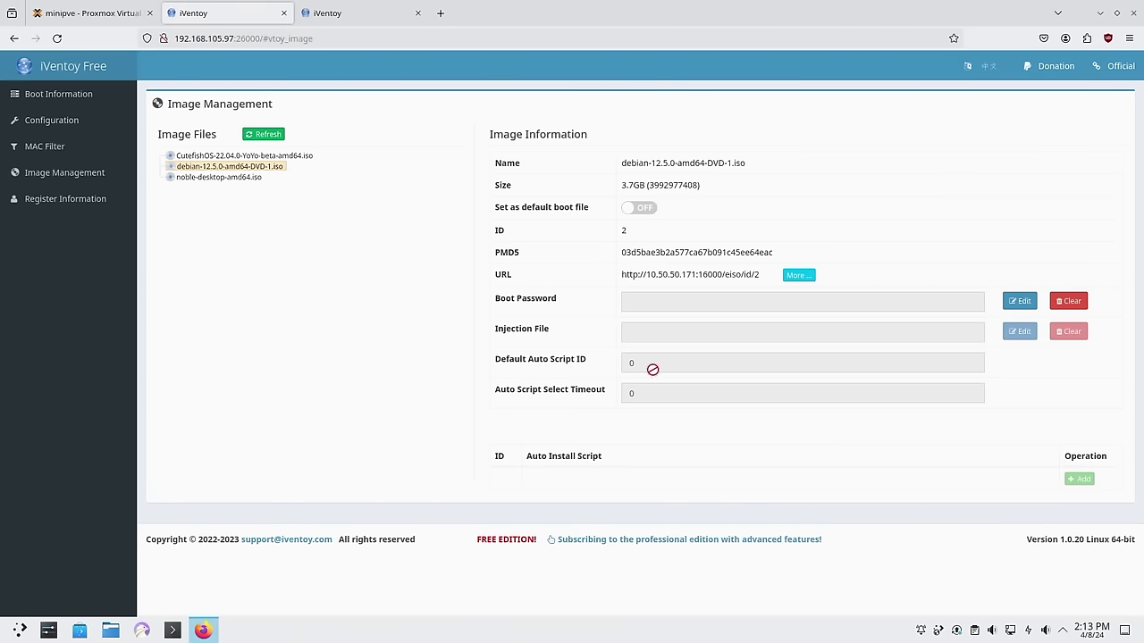
{"action": "left_click", "coordinate": [237, 178]}
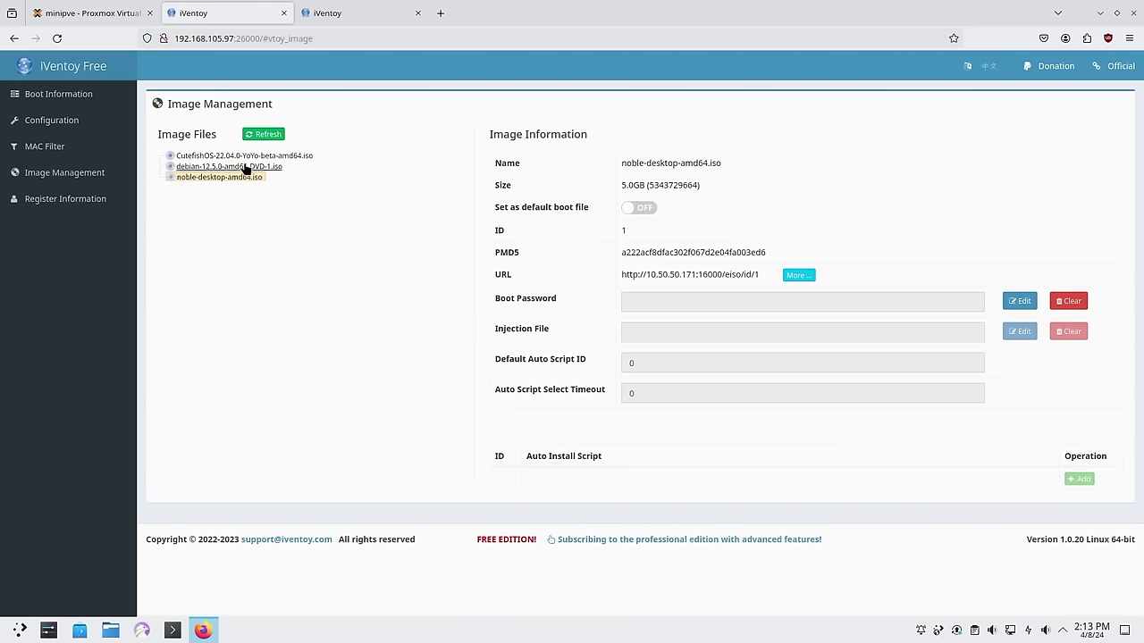
{"action": "left_click", "coordinate": [240, 167]}
{"action": "left_click", "coordinate": [87, 198]}
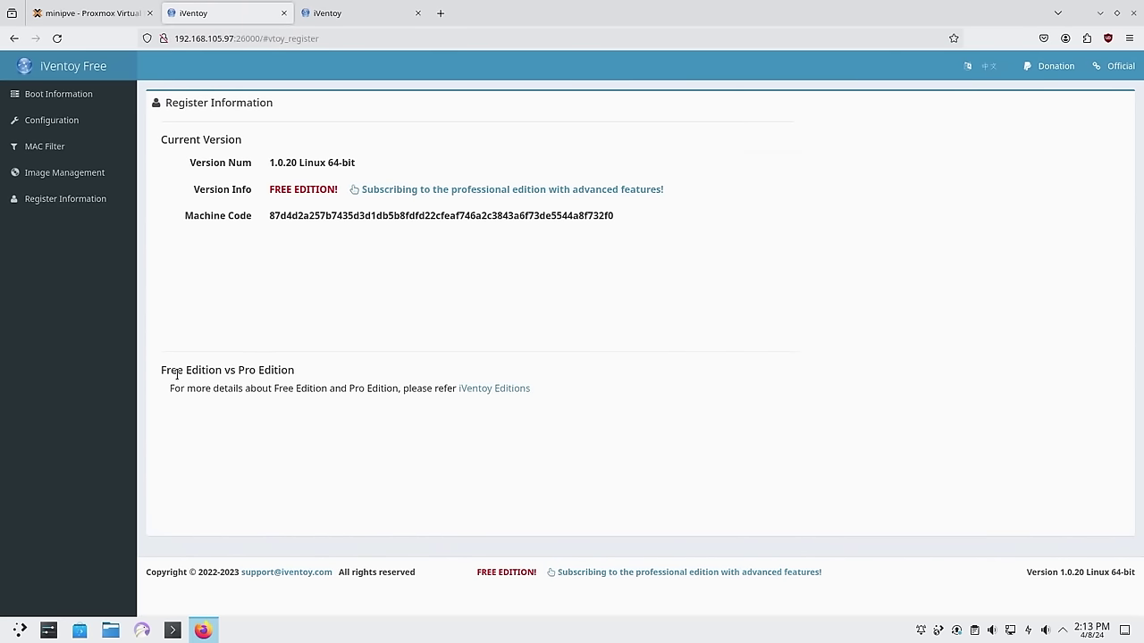
{"action": "left_click", "coordinate": [94, 172]}
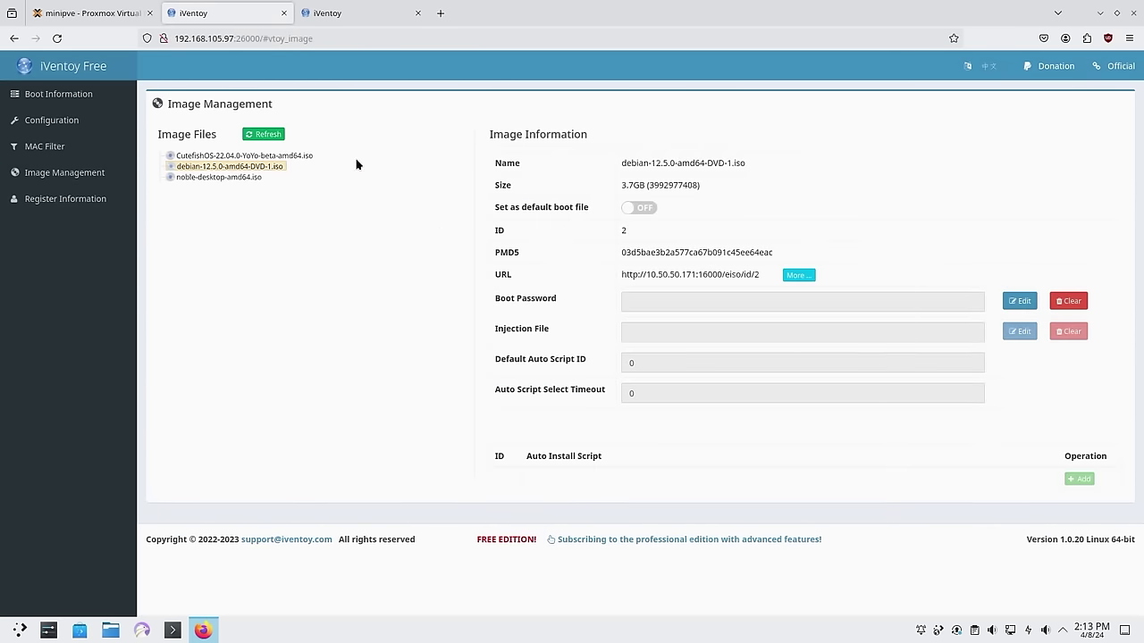
{"action": "left_click", "coordinate": [108, 15]}
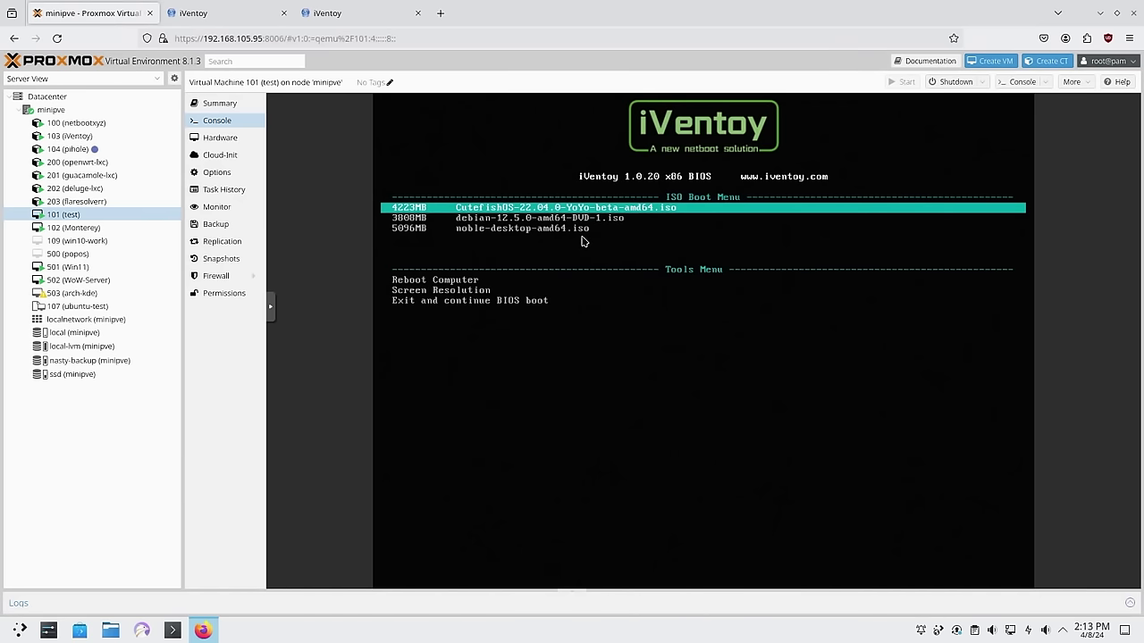
Boot debian-12.5.0-amd64-DVD-1.iso from the iVentoy menu into the Debian installer
{"action": "key", "text": "Down"}
{"action": "key", "text": "Return"}
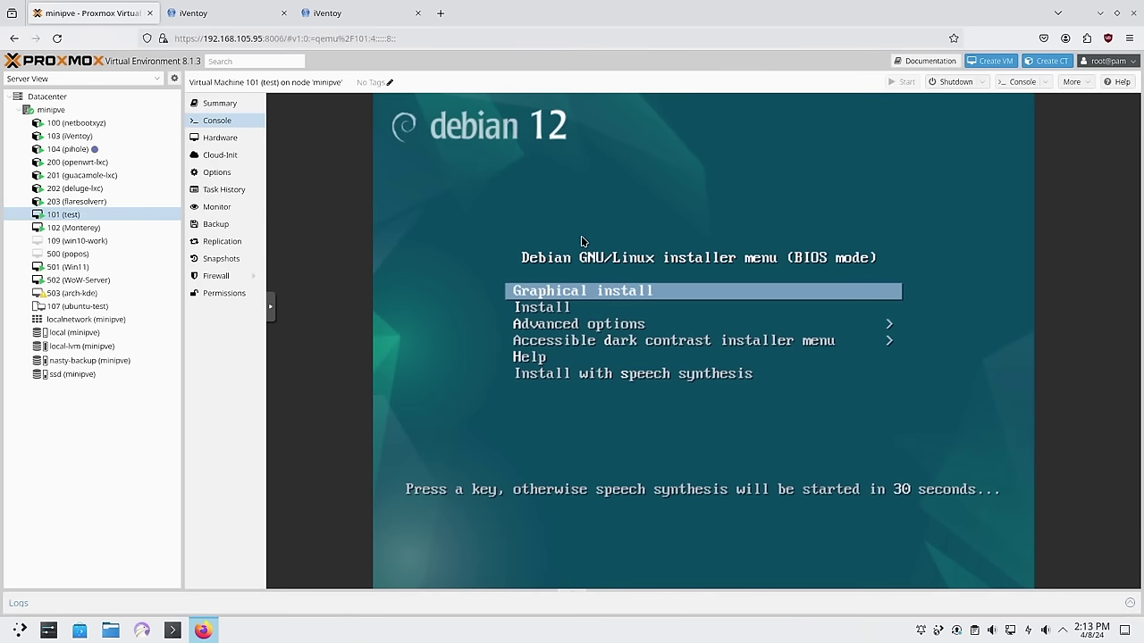
{"action": "key", "text": "Down"}
{"action": "key", "text": "Down"}
{"action": "key", "text": "Up"}
{"action": "key", "text": "Up"}
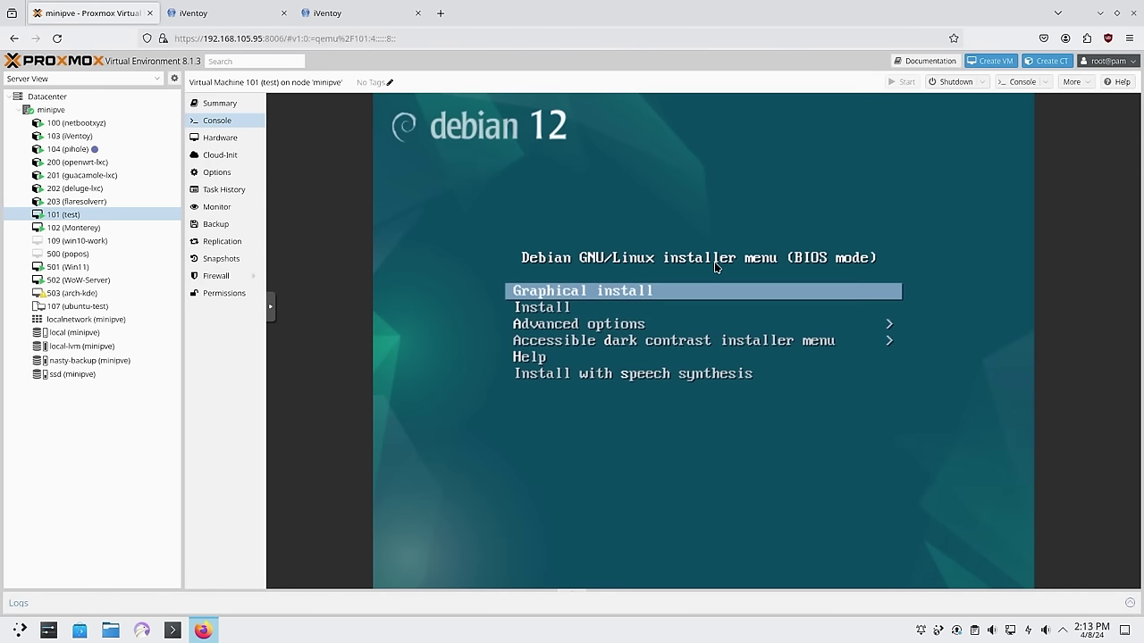
{"action": "left_click", "coordinate": [259, 13]}
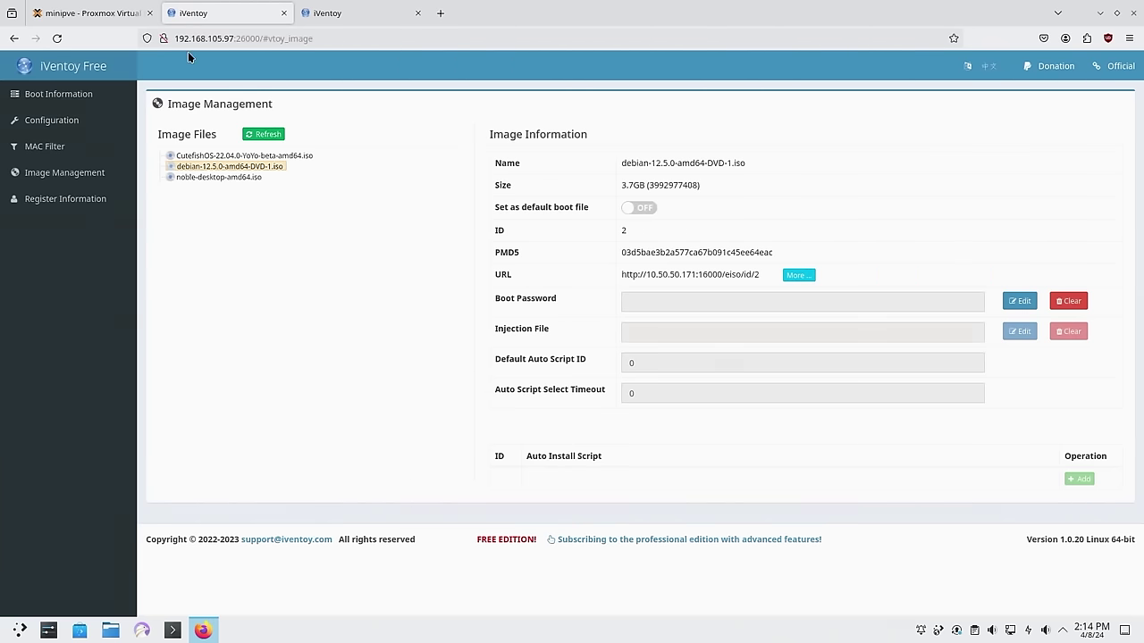
{"action": "left_click", "coordinate": [89, 12]}
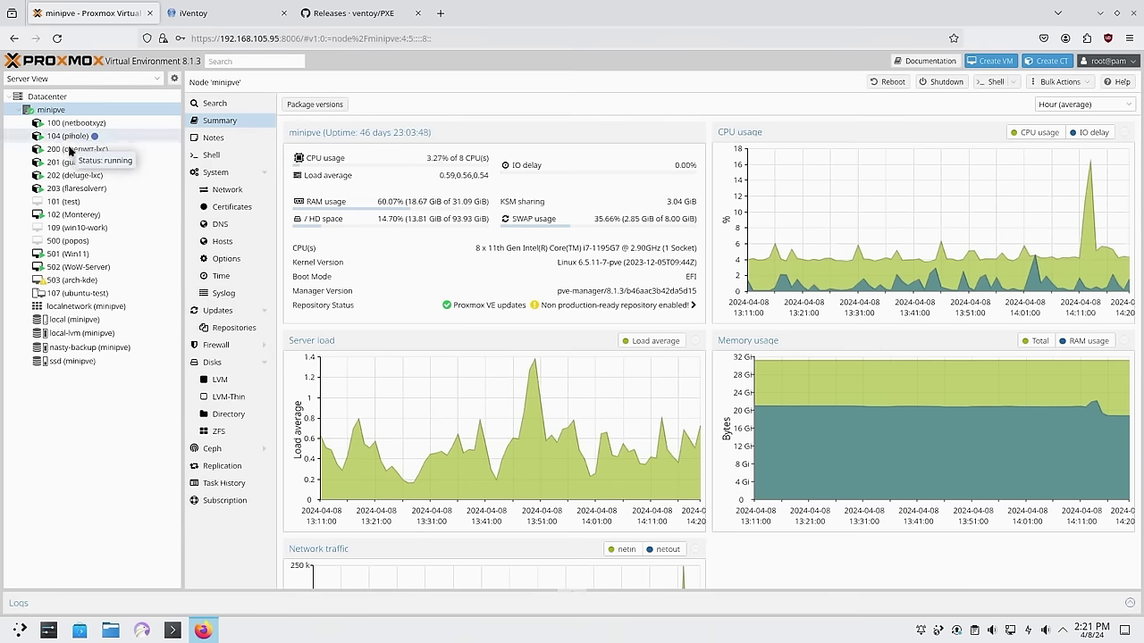
Start a new container with hostname iVentoy, a root password, and Unprivileged unticked
{"action": "left_click", "coordinate": [1051, 61]}
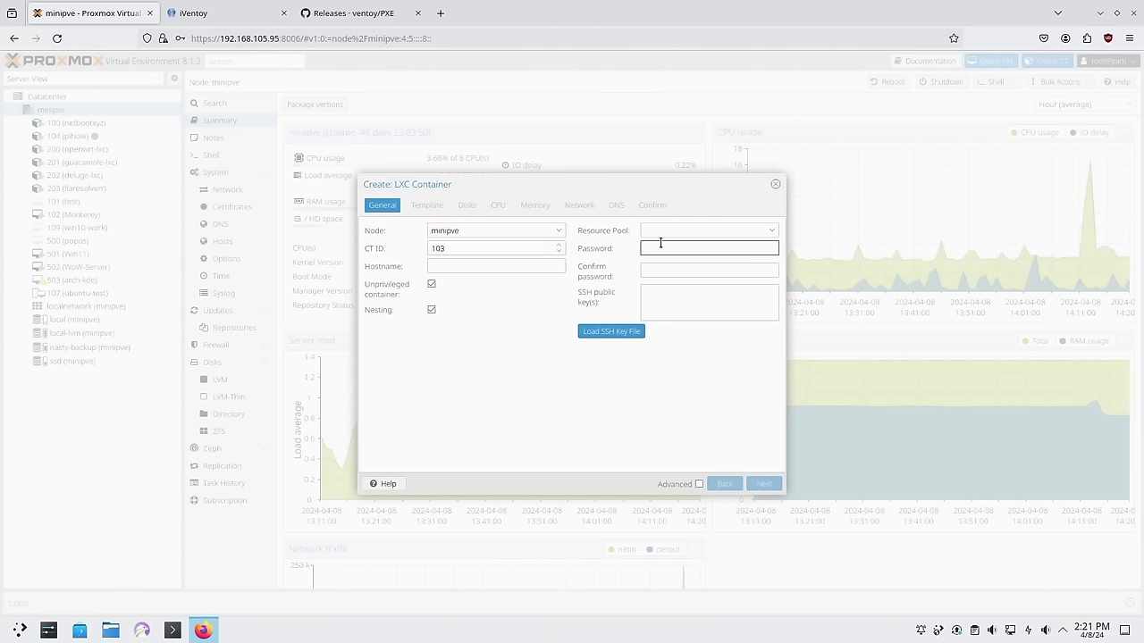
{"action": "left_click", "coordinate": [463, 266]}
{"action": "key", "text": "Tab"}
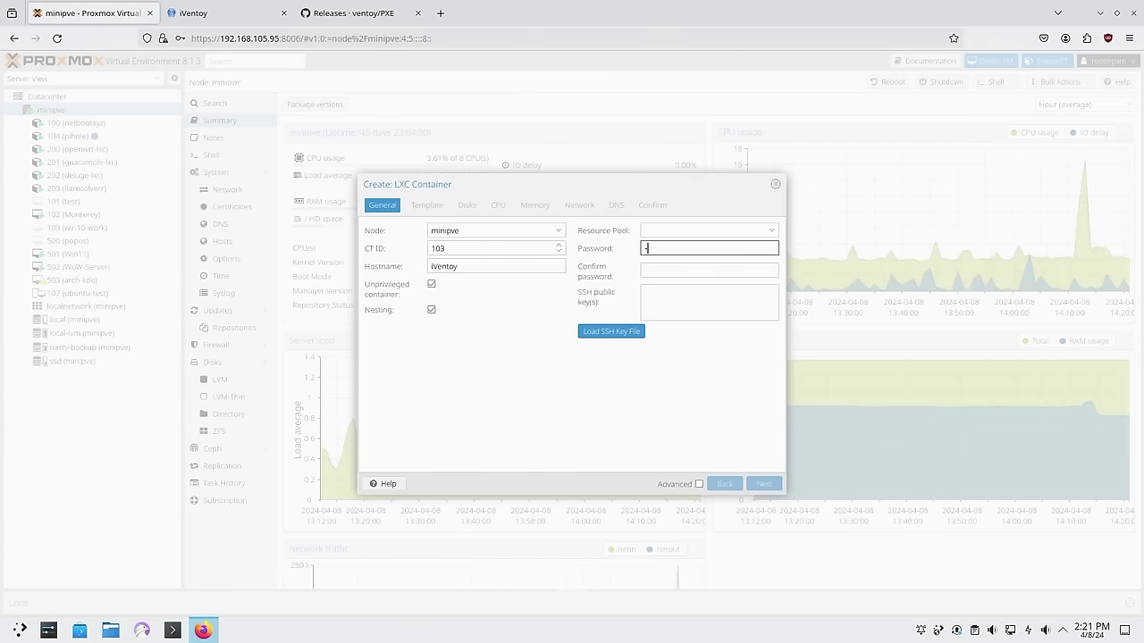
{"action": "type", "text": "123456"}
{"action": "key", "text": "Tab"}
{"action": "type", "text": "123456"}
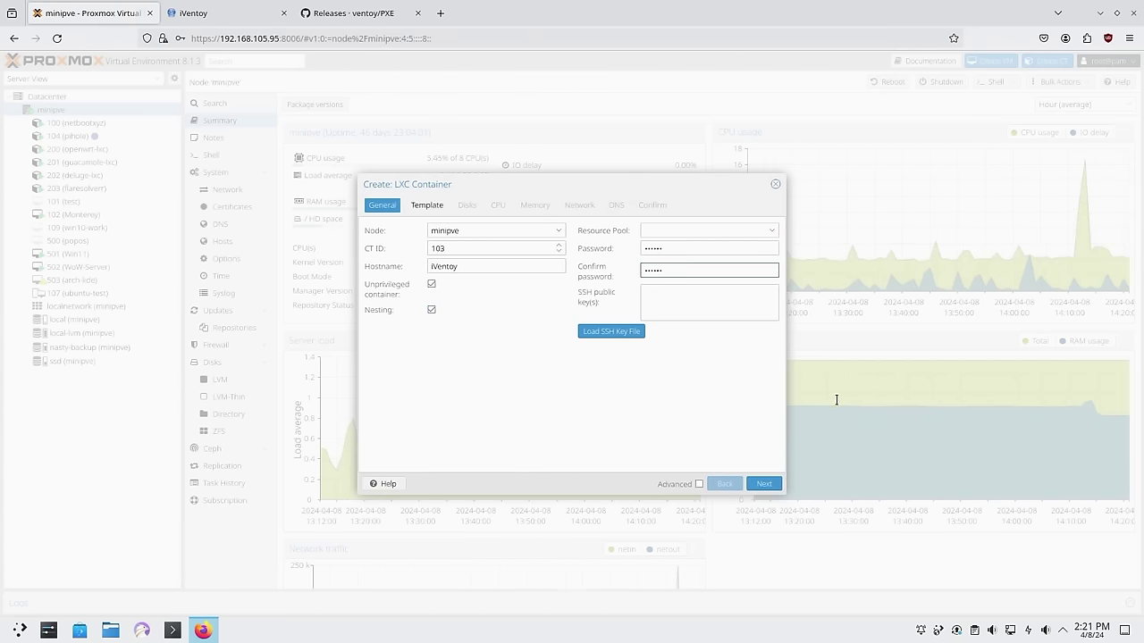
{"action": "left_click", "coordinate": [431, 285]}
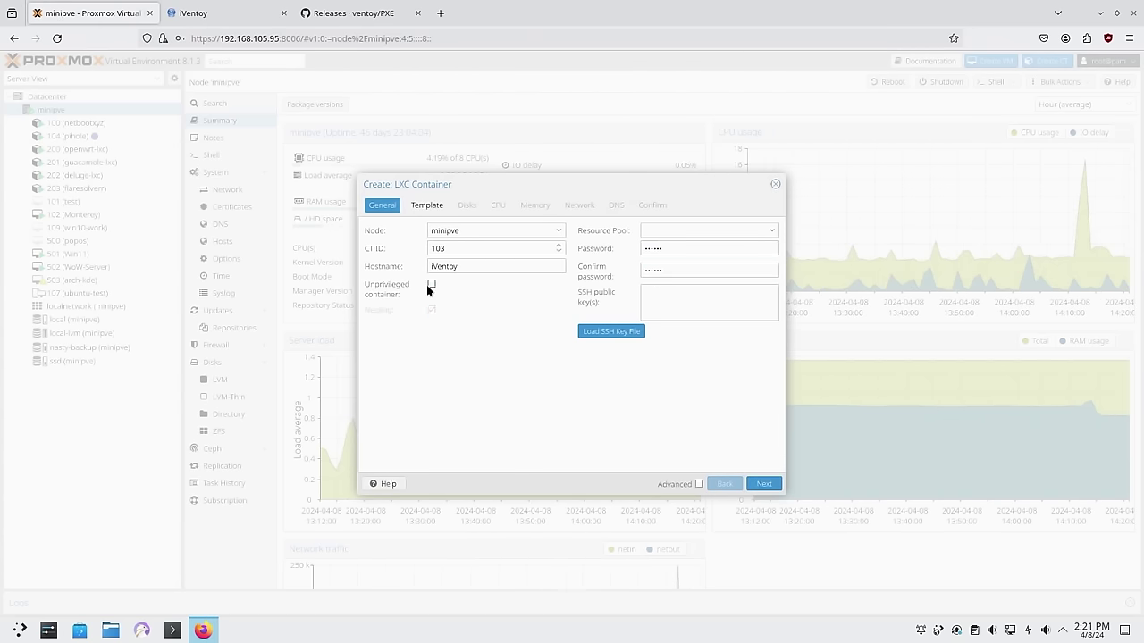
{"action": "left_click", "coordinate": [763, 484]}
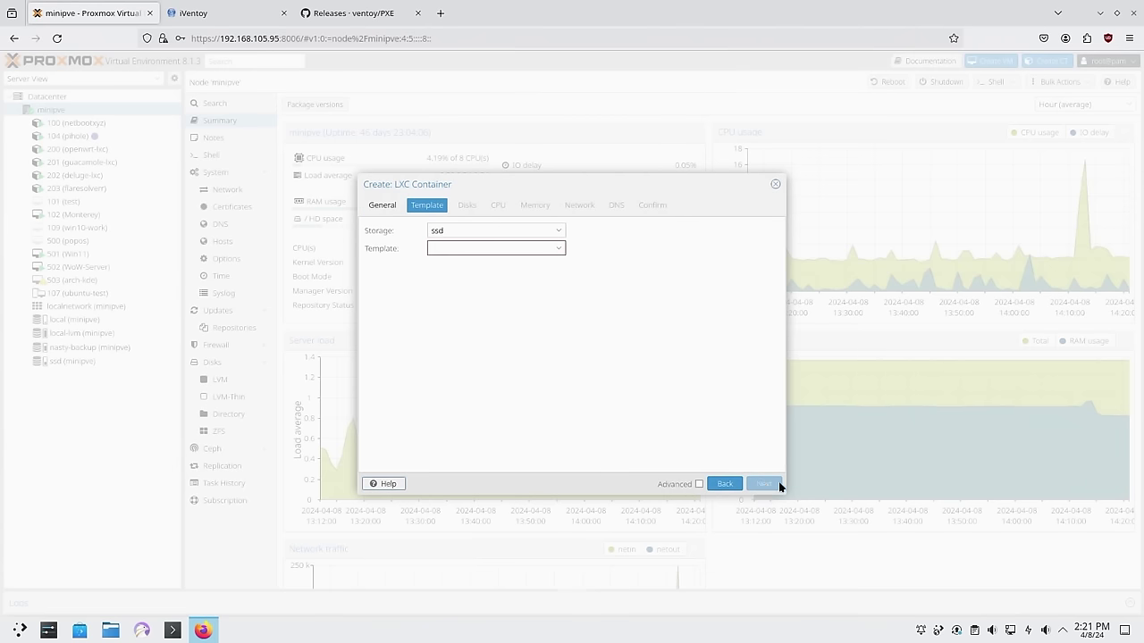
Choose the ubuntu-22.04-standard template and set the root disk size to 32 GiB
{"action": "left_click", "coordinate": [549, 248]}
{"action": "left_click", "coordinate": [469, 333]}
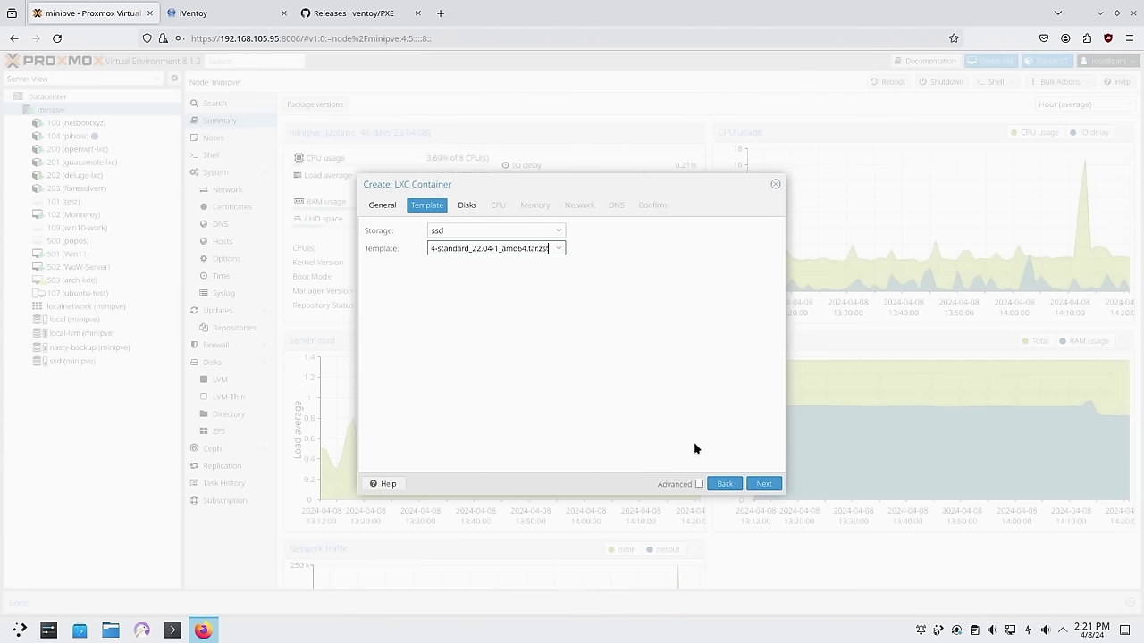
{"action": "left_click", "coordinate": [764, 483]}
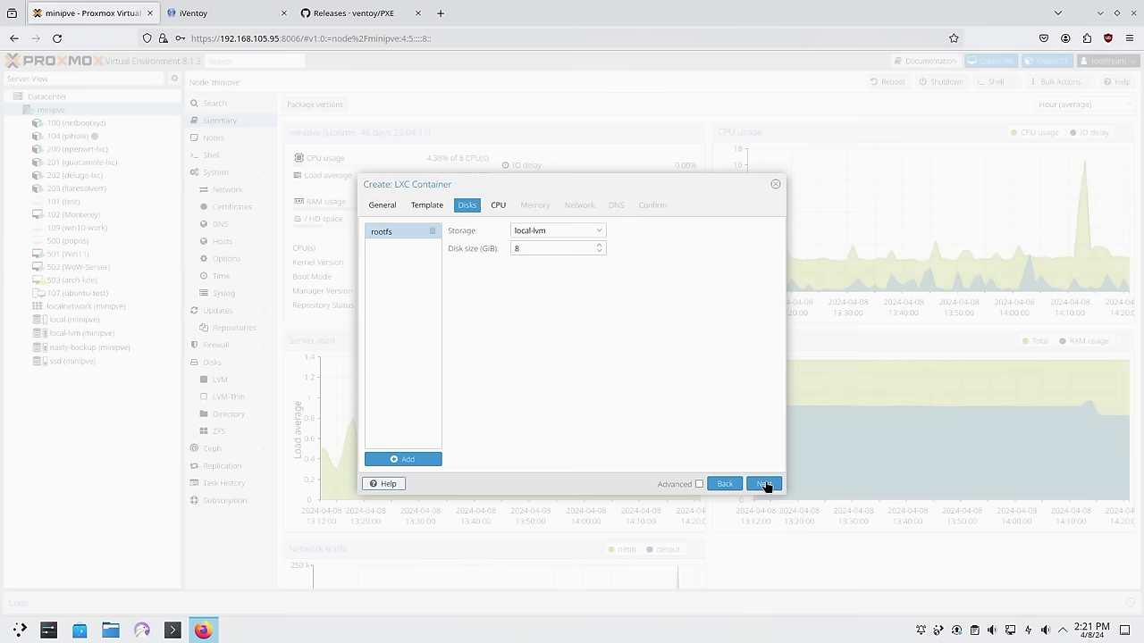
{"action": "double_click", "coordinate": [577, 249]}
{"action": "type", "text": "32"}
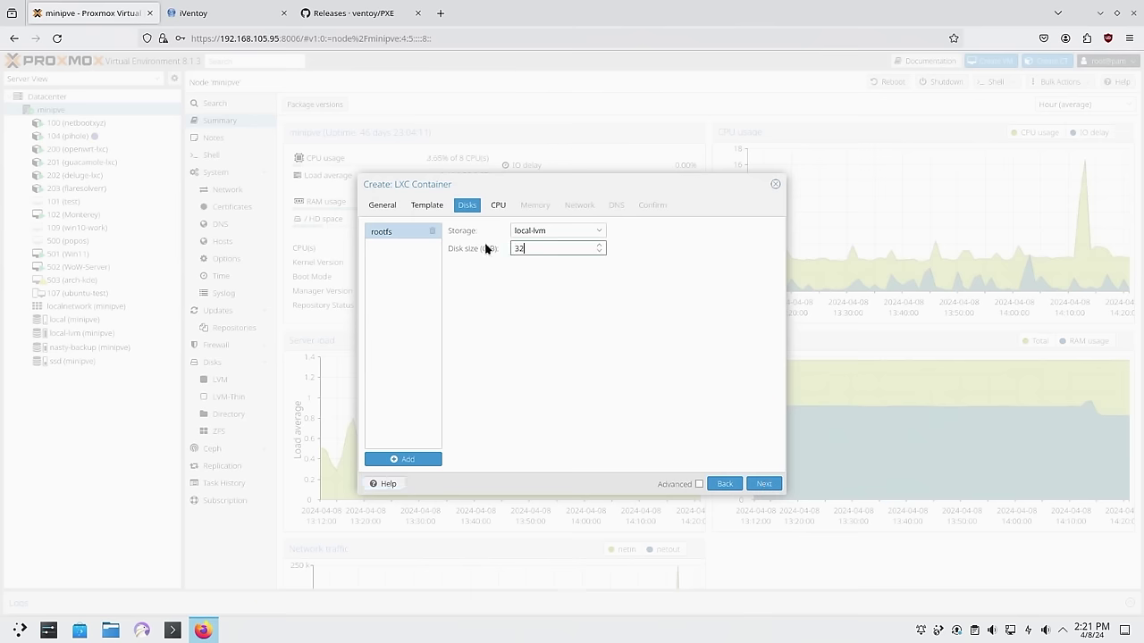
{"action": "left_click", "coordinate": [767, 484]}
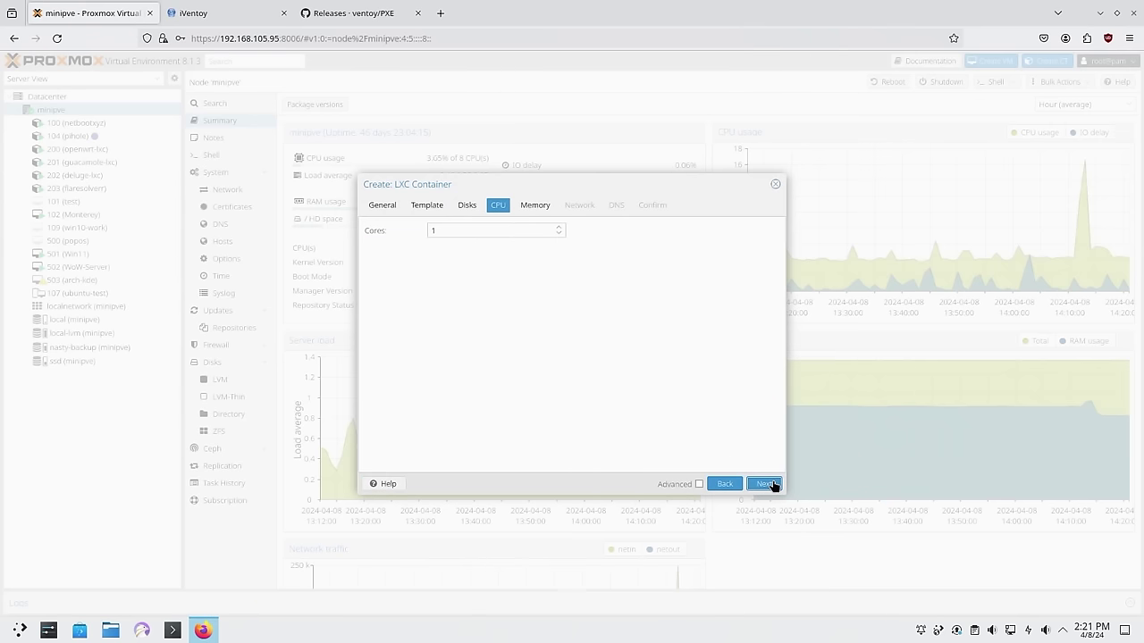
Re-confirm the 32 GiB disk, keeping 1 CPU core and 512 MiB memory
{"action": "left_click", "coordinate": [467, 204]}
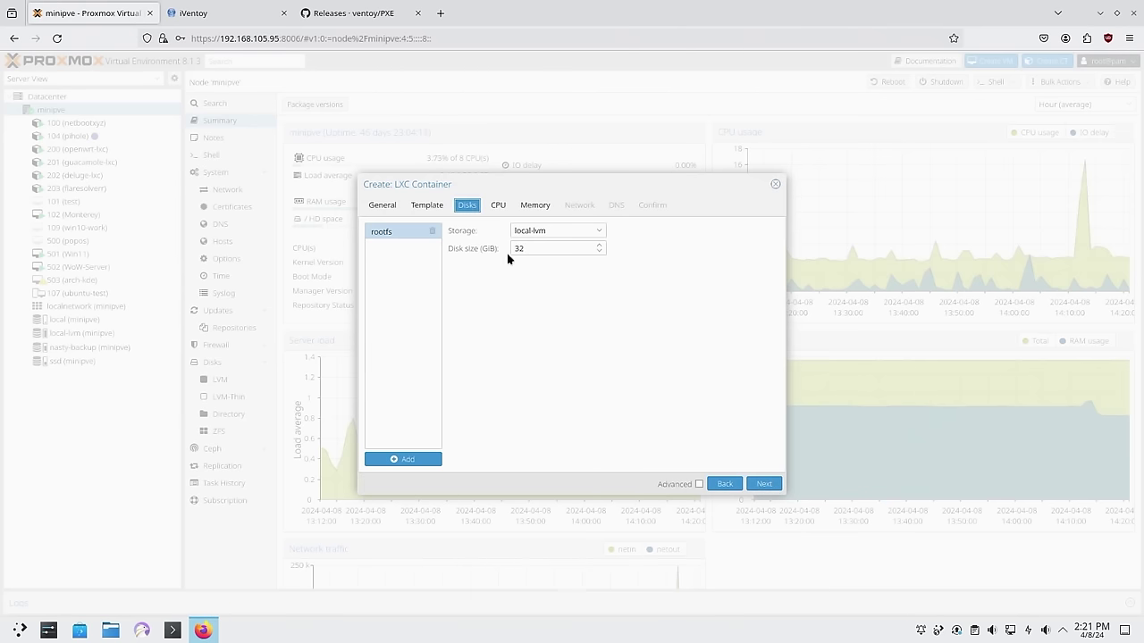
{"action": "left_click_drag", "start_coordinate": [524, 249], "coordinate": [506, 253]}
{"action": "type", "text": "32"}
{"action": "left_click", "coordinate": [497, 206]}
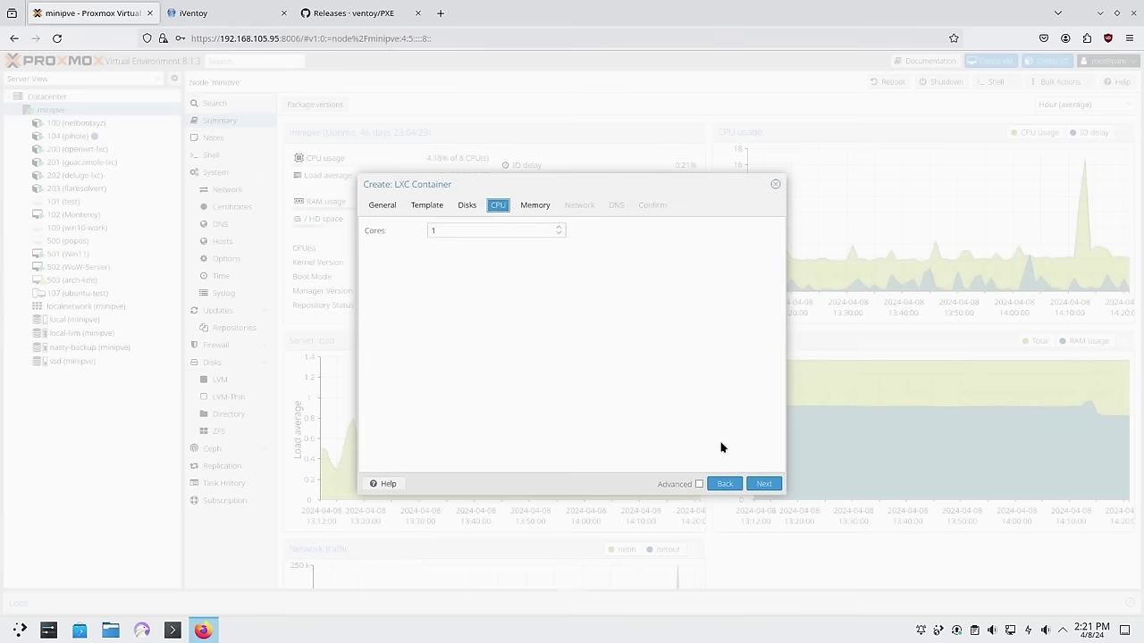
{"action": "left_click", "coordinate": [763, 485]}
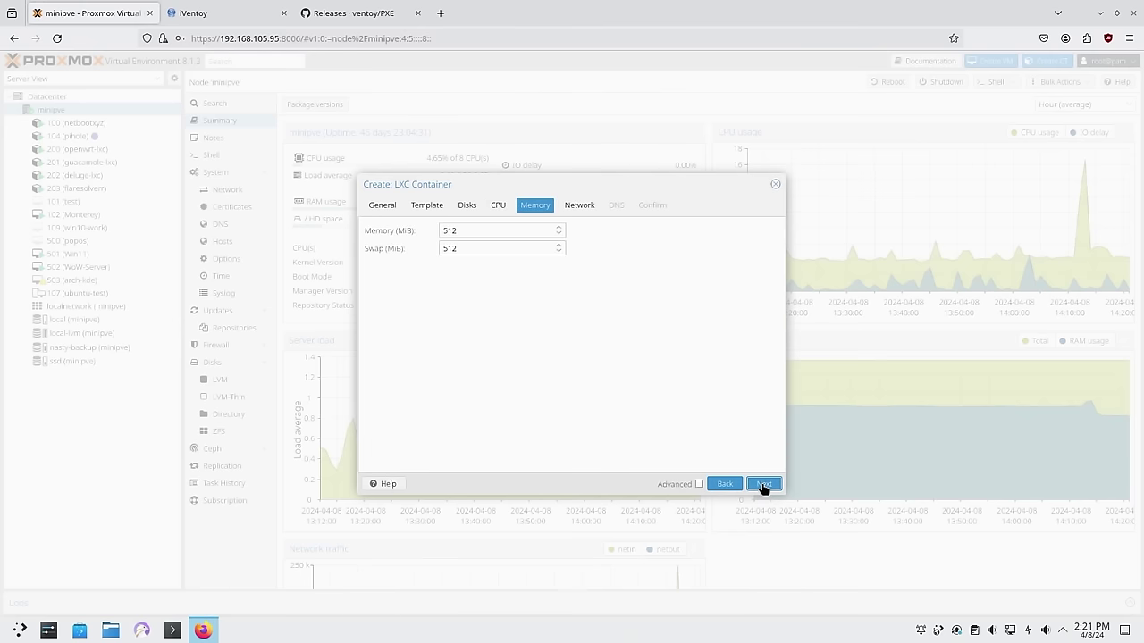
{"action": "left_click", "coordinate": [764, 485]}
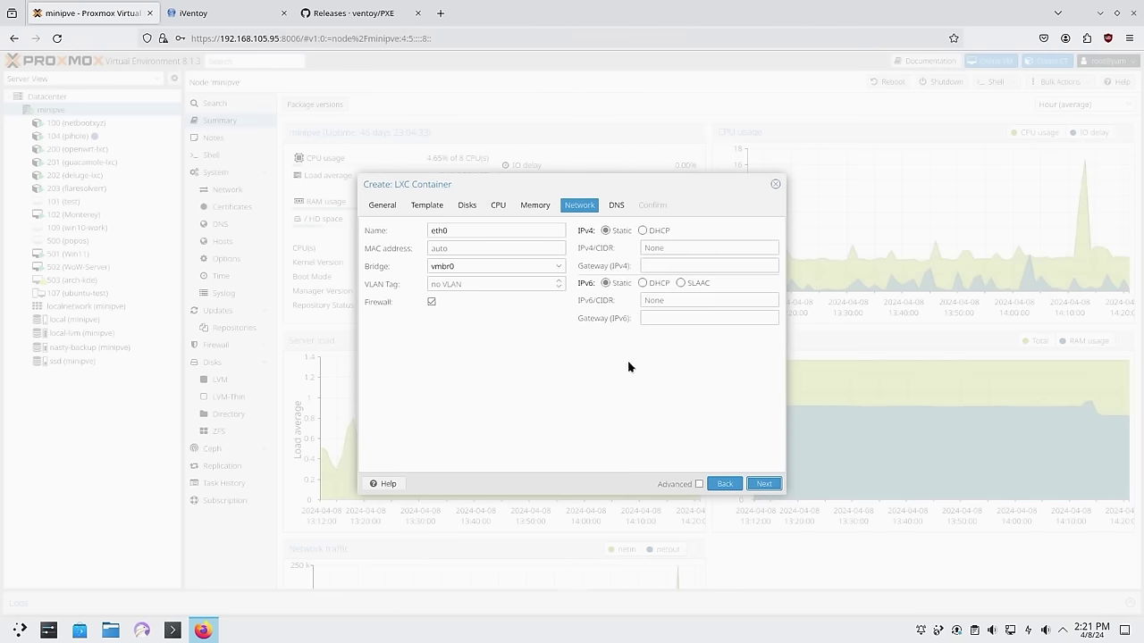
Attach the container to bridge vmbr1 with IPv4 DHCP, create it, and close the task log
{"action": "left_click", "coordinate": [531, 266]}
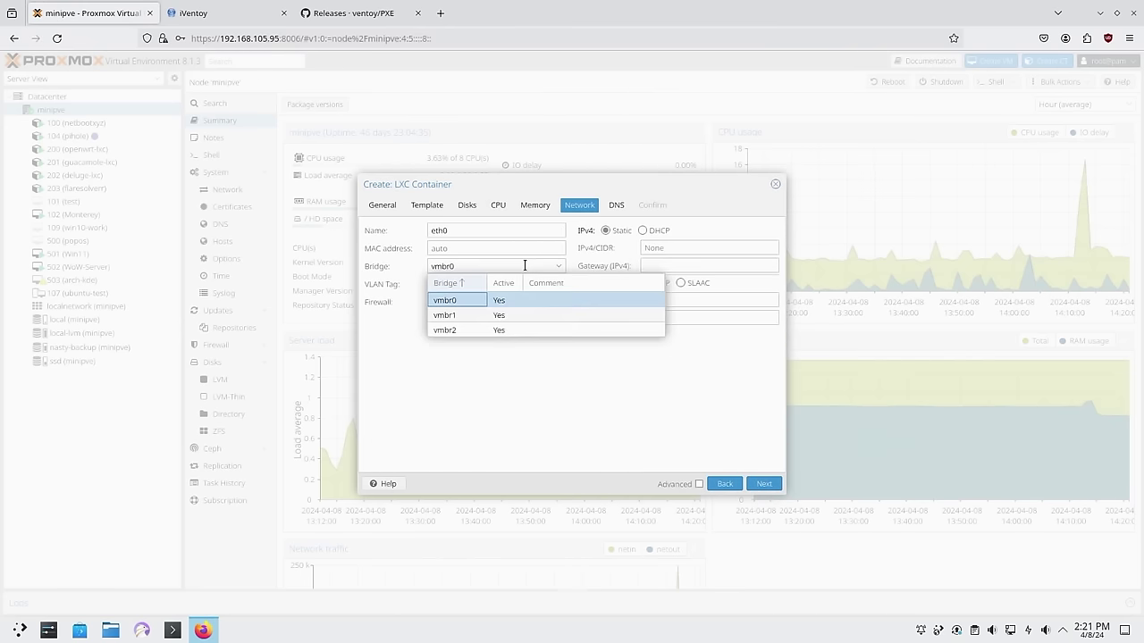
{"action": "left_click", "coordinate": [457, 313]}
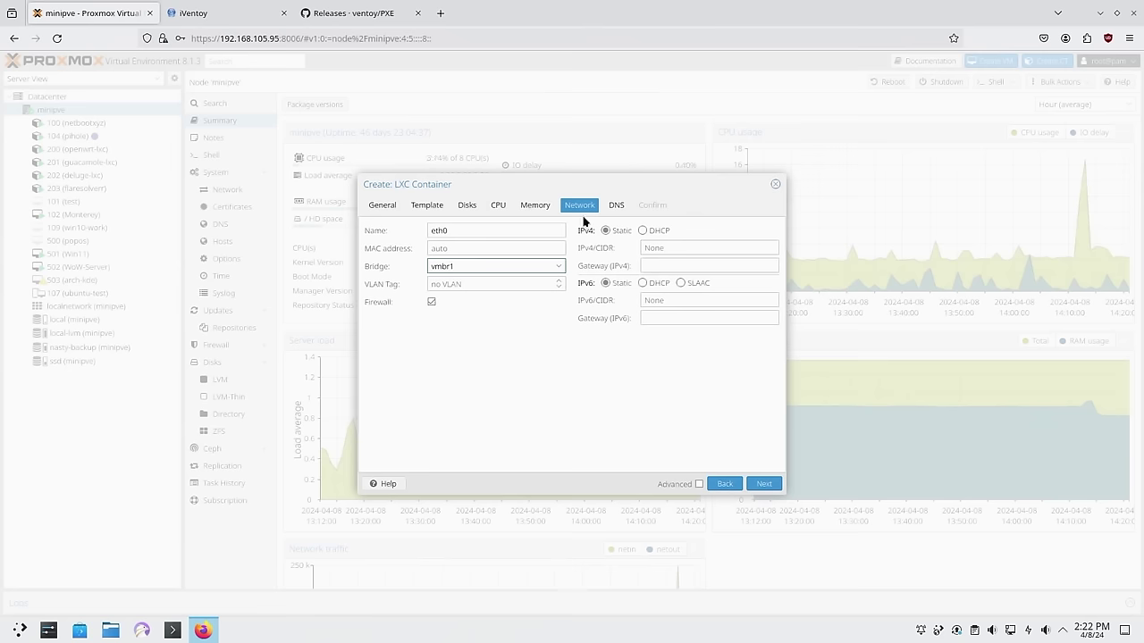
{"action": "left_click", "coordinate": [642, 232]}
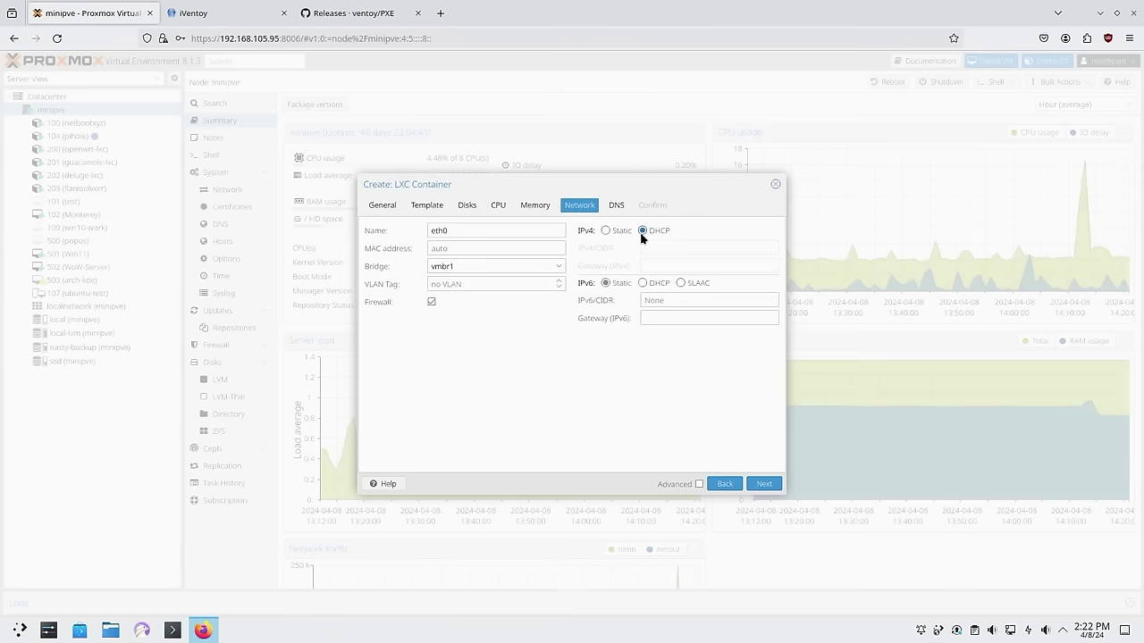
{"action": "left_click", "coordinate": [764, 485]}
{"action": "left_click", "coordinate": [764, 485]}
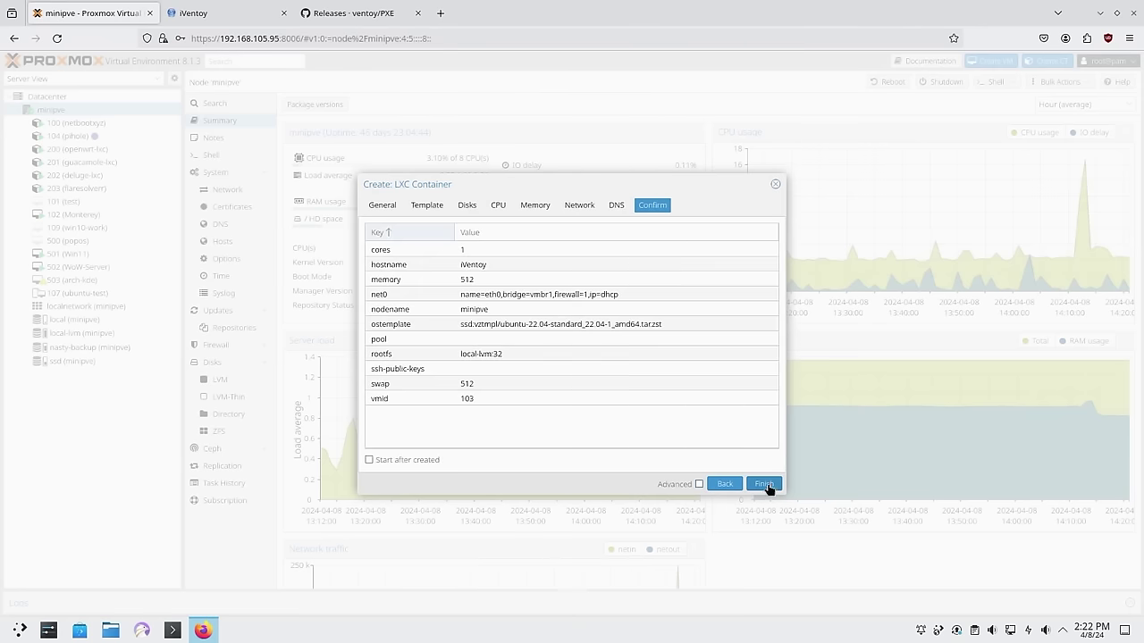
{"action": "left_click", "coordinate": [764, 484]}
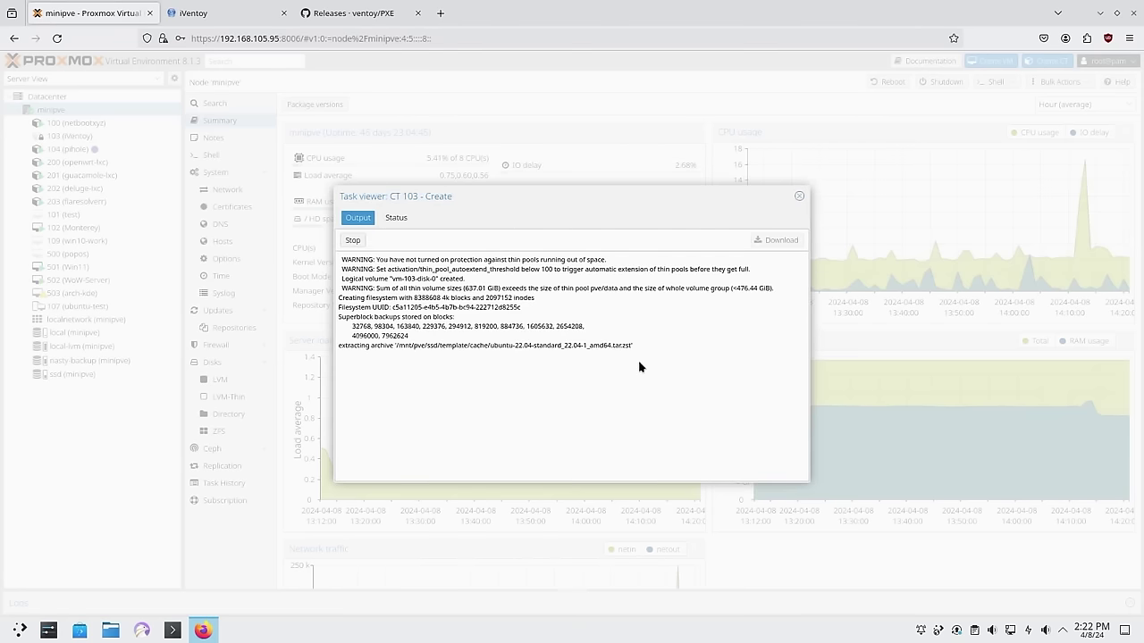
{"action": "left_click", "coordinate": [799, 196]}
Start container 103 (iVentoy) from its console and log in as root
{"action": "left_click", "coordinate": [89, 137]}
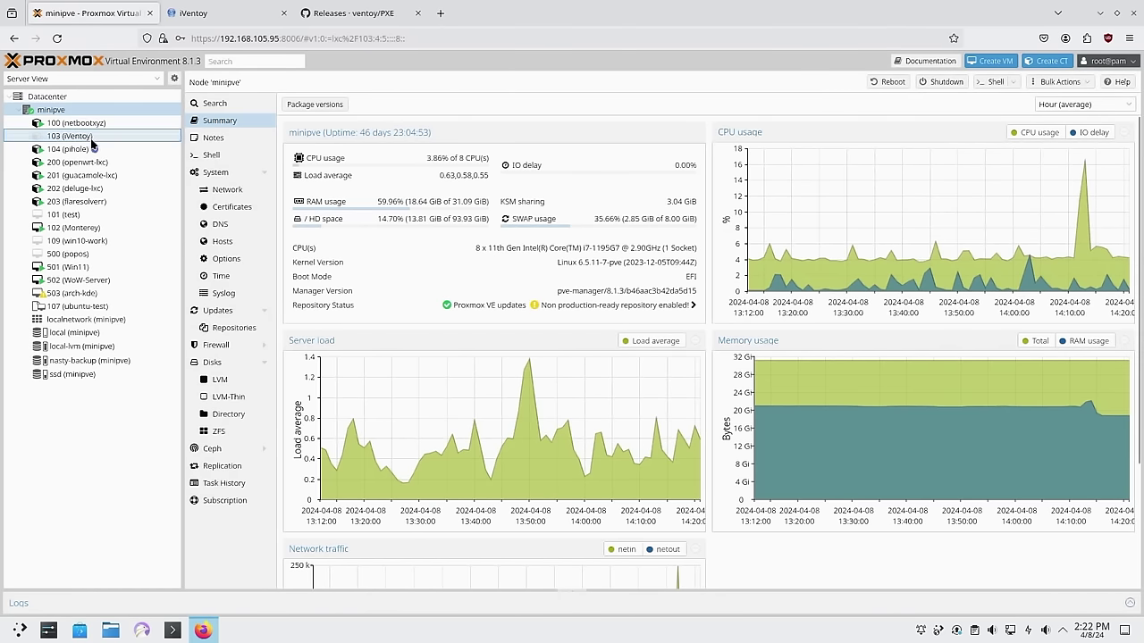
{"action": "left_click", "coordinate": [219, 121]}
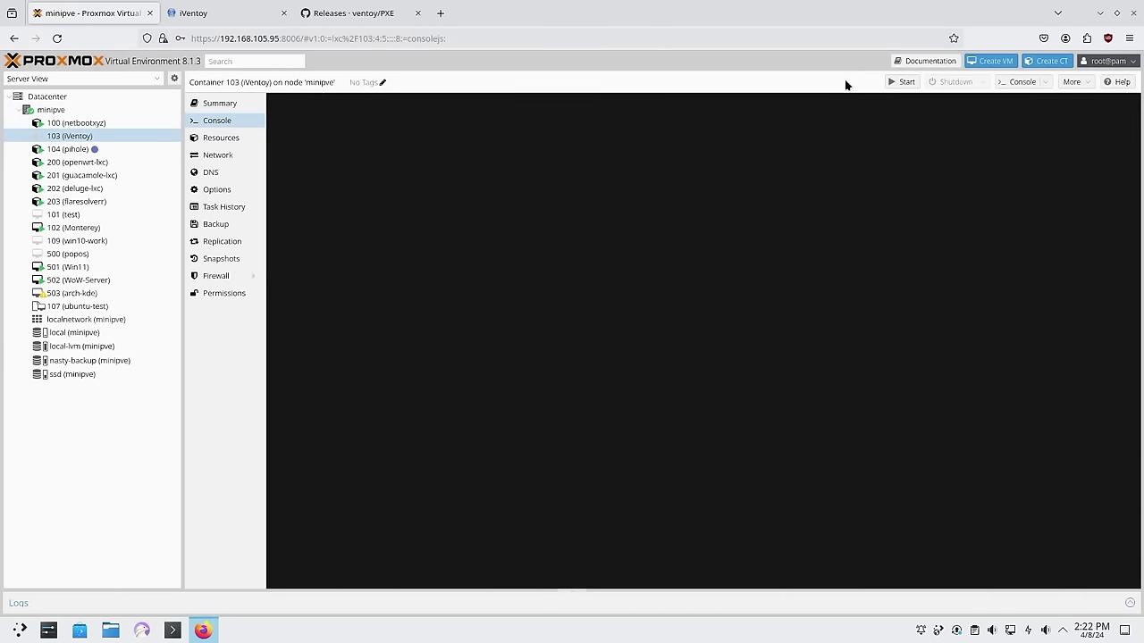
{"action": "left_click", "coordinate": [901, 82]}
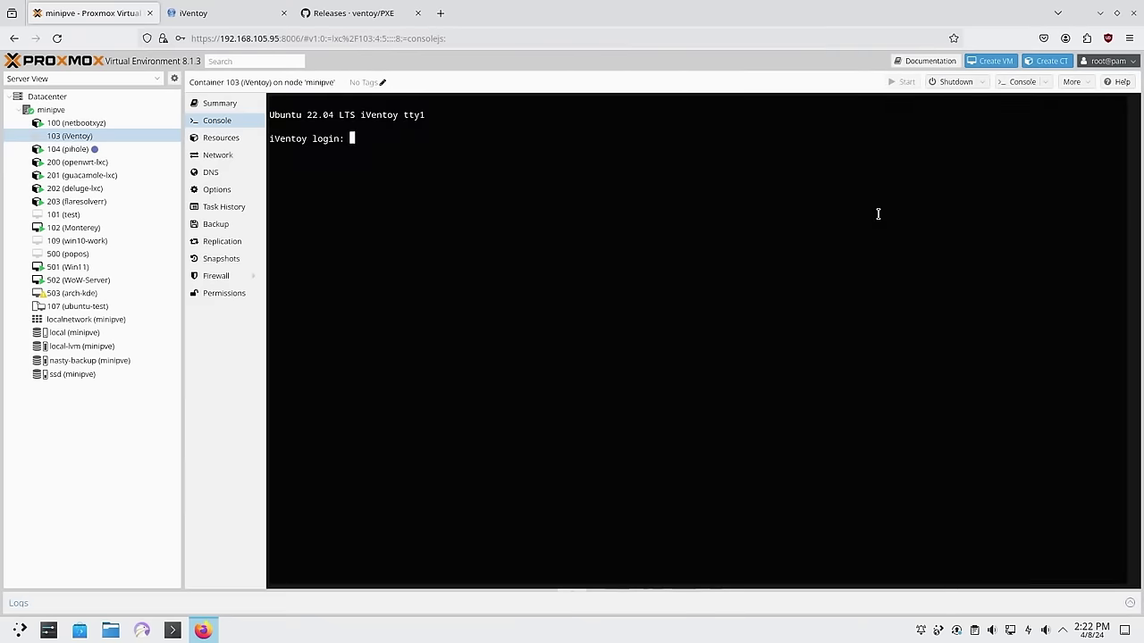
{"action": "type", "text": "root"}
{"action": "key", "text": "Return"}
{"action": "key", "text": "Return"}
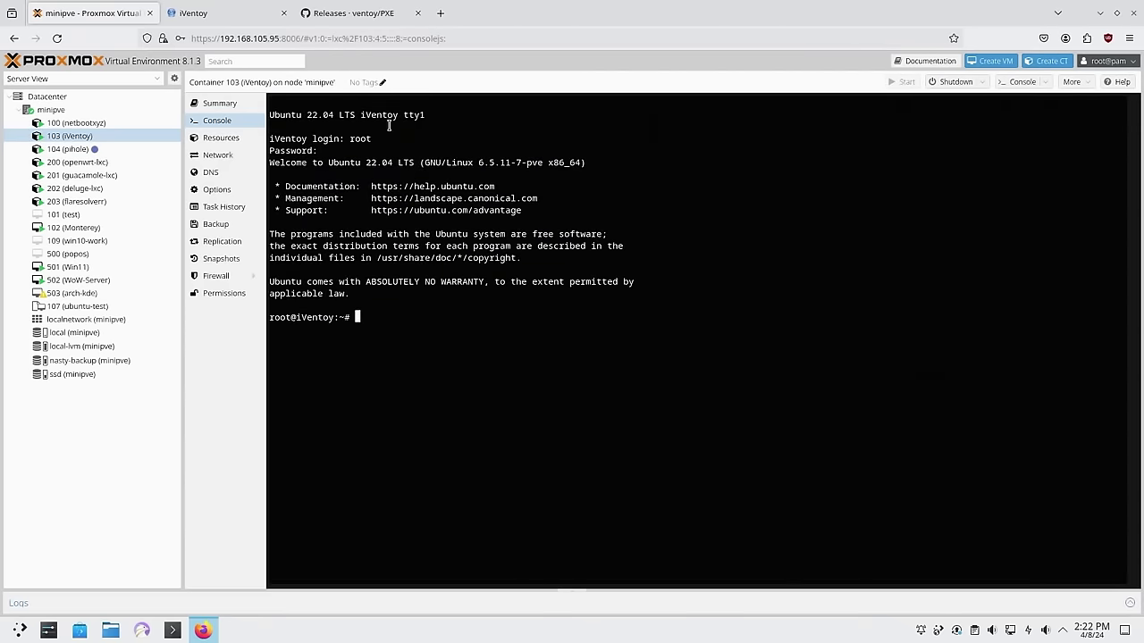
{"action": "left_click", "coordinate": [353, 13]}
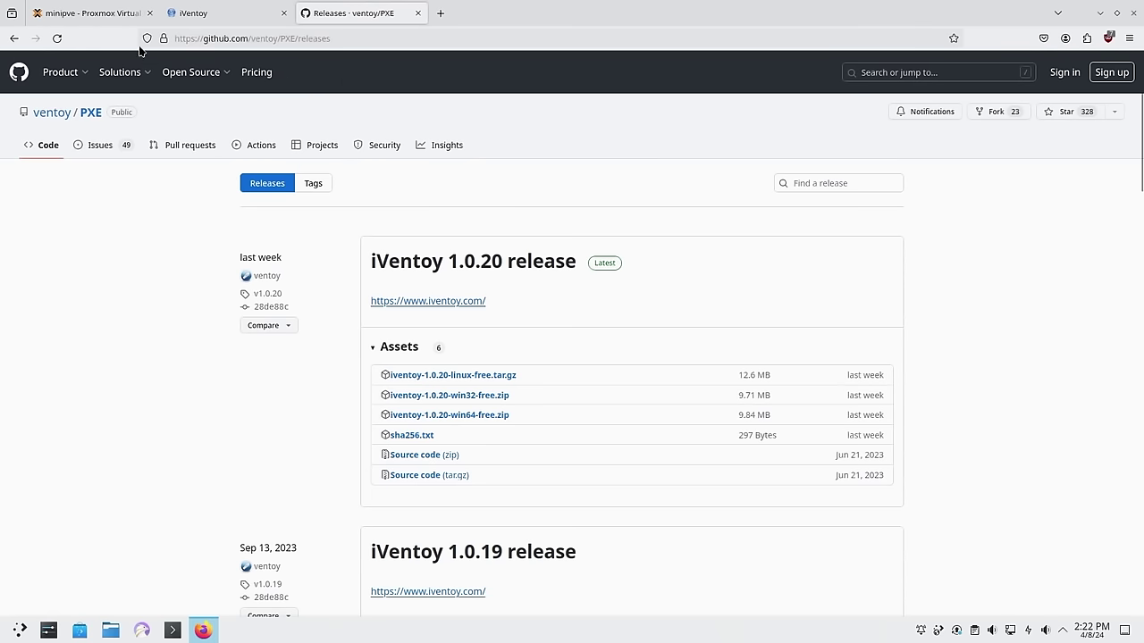
Copy the iventoy-1.0.20-linux-free.tar.gz download link from GitHub, then return to container 103's console
{"action": "left_click", "coordinate": [13, 38]}
{"action": "left_click", "coordinate": [14, 38]}
{"action": "left_click", "coordinate": [35, 39]}
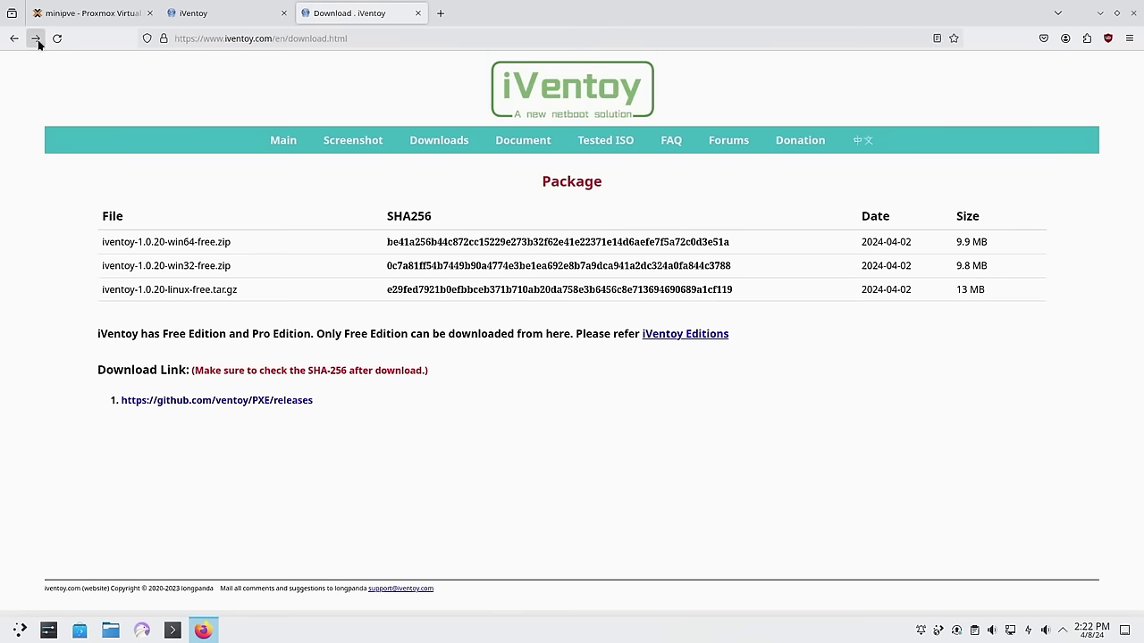
{"action": "left_click", "coordinate": [440, 141]}
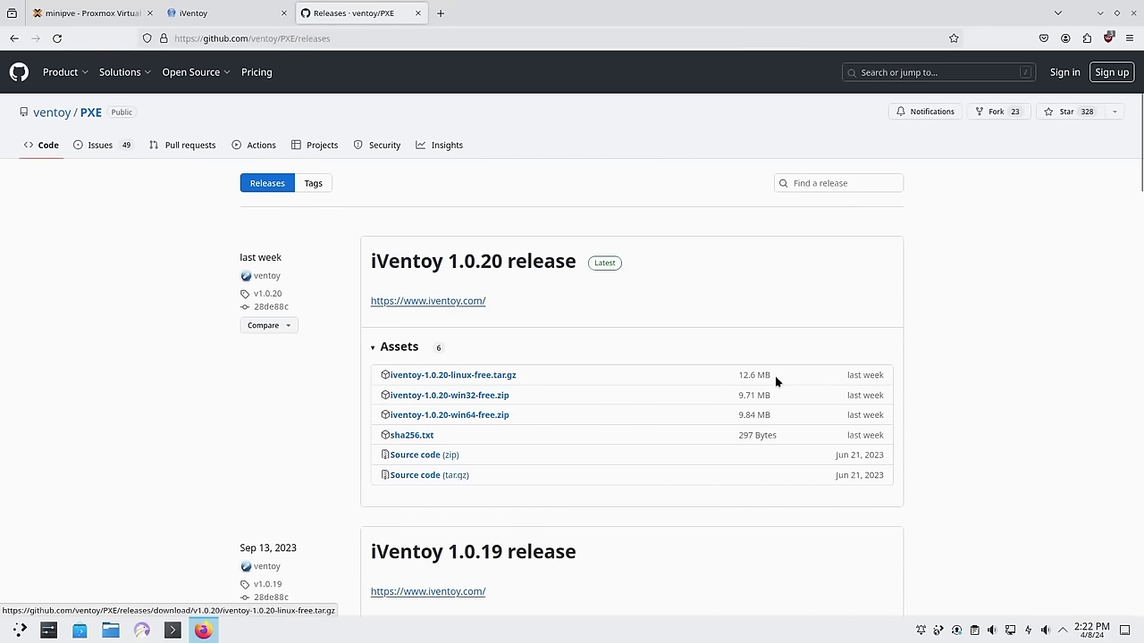
{"action": "right_click", "coordinate": [499, 378]}
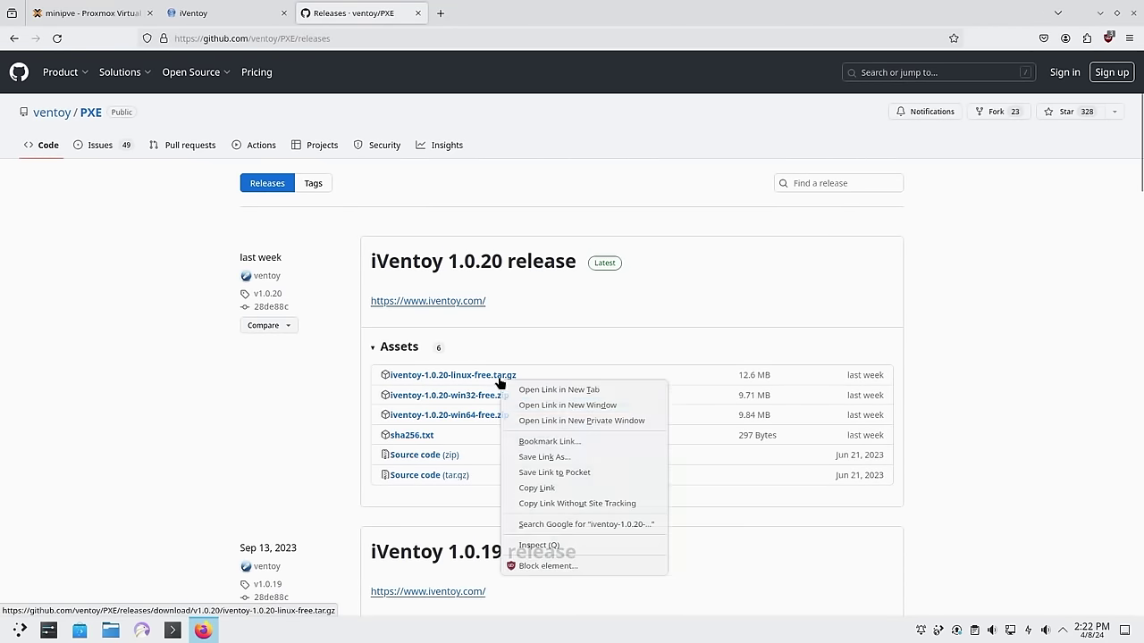
{"action": "left_click", "coordinate": [537, 488]}
{"action": "left_click", "coordinate": [189, 13]}
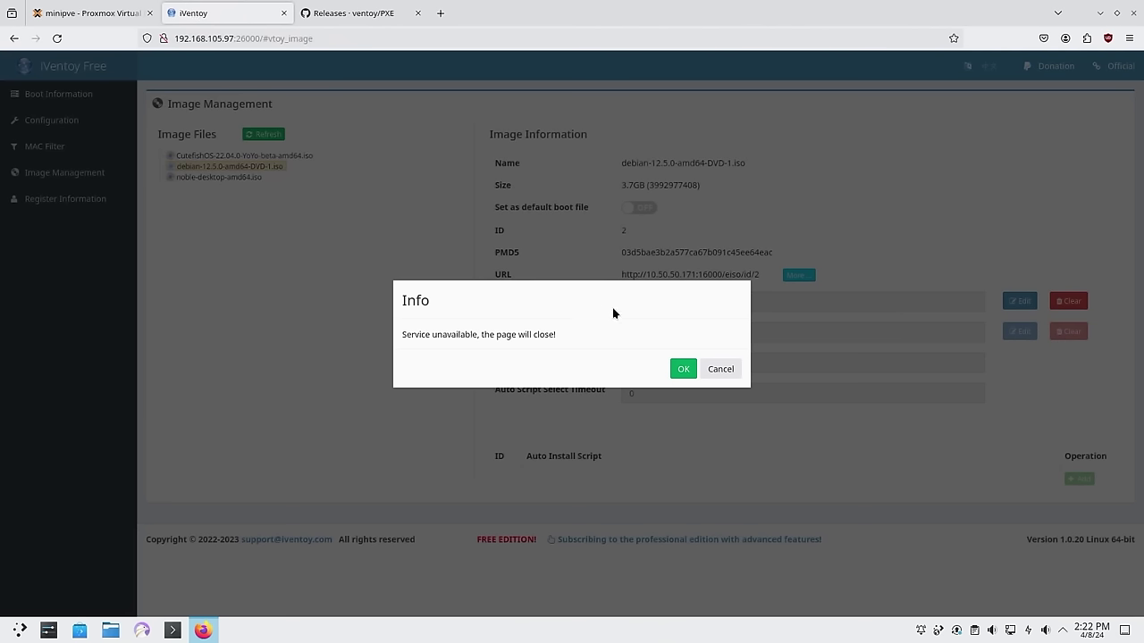
{"action": "left_click", "coordinate": [89, 12]}
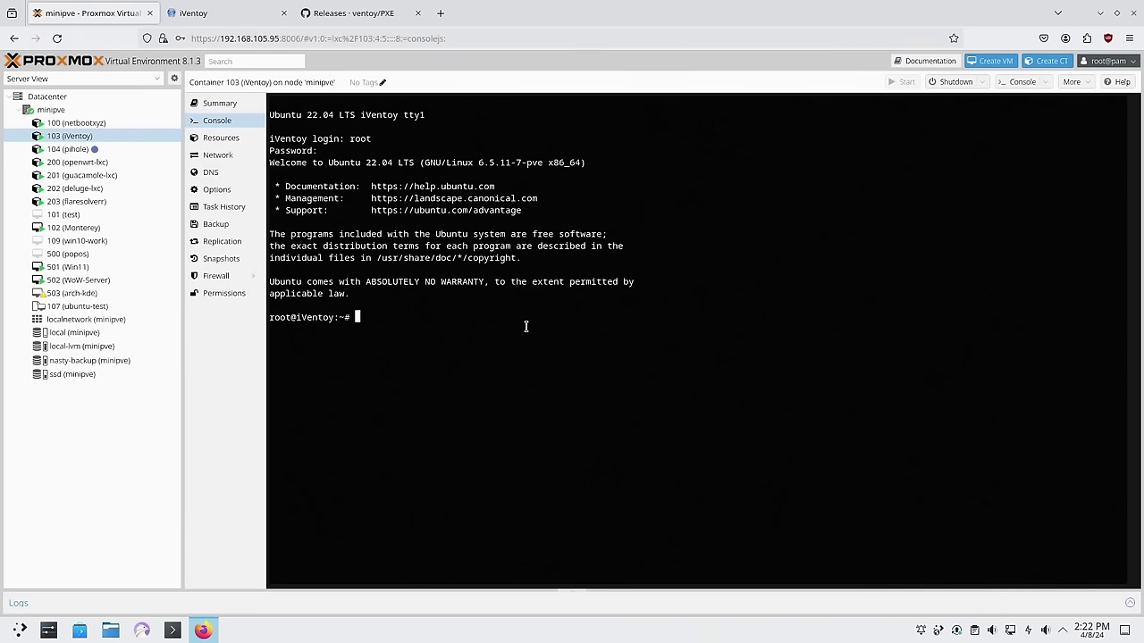
Download the iVentoy archive with wget using the pasted link, then list the home directory
{"action": "type", "text": "wget"}
{"action": "key", "text": "ctrl+v"}
{"action": "key", "text": "Return"}
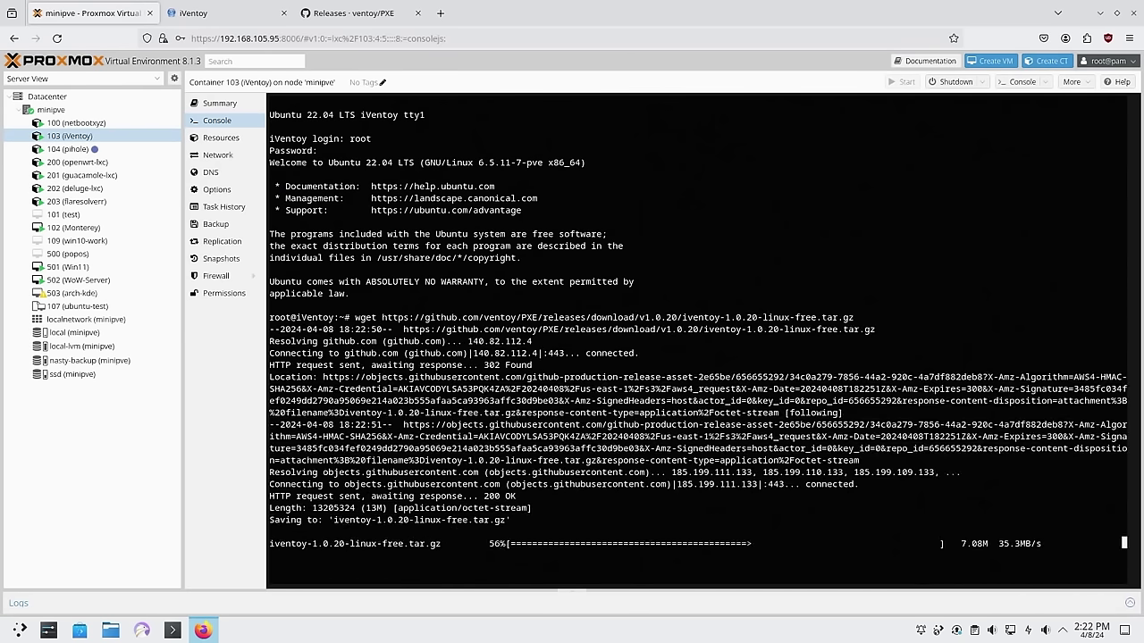
{"action": "key", "text": "ctrl+l"}
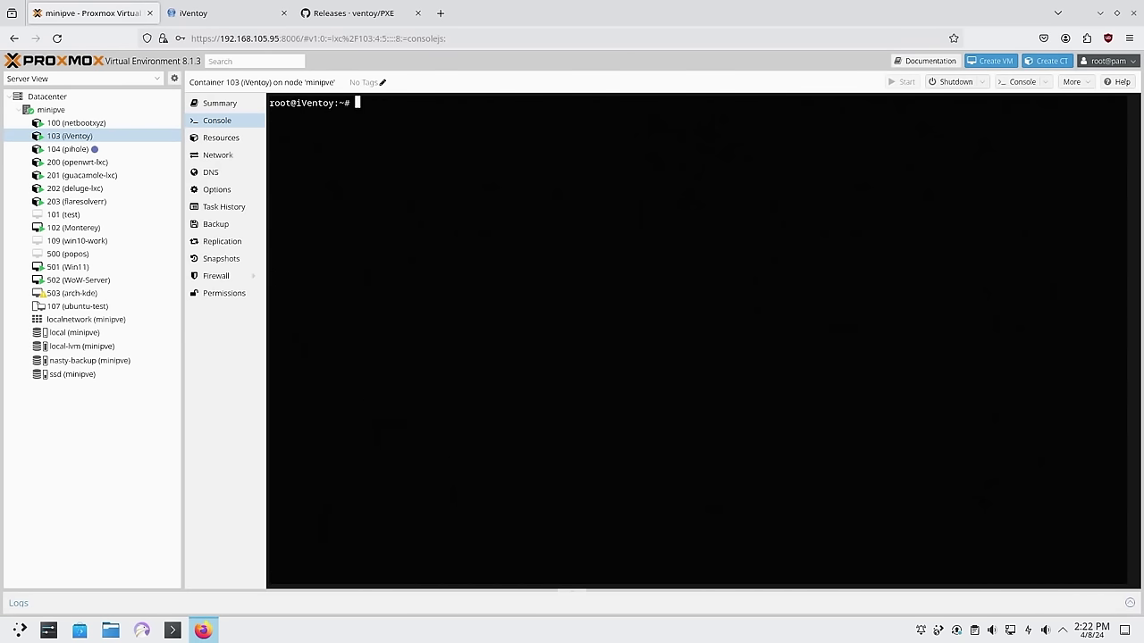
{"action": "type", "text": "ls"}
{"action": "key", "text": "Return"}
Extract the iVentoy 1.0.20 tarball with tar zxvf and list the results
{"action": "type", "text": "tar zxv"}
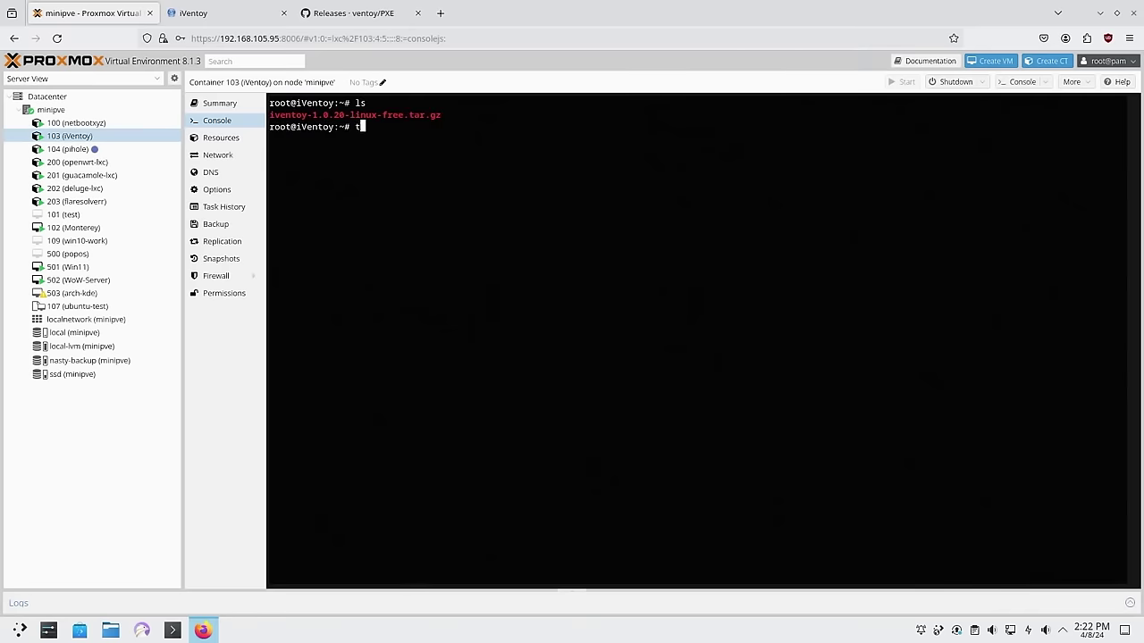
{"action": "type", "text": "f "}
{"action": "type", "text": "iv"}
{"action": "key", "text": "Tab"}
{"action": "key", "text": "Return"}
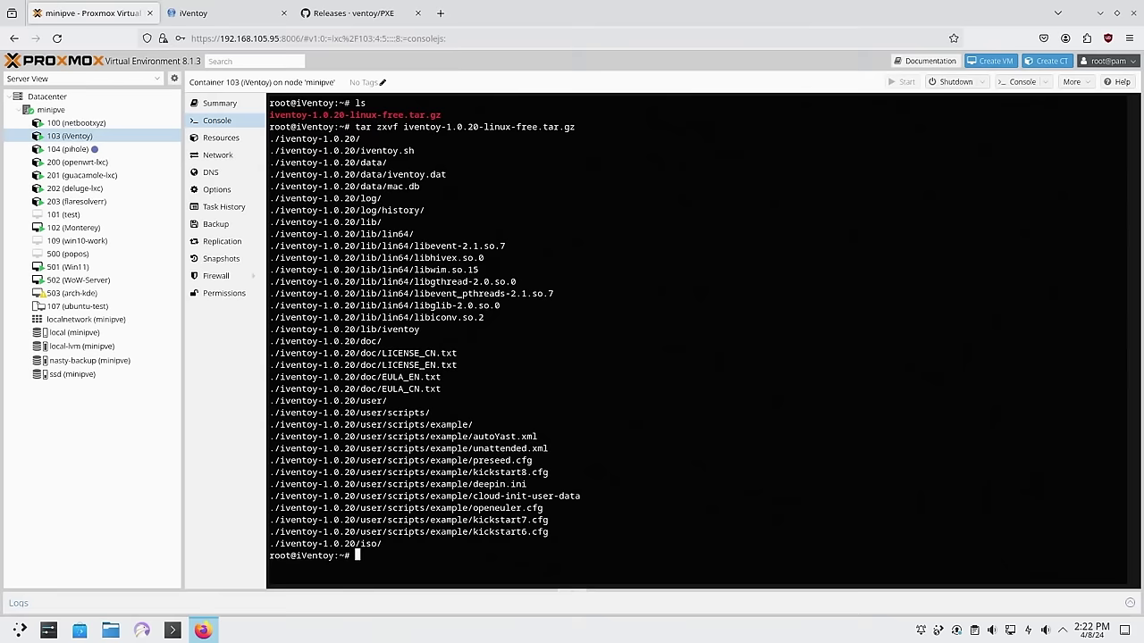
{"action": "key", "text": "ctrl+l"}
{"action": "key", "text": "Return"}
{"action": "type", "text": "ls"}
{"action": "key", "text": "Return"}
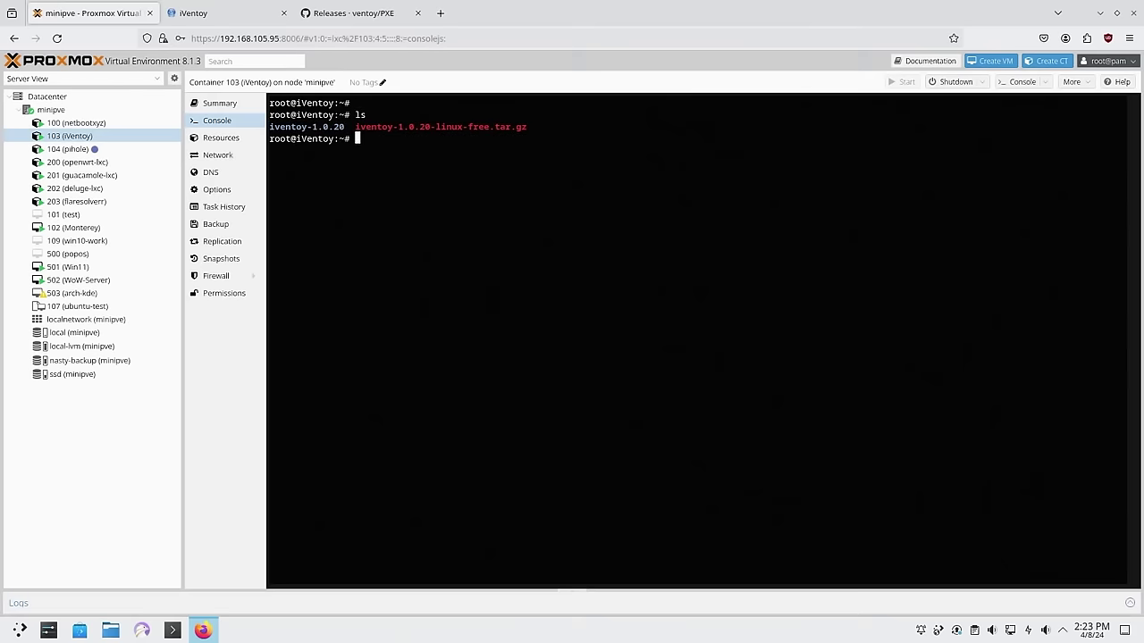
Enter the iventoy-1.0.20 folder, list its contents, and check the container's addresses with ip a
{"action": "type", "text": "cd ive"}
{"action": "key", "text": "Tab"}
{"action": "key", "text": "Return"}
{"action": "type", "text": "ls"}
{"action": "key", "text": "Return"}
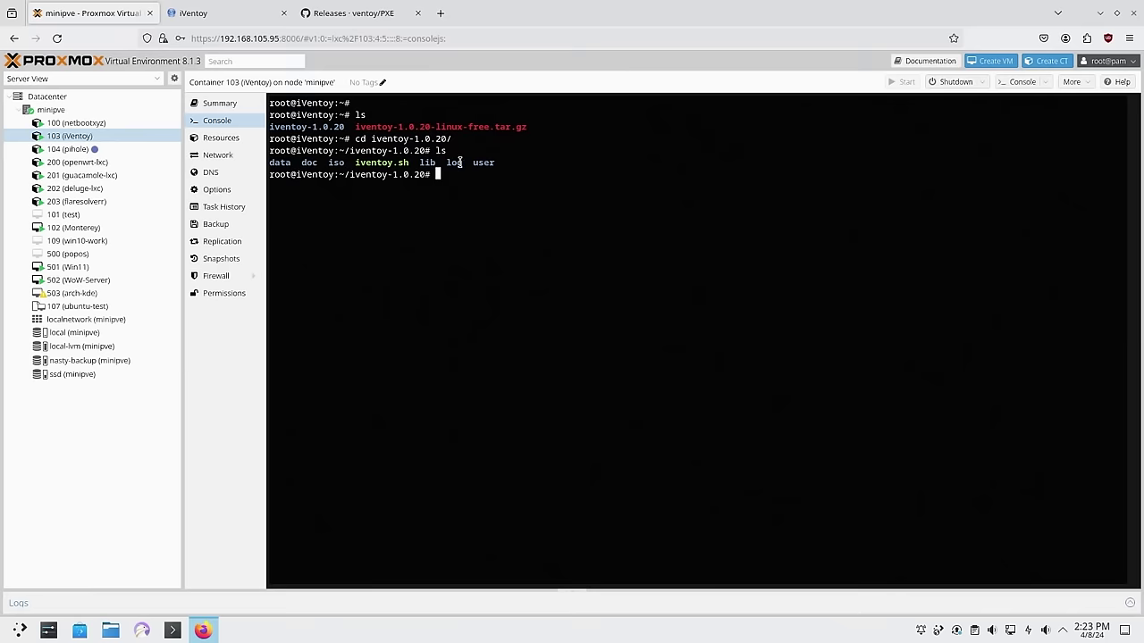
{"action": "type", "text": "ip a"}
{"action": "key", "text": "Return"}
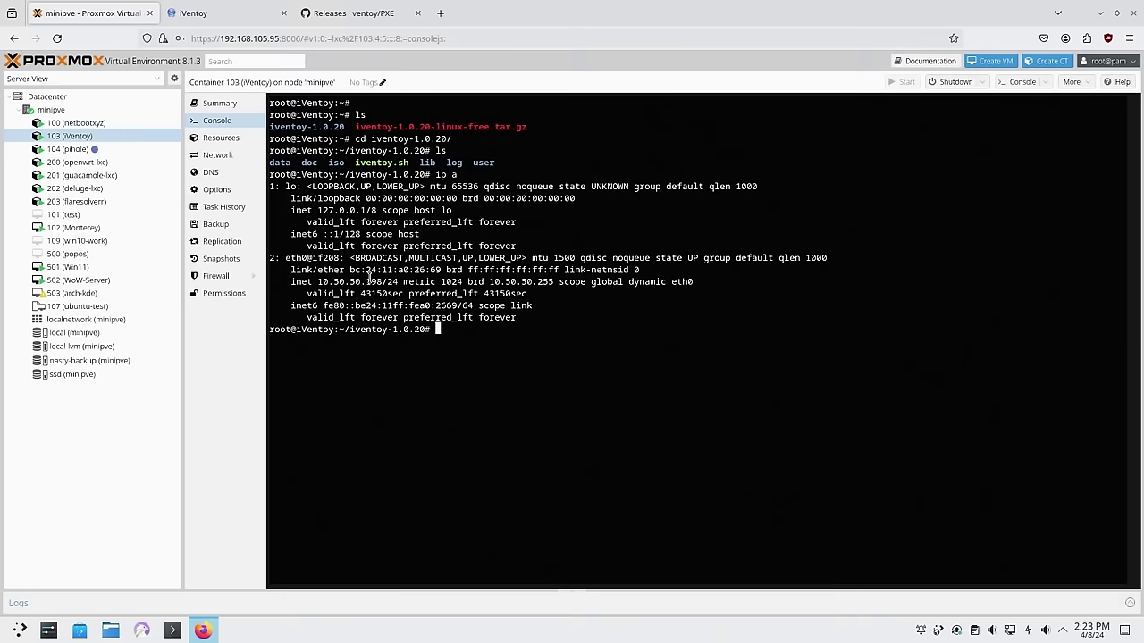
Start iVentoy with ./iventoy.sh -A start, then view container 103's Options page
{"action": "key", "text": "ctrl+l"}
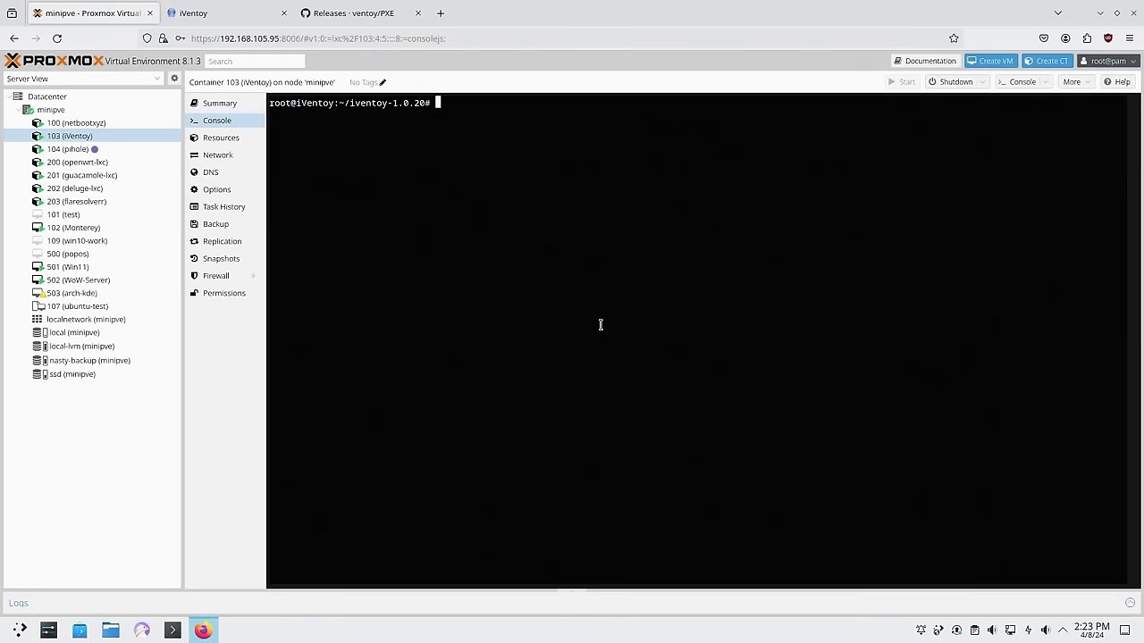
{"action": "key", "text": "Return"}
{"action": "type", "text": "ls"}
{"action": "key", "text": "Return"}
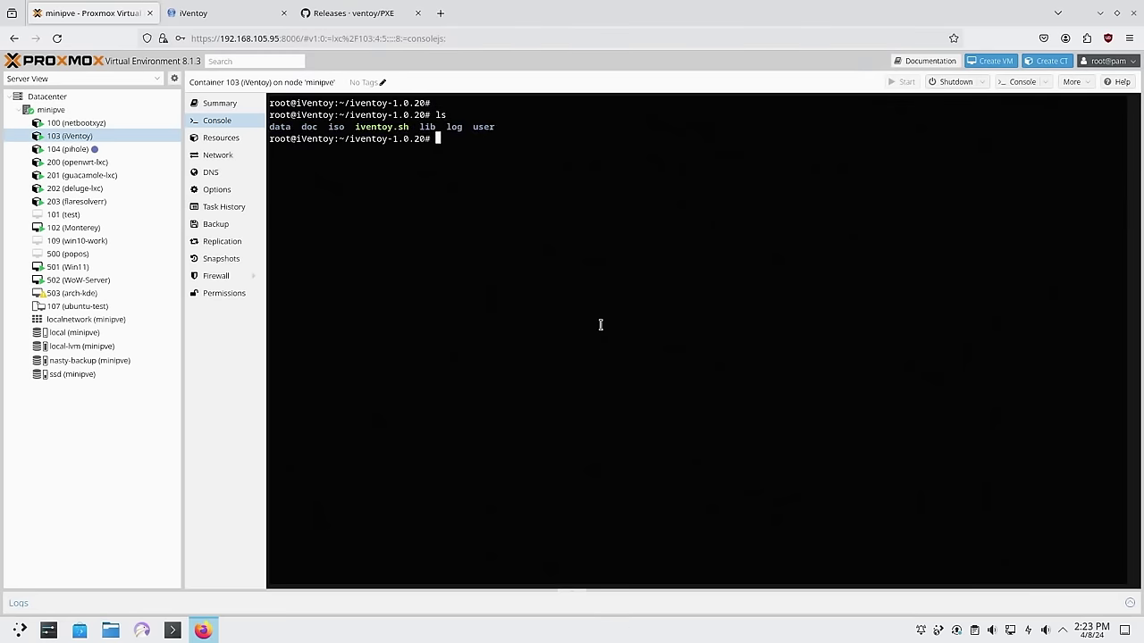
{"action": "type", "text": "./iv"}
{"action": "key", "text": "Tab"}
{"action": "type", "text": "-A start"}
{"action": "key", "text": "Return"}
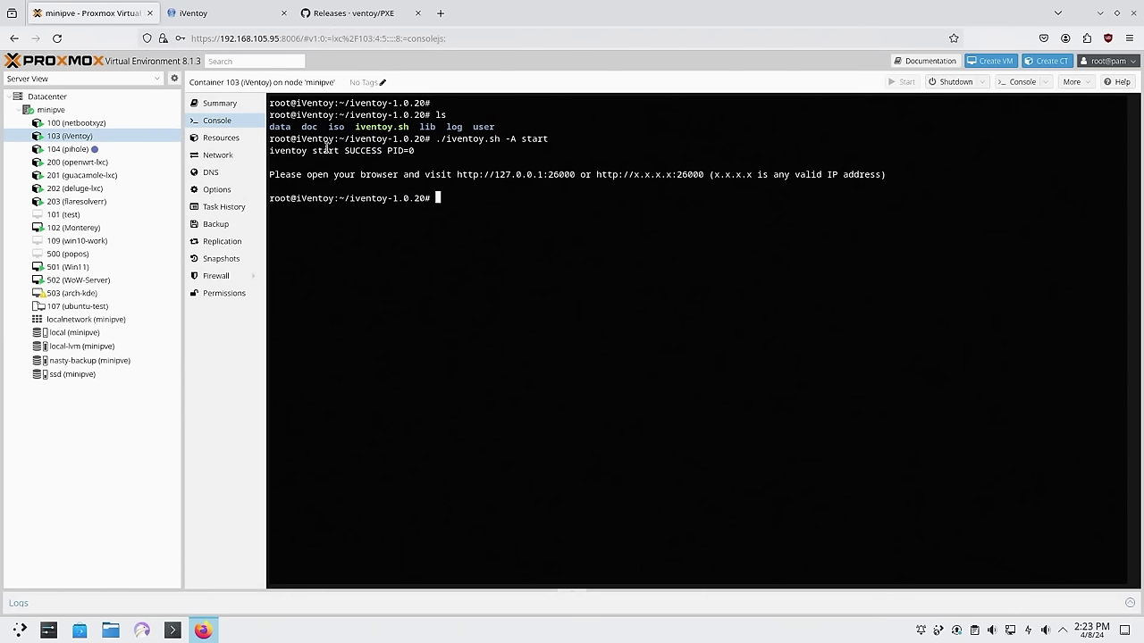
{"action": "left_click", "coordinate": [206, 190]}
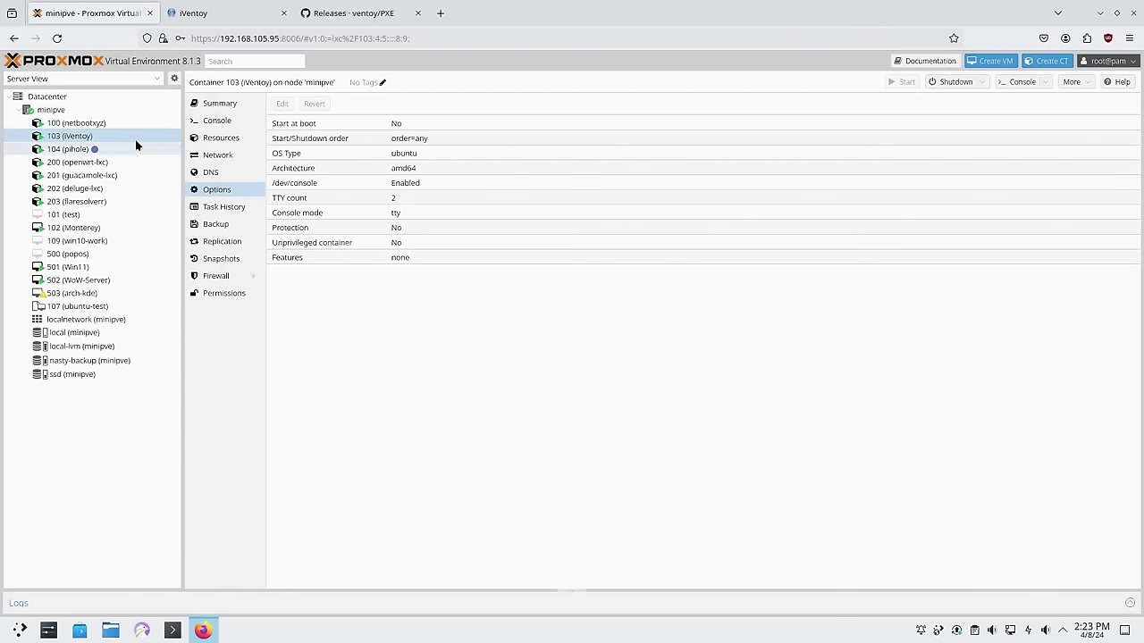
In the minipve node shell, add 'unprivileged: 0' below swap in /etc/pve/lxc/103.conf using nano and save
{"action": "left_click", "coordinate": [98, 110]}
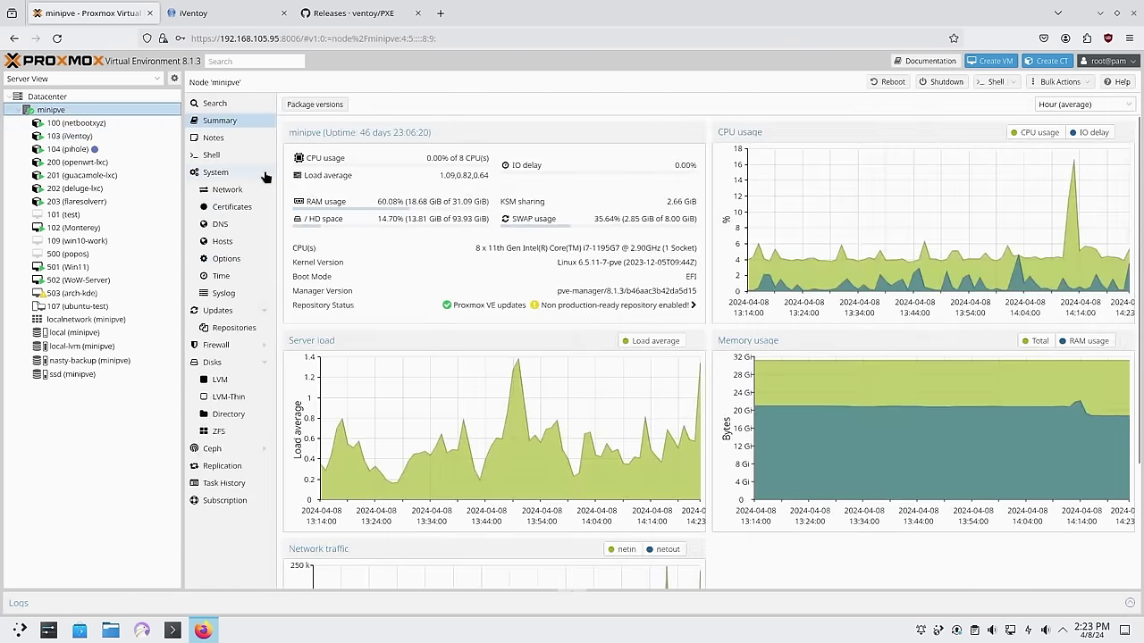
{"action": "left_click", "coordinate": [215, 156]}
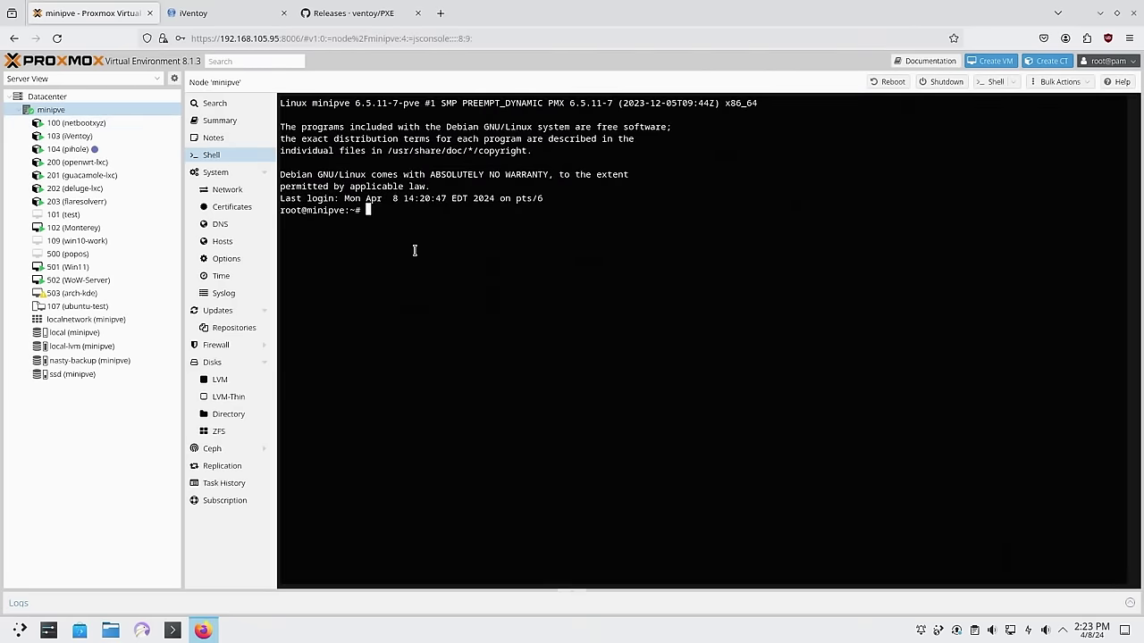
{"action": "key", "text": "ctrl+shift+v"}
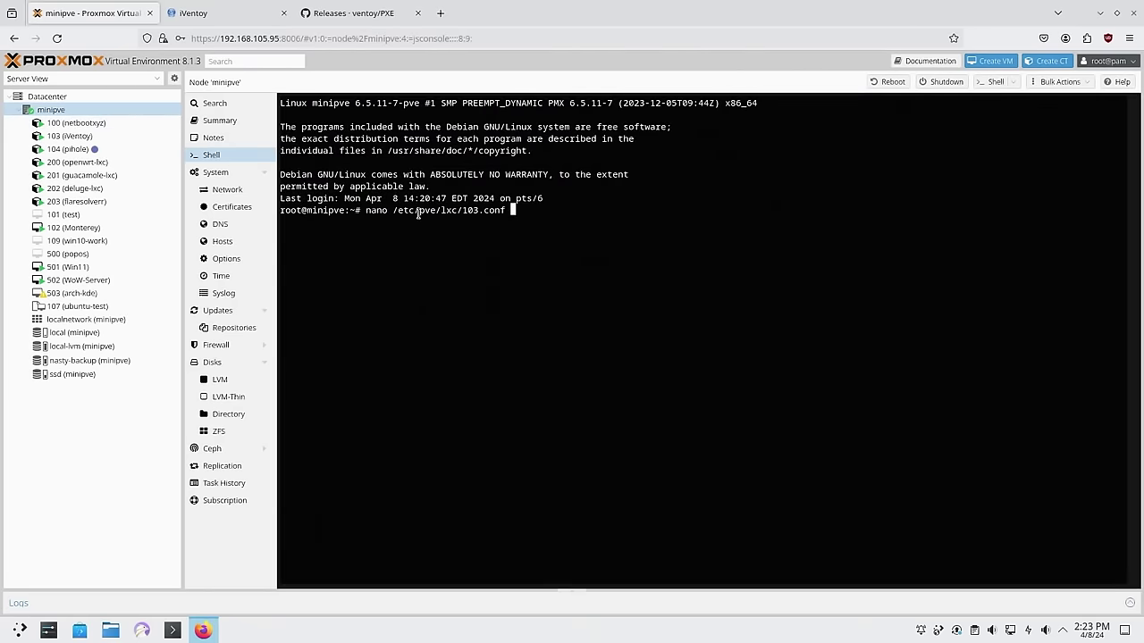
{"action": "left_click_drag", "start_coordinate": [418, 215], "coordinate": [509, 215]}
{"action": "left_click", "coordinate": [536, 266]}
{"action": "key", "text": "Return"}
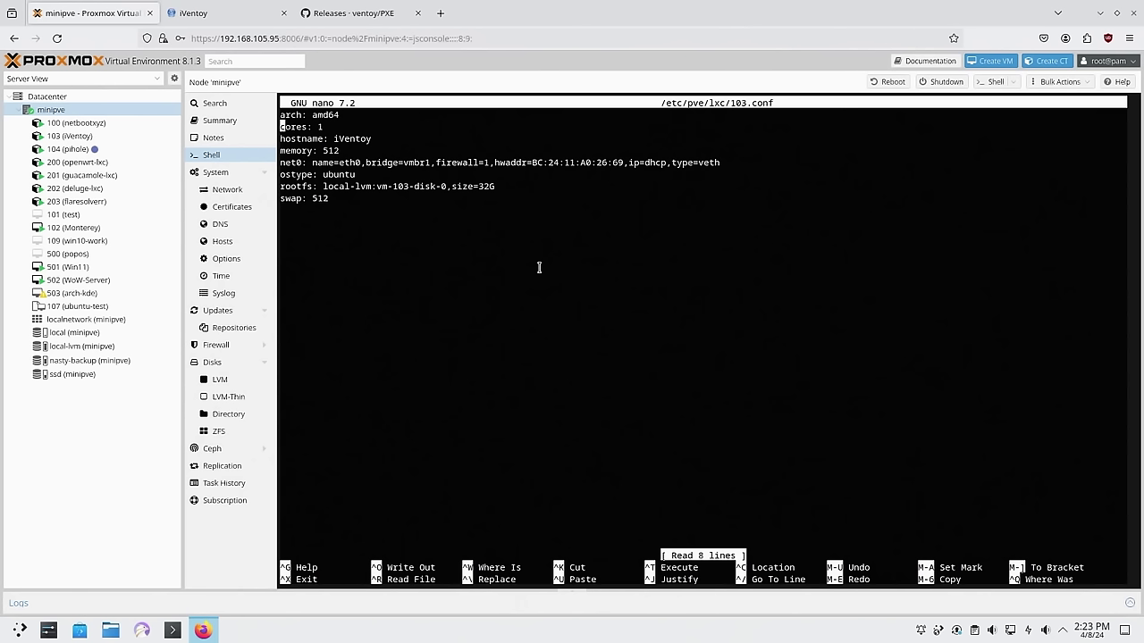
{"action": "key", "text": "Down"}
{"action": "key", "text": "Down"}
{"action": "key", "text": "Down"}
{"action": "key", "text": "Down"}
{"action": "key", "text": "Down"}
{"action": "key", "text": "Down"}
{"action": "key", "text": "Down"}
{"action": "type", "text": "unprivileged:"}
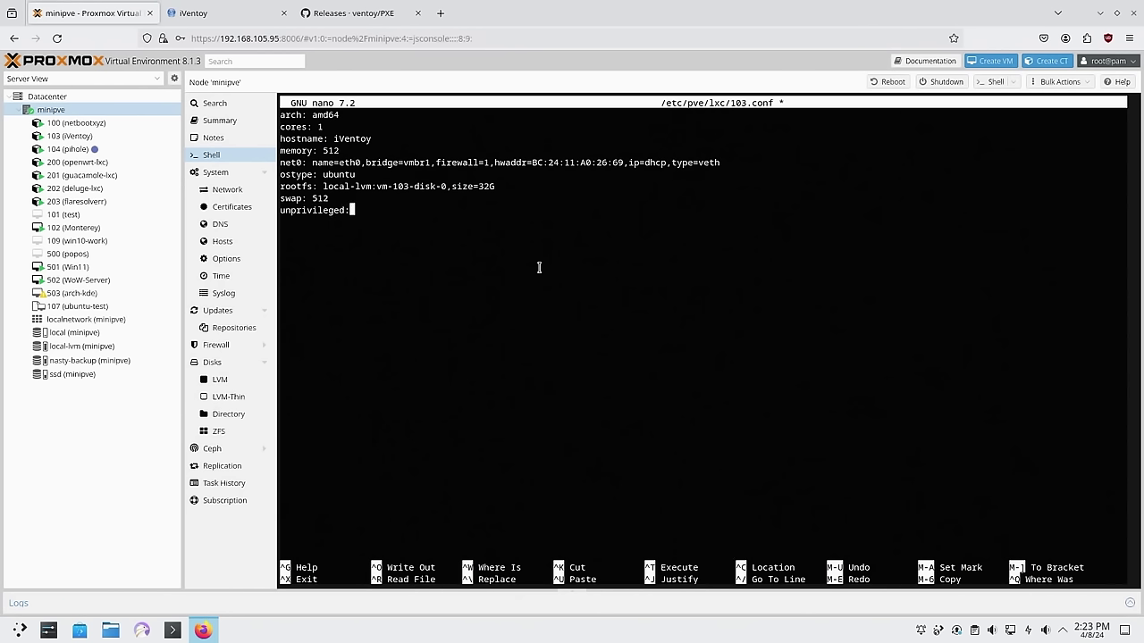
{"action": "type", "text": " 0"}
{"action": "key", "text": "ctrl+x"}
{"action": "key", "text": "y"}
{"action": "key", "text": "Return"}
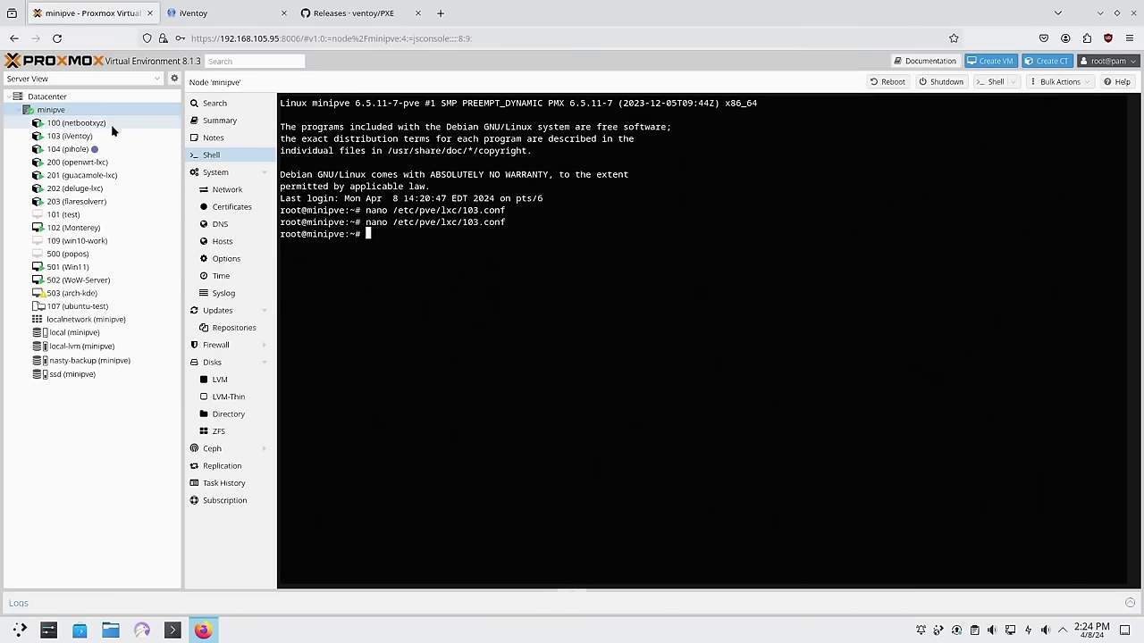
Reboot container 103 from its Shutdown menu and confirm
{"action": "left_click", "coordinate": [79, 137]}
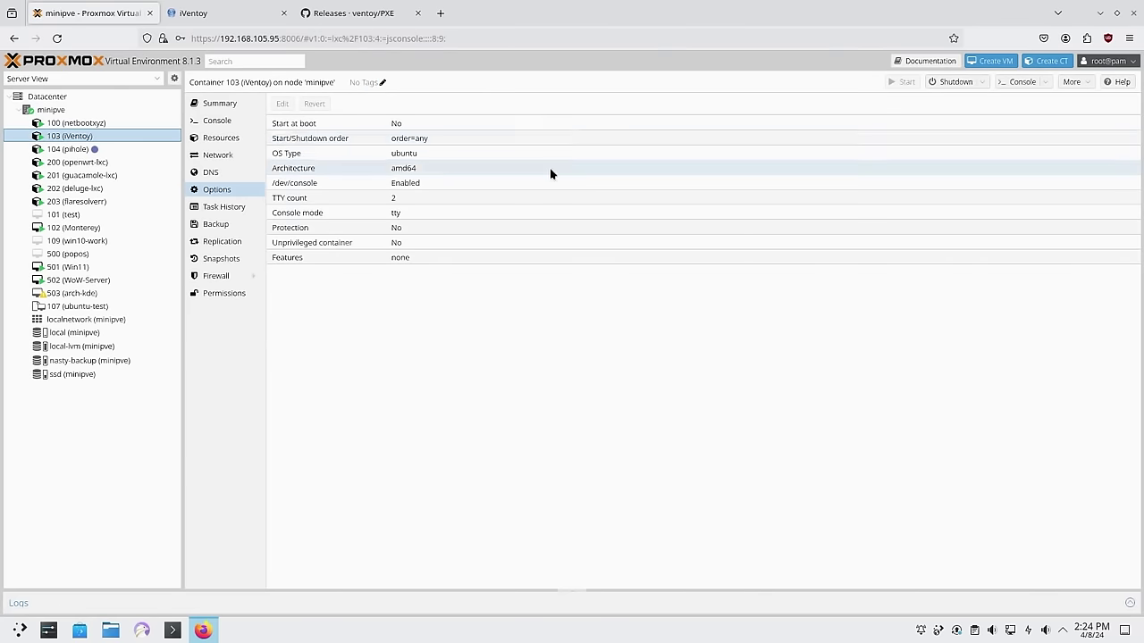
{"action": "left_click", "coordinate": [981, 83]}
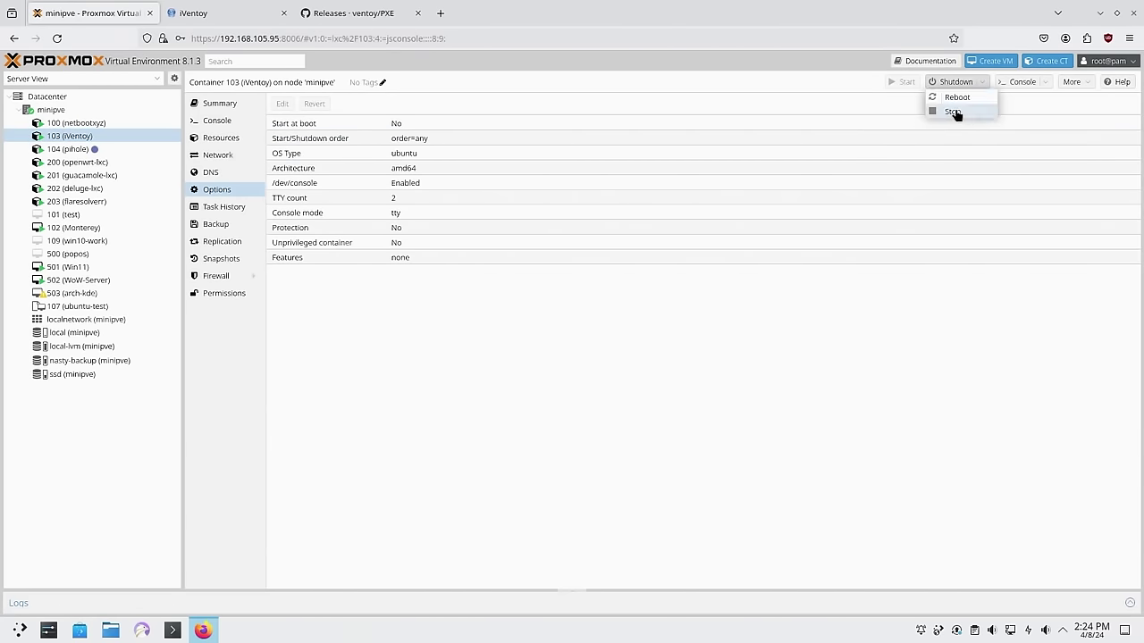
{"action": "left_click", "coordinate": [956, 98]}
{"action": "left_click", "coordinate": [552, 361]}
Log back in as root, enter iventoy-1.0.20, and start iVentoy with ./iventoy.sh -A start
{"action": "type", "text": "root"}
{"action": "key", "text": "Return"}
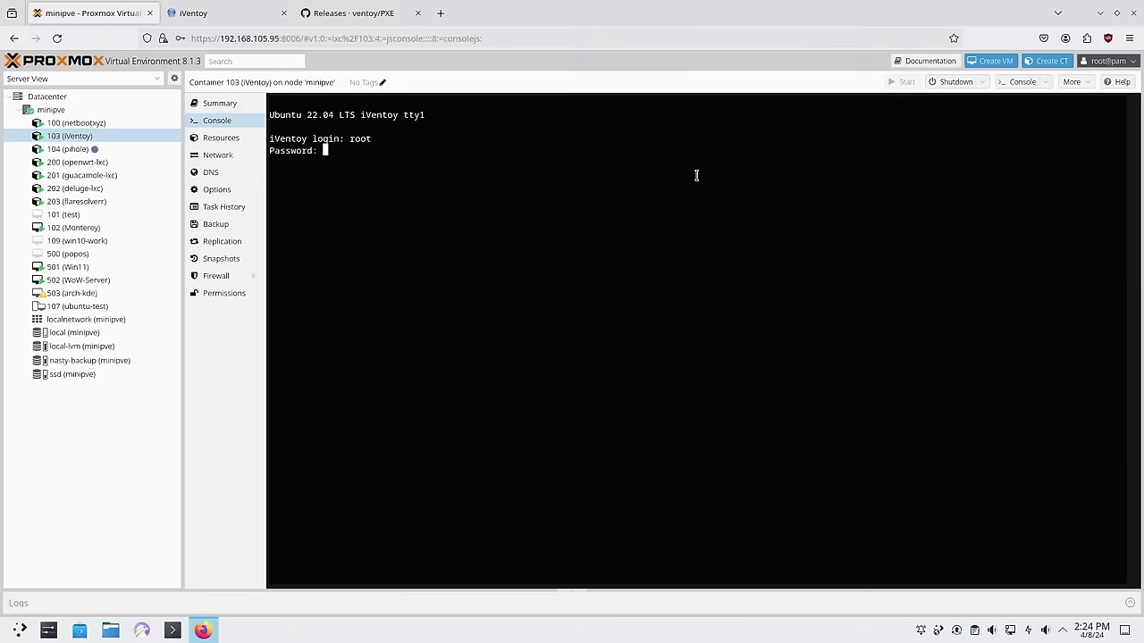
{"action": "key", "text": "Return"}
{"action": "type", "text": "cd iv"}
{"action": "key", "text": "Tab"}
{"action": "key", "text": "Return"}
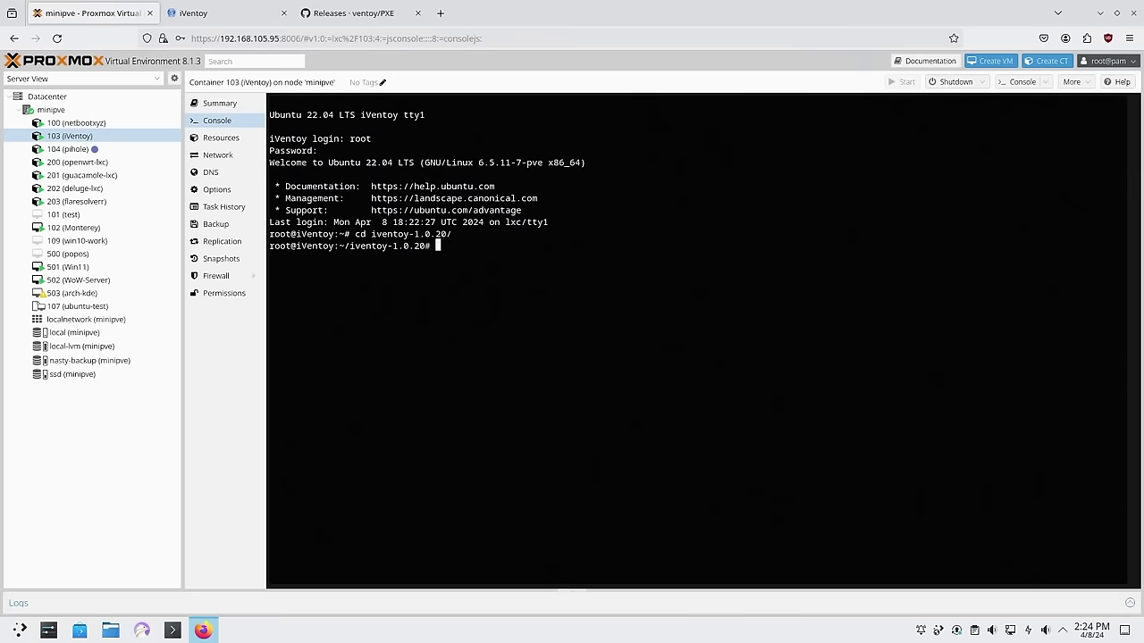
{"action": "type", "text": "./iv"}
{"action": "key", "text": "Tab"}
{"action": "type", "text": "-A start"}
{"action": "key", "text": "Return"}
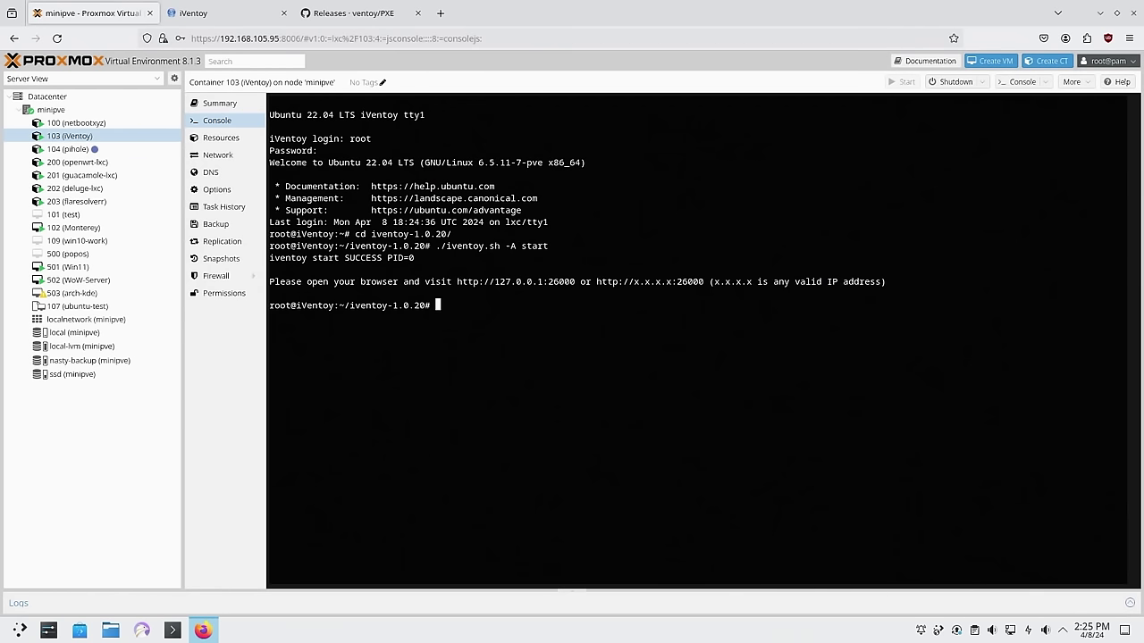
Rerun the start command, then run ./iventoy.sh -A status to confirm it runs as PID 351
{"action": "key", "text": "Return"}
{"action": "key", "text": "Up"}
{"action": "key", "text": "Return"}
{"action": "key", "text": "Up"}
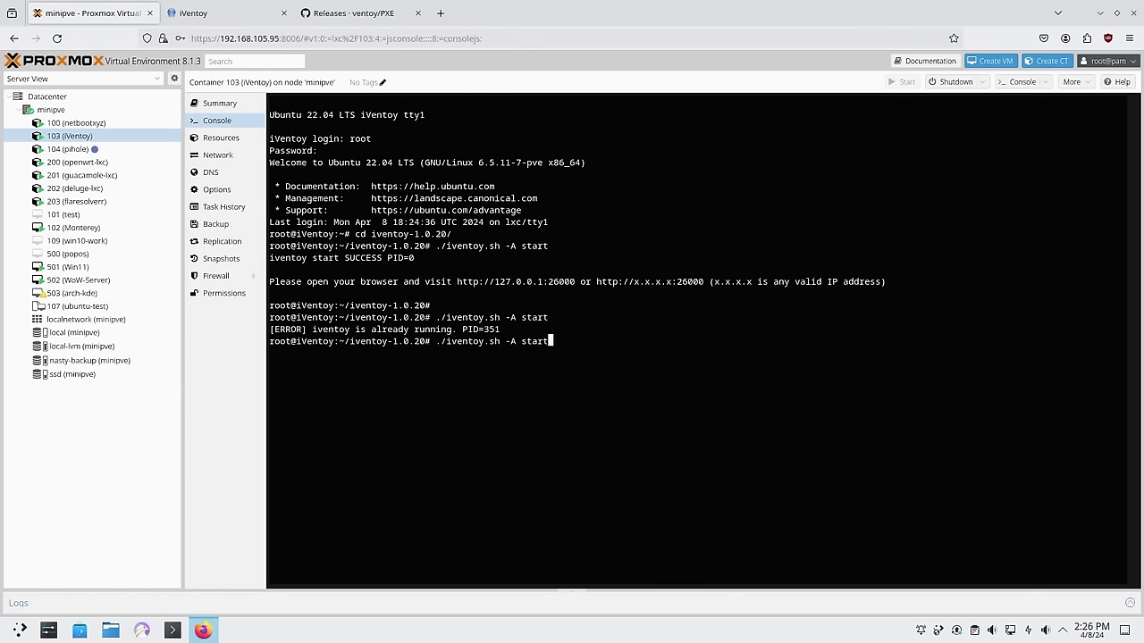
{"action": "key", "text": "BackSpace"}
{"action": "key", "text": "BackSpace"}
{"action": "key", "text": "BackSpace"}
{"action": "key", "text": "BackSpace"}
{"action": "type", "text": "tatus"}
{"action": "key", "text": "Return"}
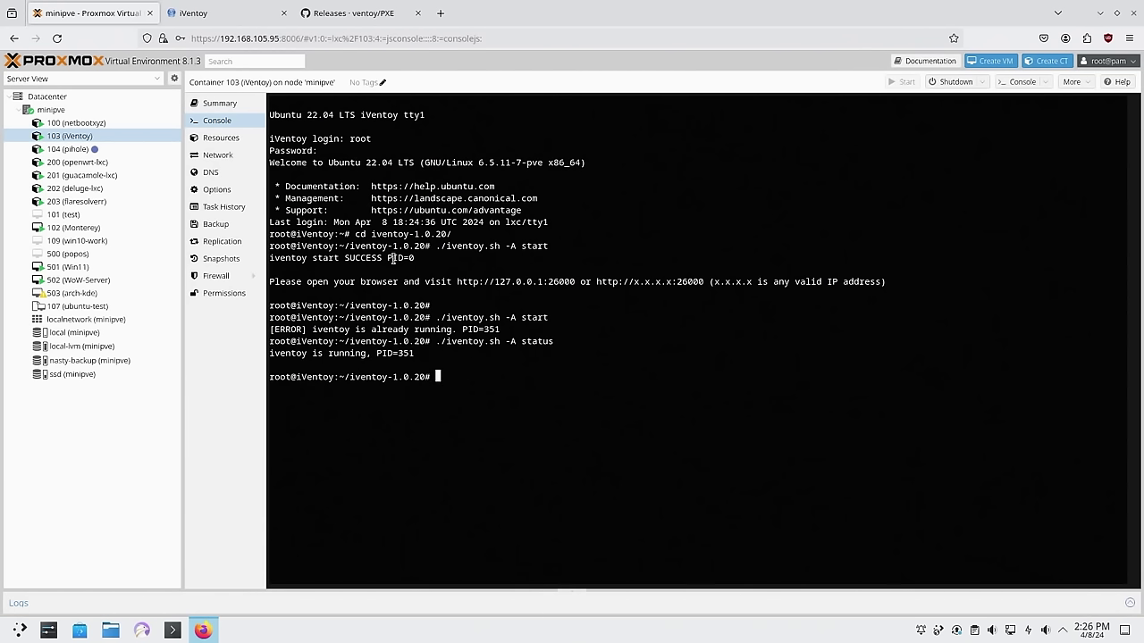
Try netstat in the container to check iVentoy's listening ports
{"action": "double_click", "coordinate": [527, 319]}
{"action": "left_click", "coordinate": [427, 353]}
{"action": "key", "text": "Up"}
{"action": "key", "text": "BackSpace"}
{"action": "key", "text": "BackSpace"}
{"action": "key", "text": "BackSpace"}
{"action": "key", "text": "BackSpace"}
{"action": "key", "text": "BackSpace"}
{"action": "key", "text": "BackSpace"}
{"action": "key", "text": "BackSpace"}
{"action": "key", "text": "BackSpace"}
{"action": "key", "text": "BackSpace"}
{"action": "key", "text": "BackSpace"}
{"action": "key", "text": "BackSpace"}
{"action": "key", "text": "BackSpace"}
{"action": "key", "text": "BackSpace"}
{"action": "key", "text": "BackSpace"}
{"action": "key", "text": "BackSpace"}
{"action": "key", "text": "BackSpace"}
{"action": "key", "text": "BackSpace"}
{"action": "key", "text": "BackSpace"}
{"action": "key", "text": "BackSpace"}
{"action": "key", "text": "BackSpace"}
{"action": "type", "text": "netstat"}
{"action": "key", "text": "Return"}
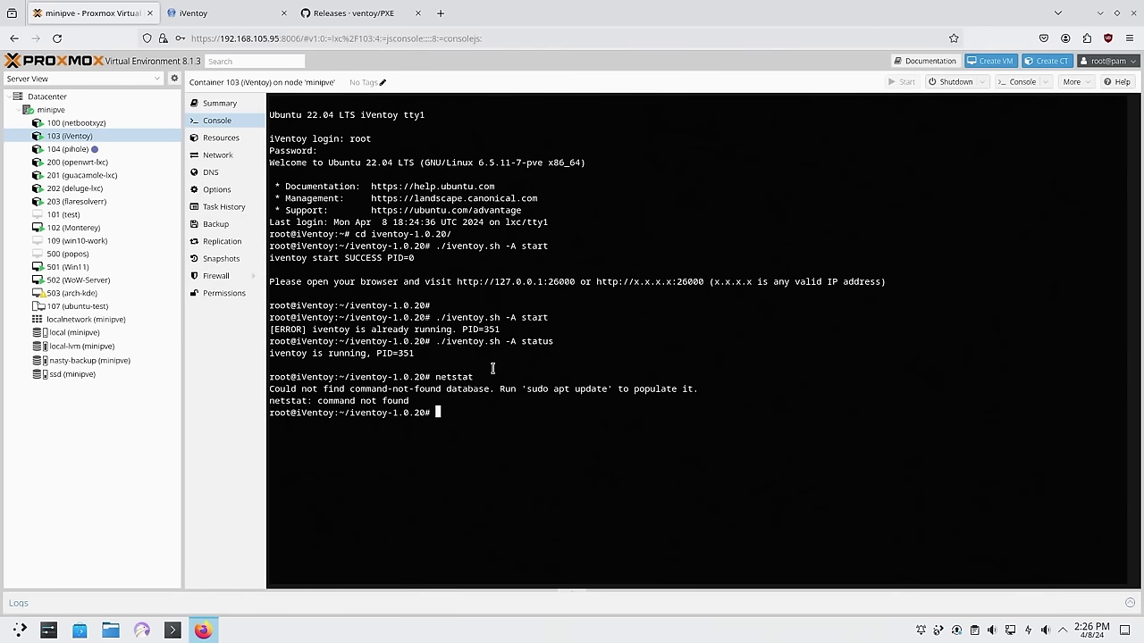
Install net-tools and confirm with netstat -plant that iVentoy listens on 0.0.0.0:26000
{"action": "type", "text": "apt install net-tools"}
{"action": "key", "text": "Return"}
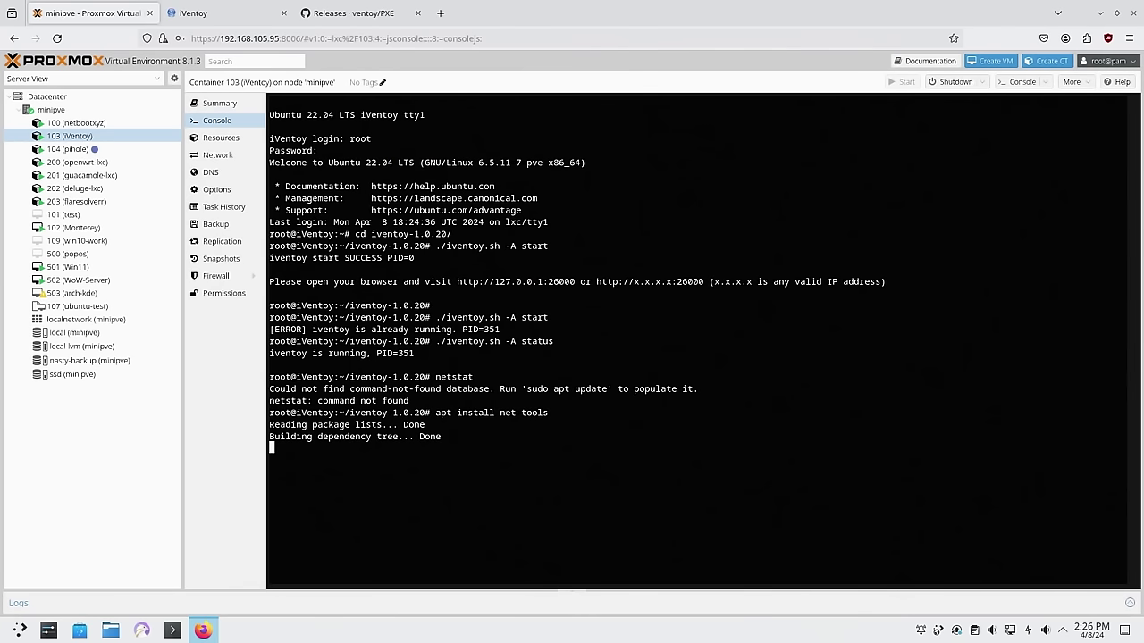
{"action": "type", "text": "net"}
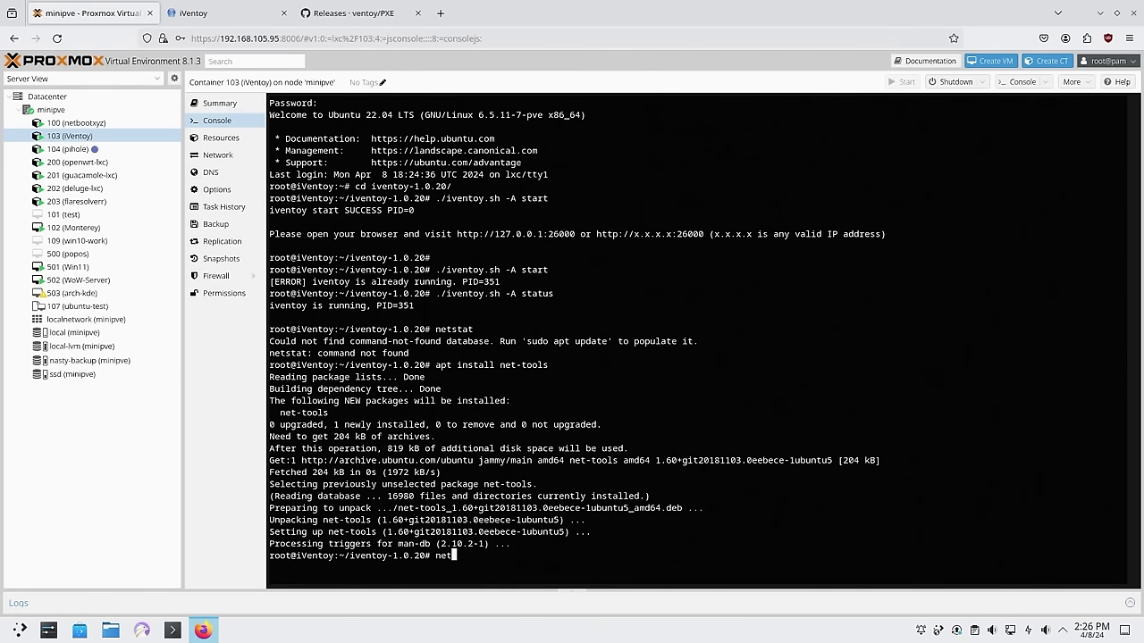
{"action": "type", "text": "stat -plant"}
{"action": "key", "text": "Return"}
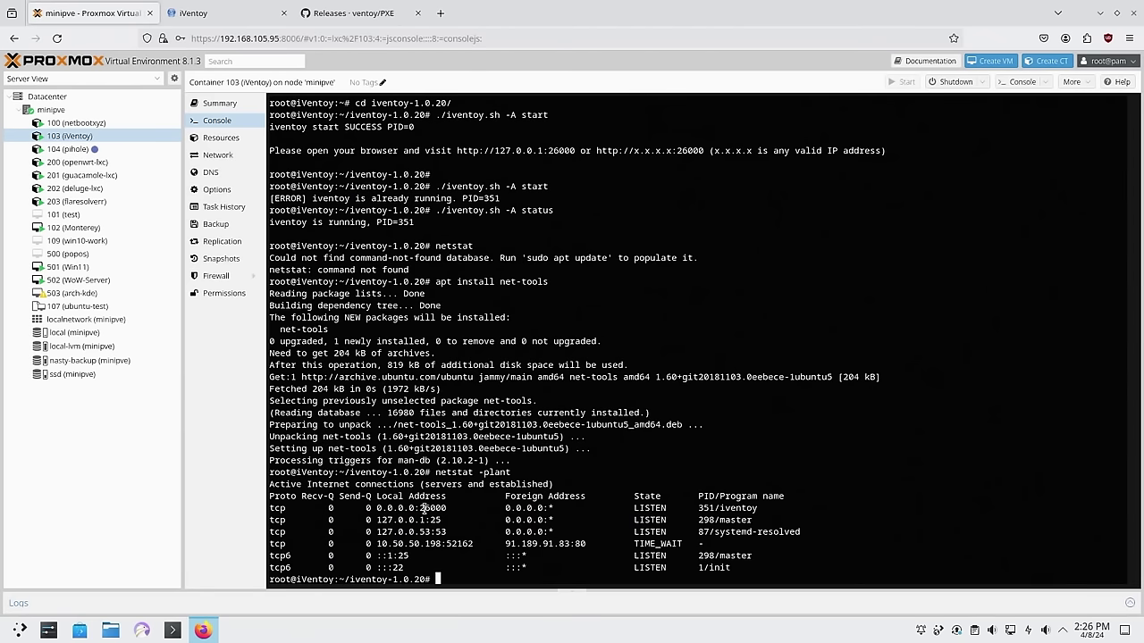
Check the container's IP with ip a, then start entering 192.168.105.9 in a new browser tab
{"action": "type", "text": "ip a"}
{"action": "key", "text": "Return"}
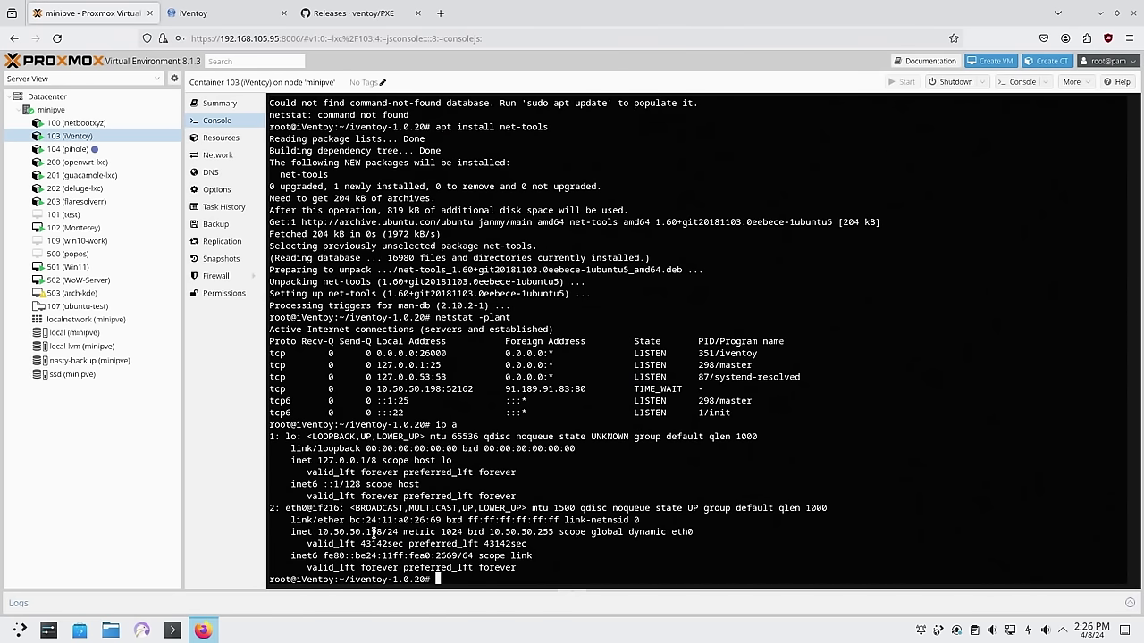
{"action": "left_click", "coordinate": [440, 15]}
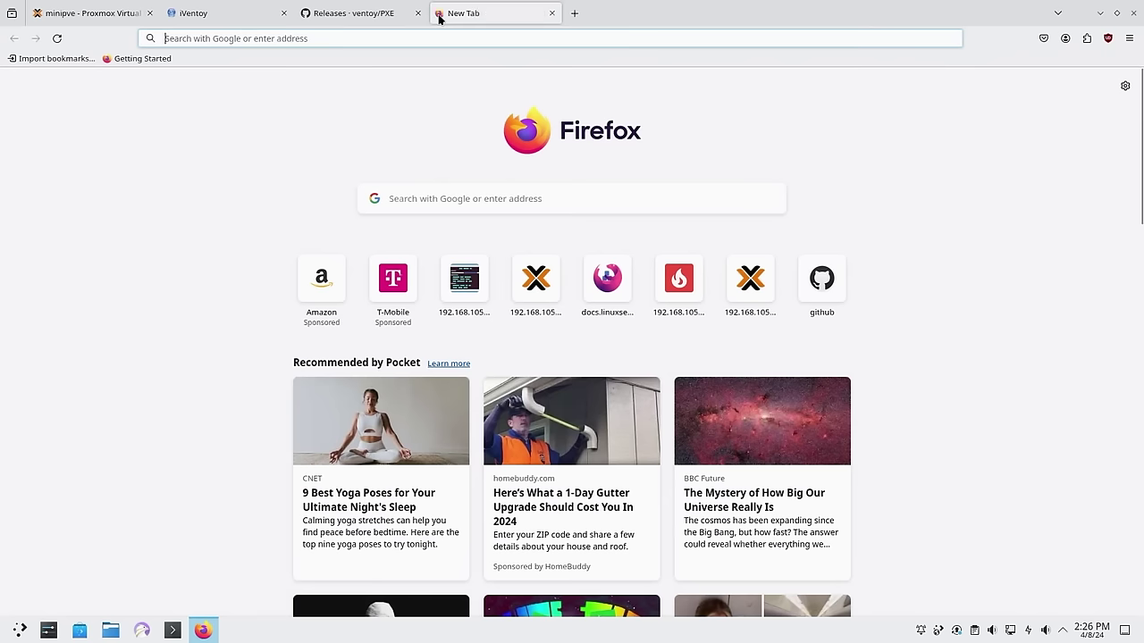
{"action": "type", "text": "192.168.105.9"}
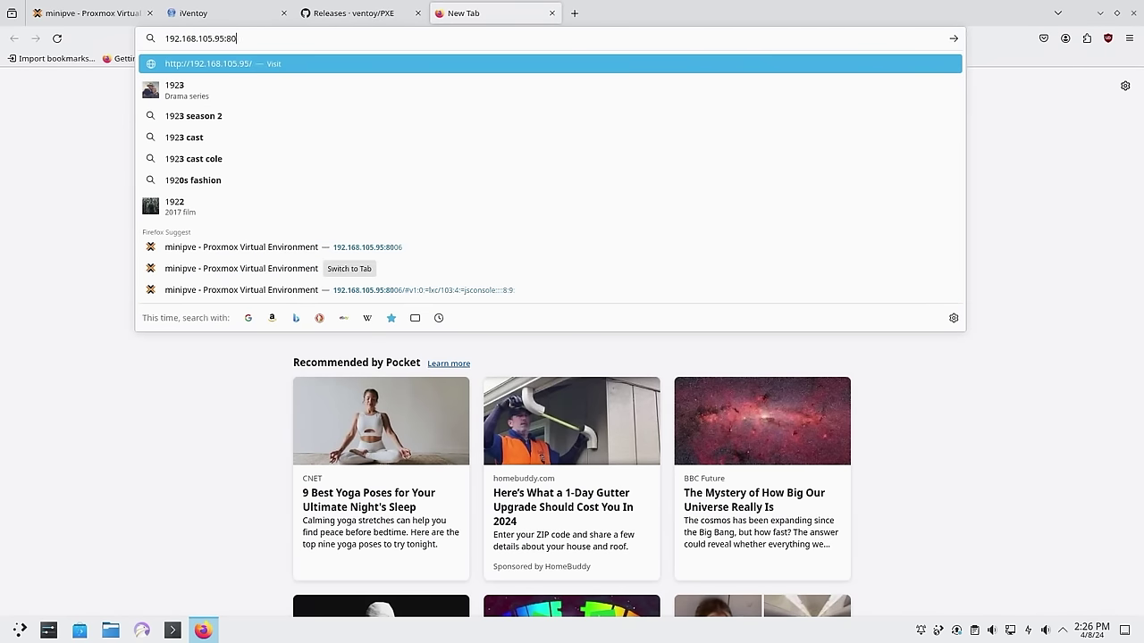
Load the router's admin page at 192.168.105.97, declining to save the password
{"action": "key", "text": "BackSpace"}
{"action": "type", "text": "97"}
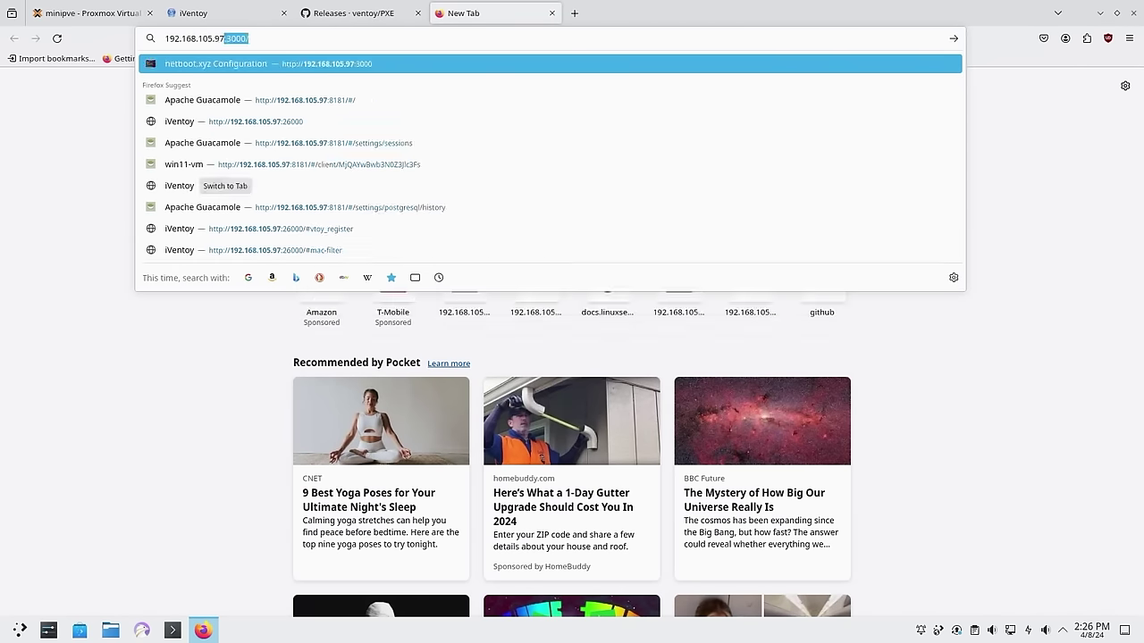
{"action": "key", "text": "Return"}
{"action": "left_click", "coordinate": [326, 194]}
Change the iVentoy port forward's internal IP to 10.50.50.198, save, and apply
{"action": "mouse_move", "coordinate": [473, 62]}
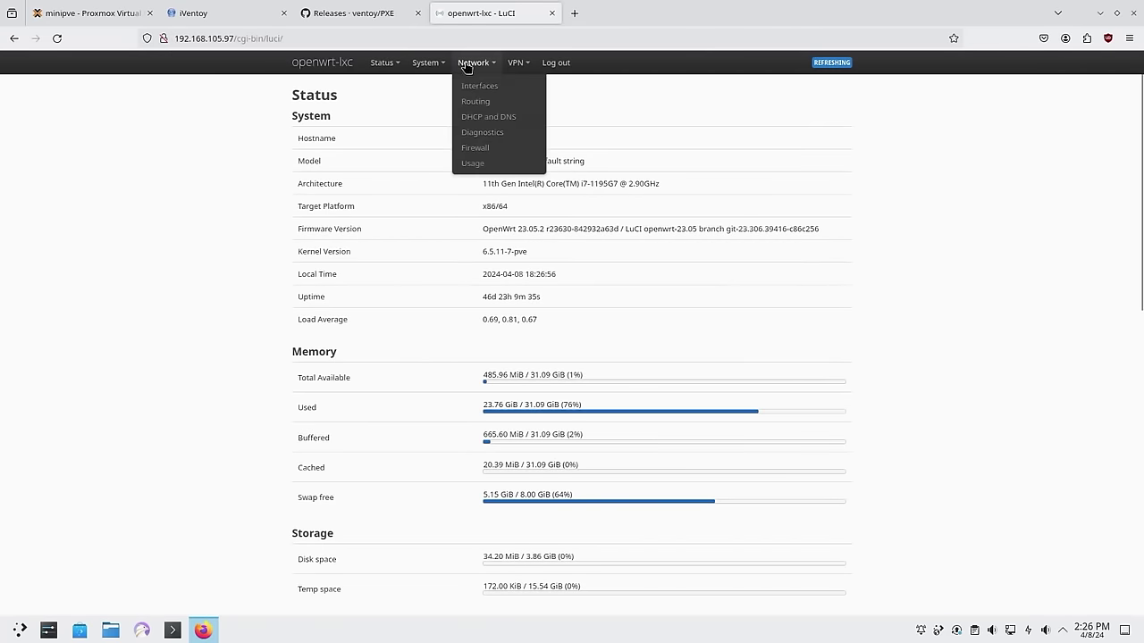
{"action": "left_click", "coordinate": [476, 148]}
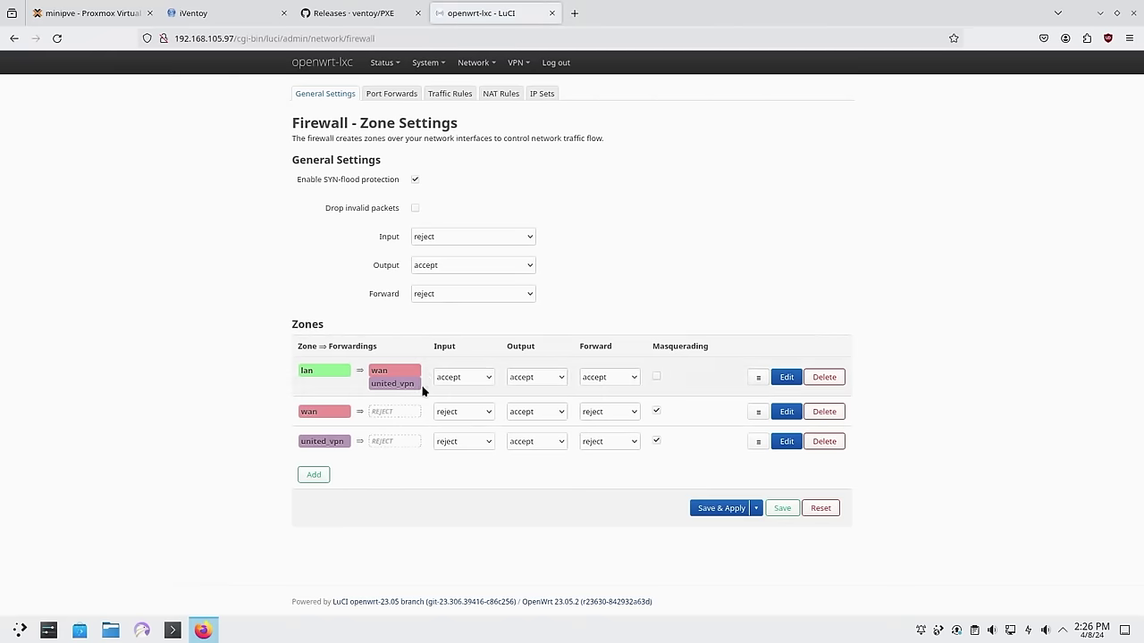
{"action": "left_click", "coordinate": [391, 94]}
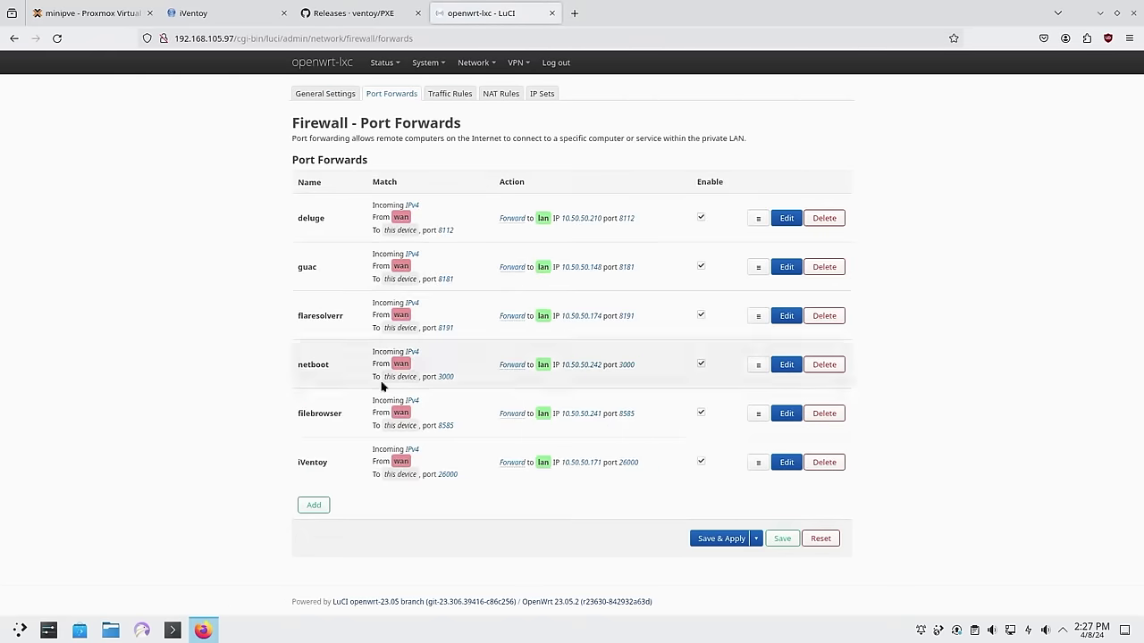
{"action": "left_click", "coordinate": [784, 466]}
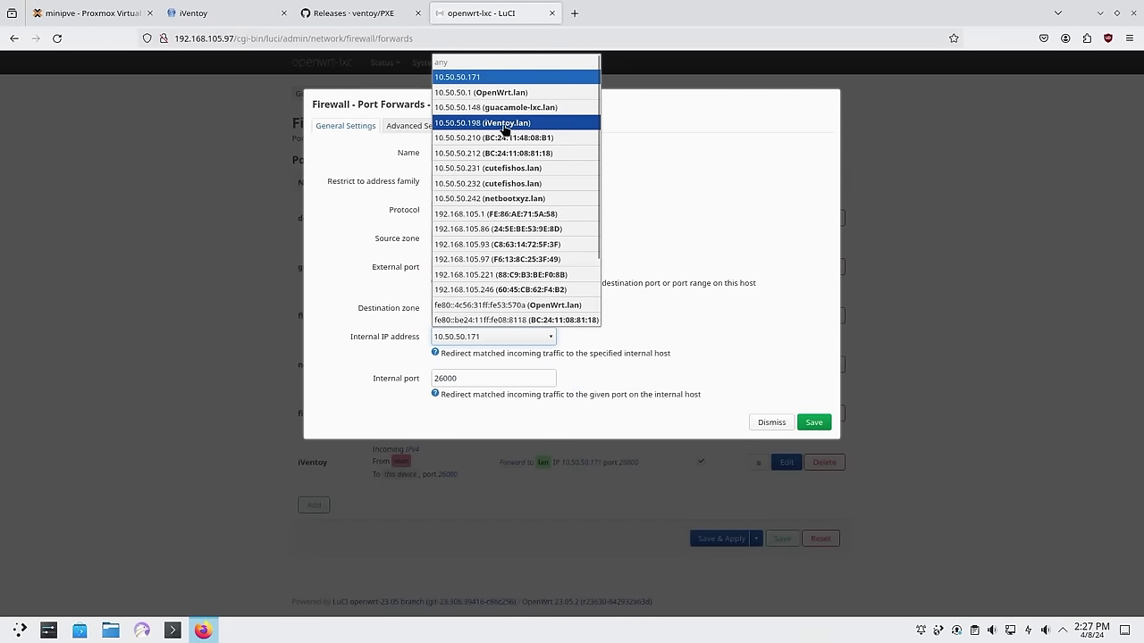
{"action": "left_click", "coordinate": [505, 125]}
{"action": "left_click", "coordinate": [811, 422]}
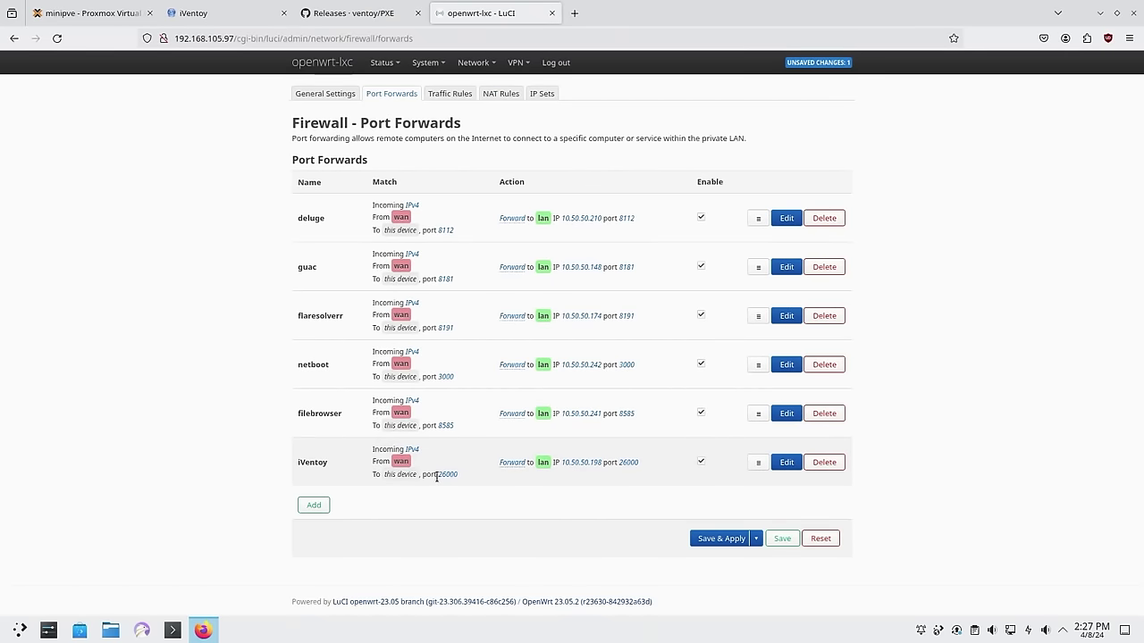
{"action": "left_click", "coordinate": [715, 538]}
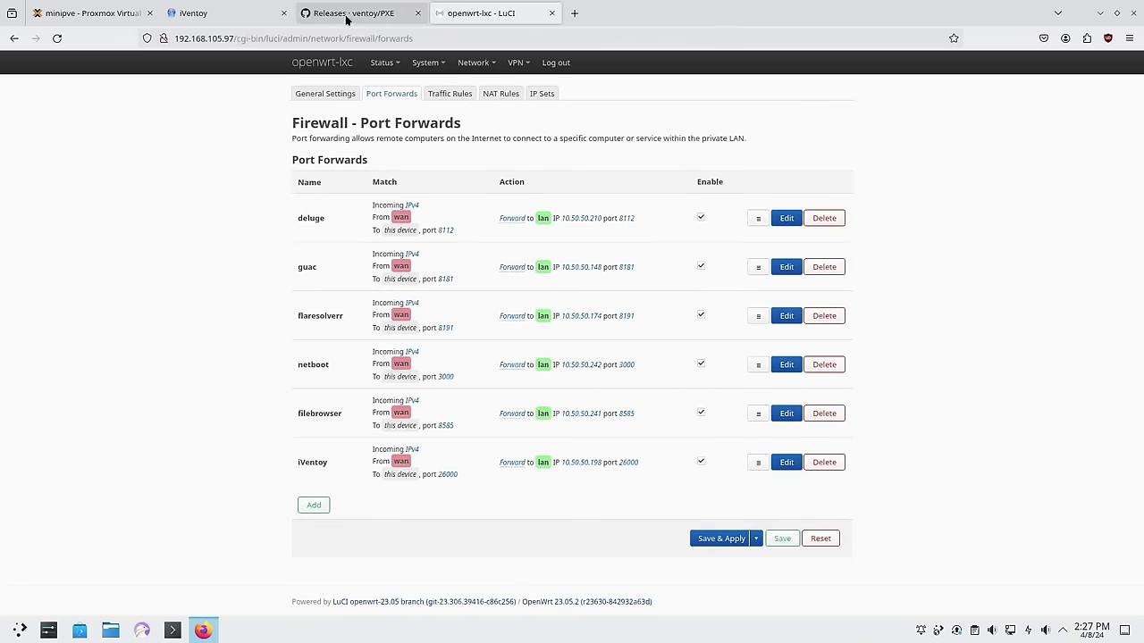
Reload the iVentoy tab and view Boot Information: server 10.50.50.198, pool 10.50.50.200–219
{"action": "left_click", "coordinate": [402, 20]}
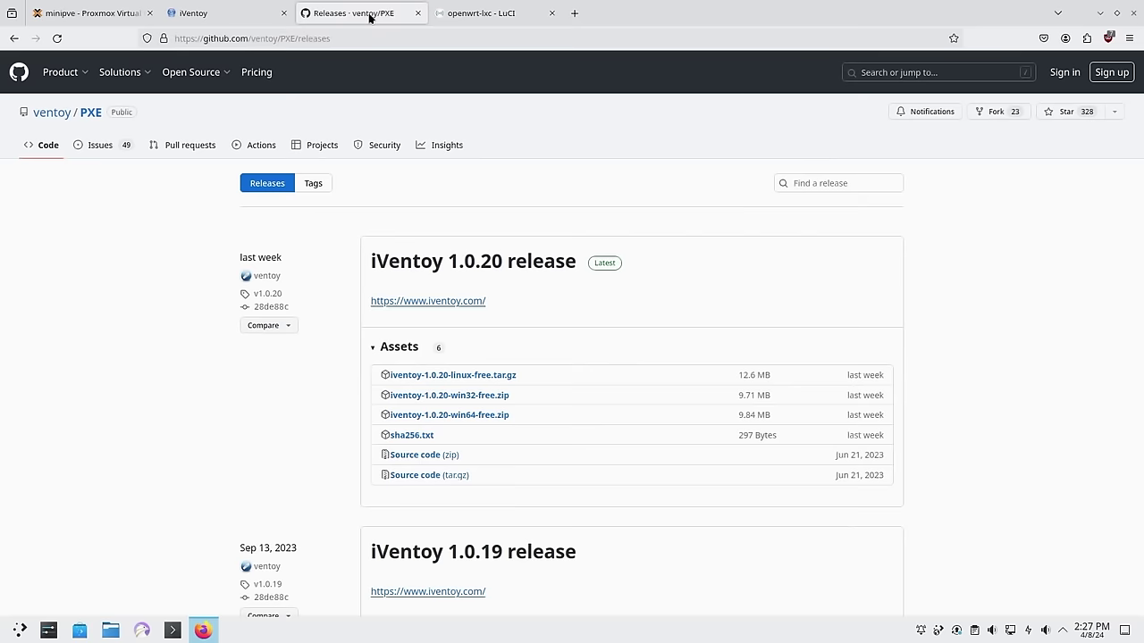
{"action": "left_click", "coordinate": [240, 12]}
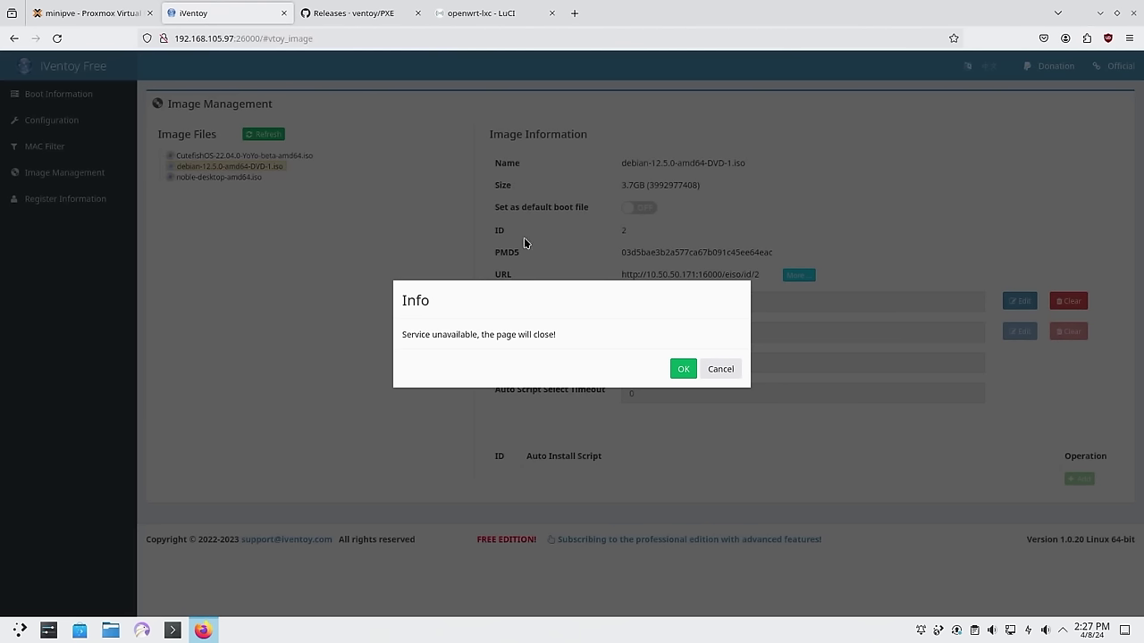
{"action": "key", "text": "Return"}
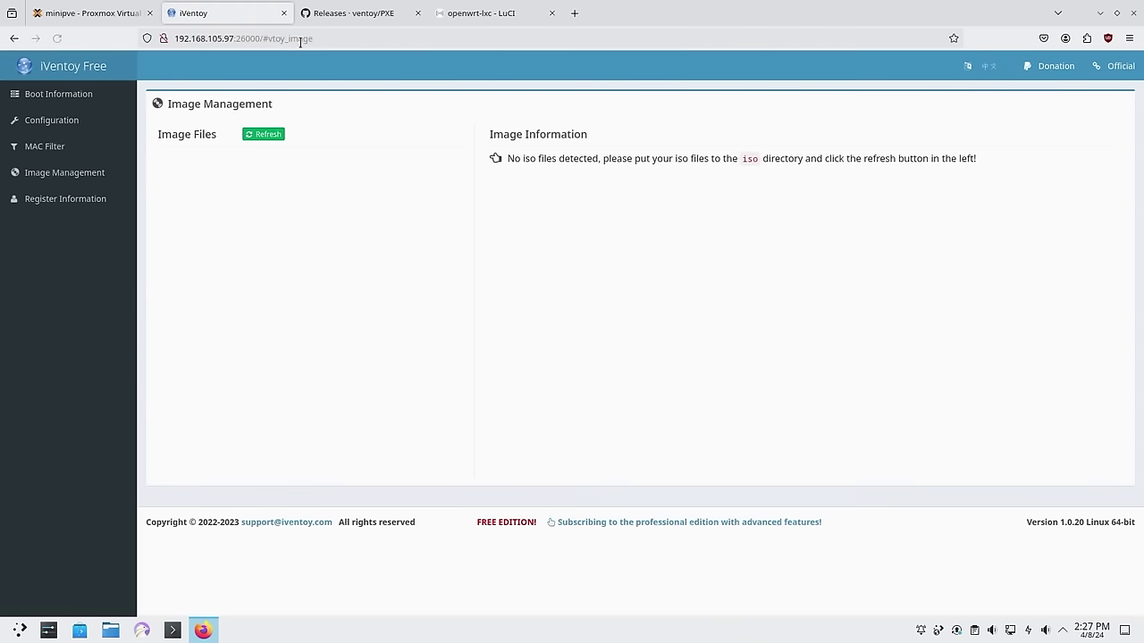
{"action": "left_click", "coordinate": [66, 93]}
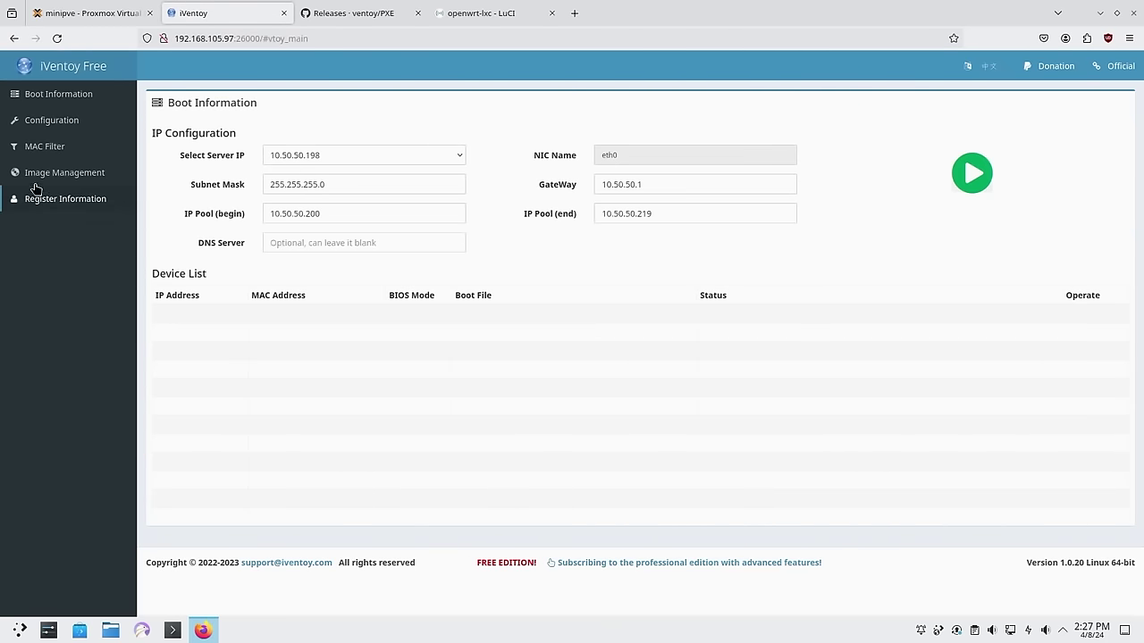
Set DHCP Server Mode External and EFI boot file snp.efi, save, then view MAC Filter and Image Management
{"action": "left_click", "coordinate": [44, 121]}
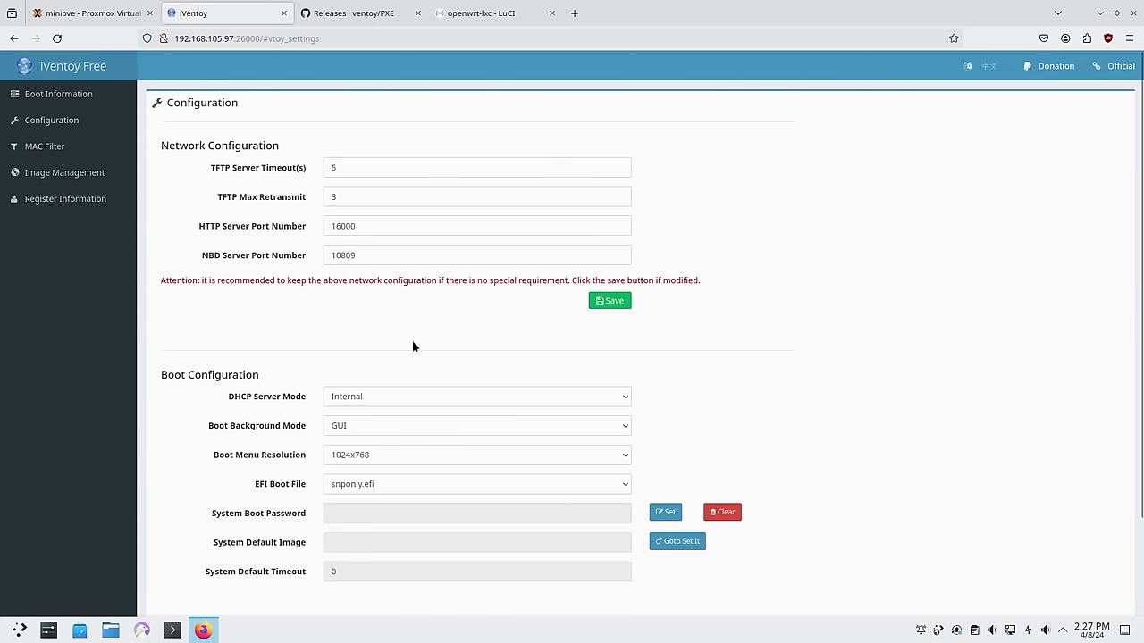
{"action": "left_click", "coordinate": [349, 400]}
{"action": "left_click", "coordinate": [345, 434]}
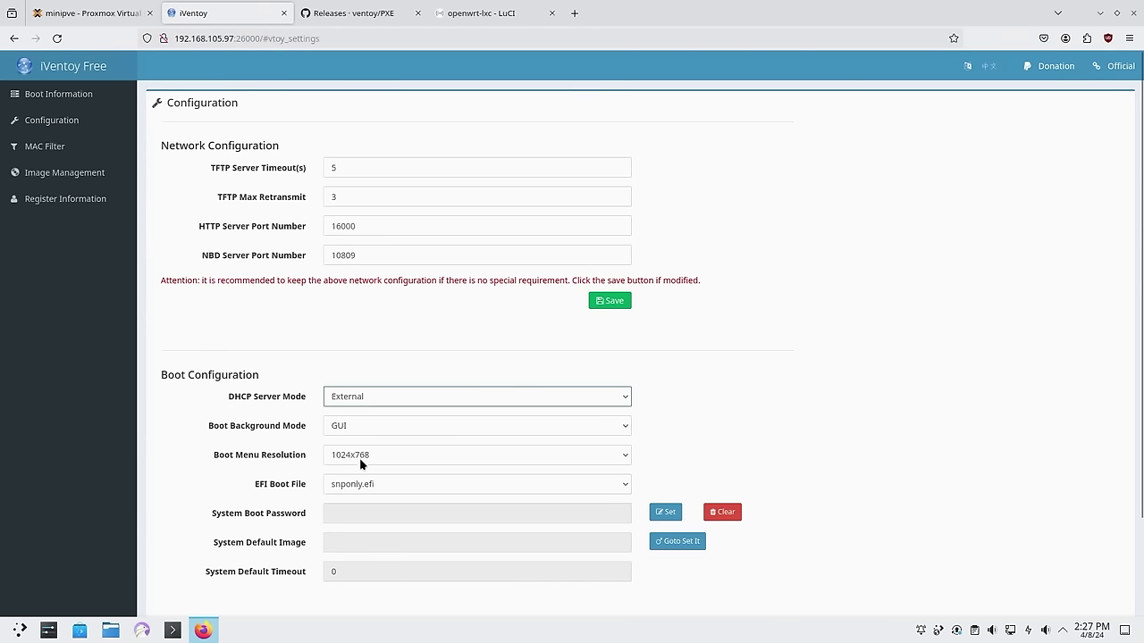
{"action": "left_click", "coordinate": [364, 487]}
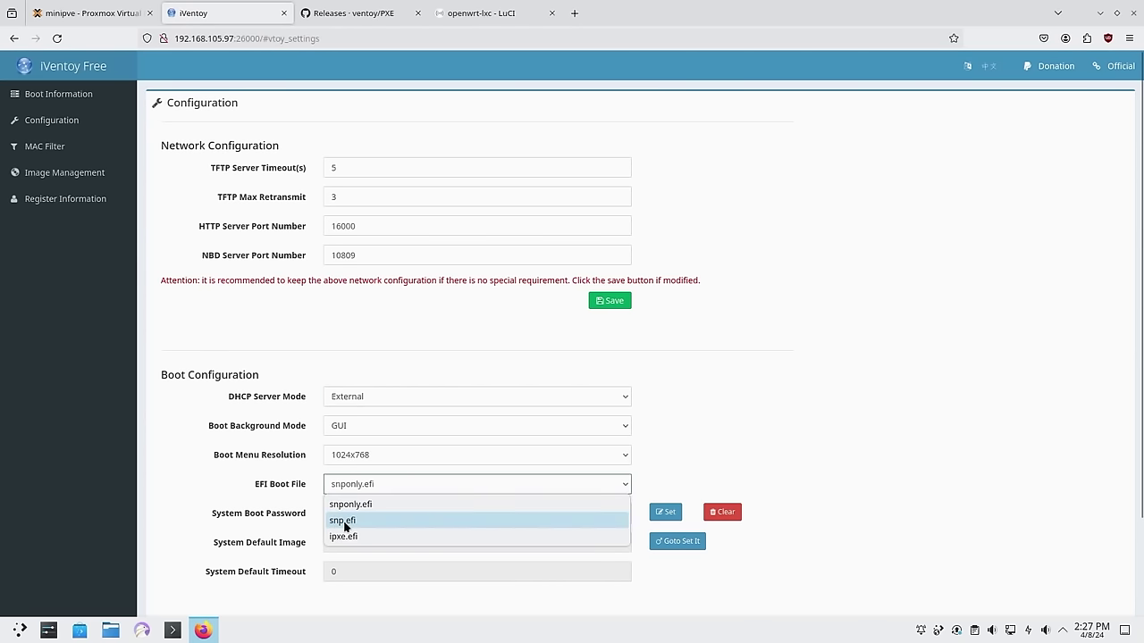
{"action": "left_click", "coordinate": [345, 523]}
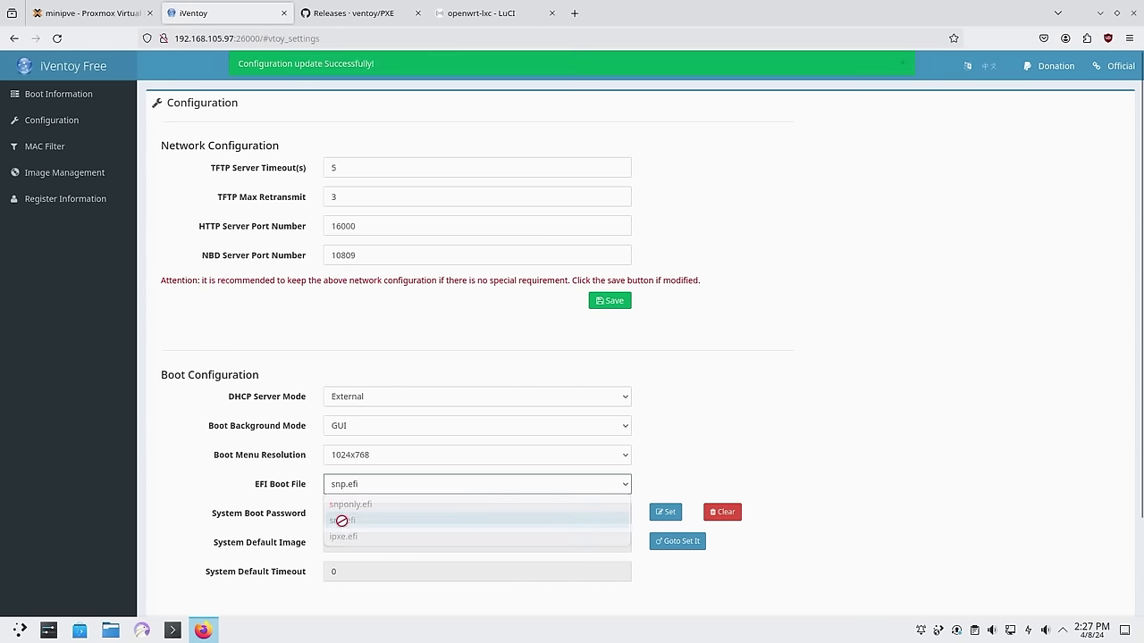
{"action": "left_click", "coordinate": [346, 456]}
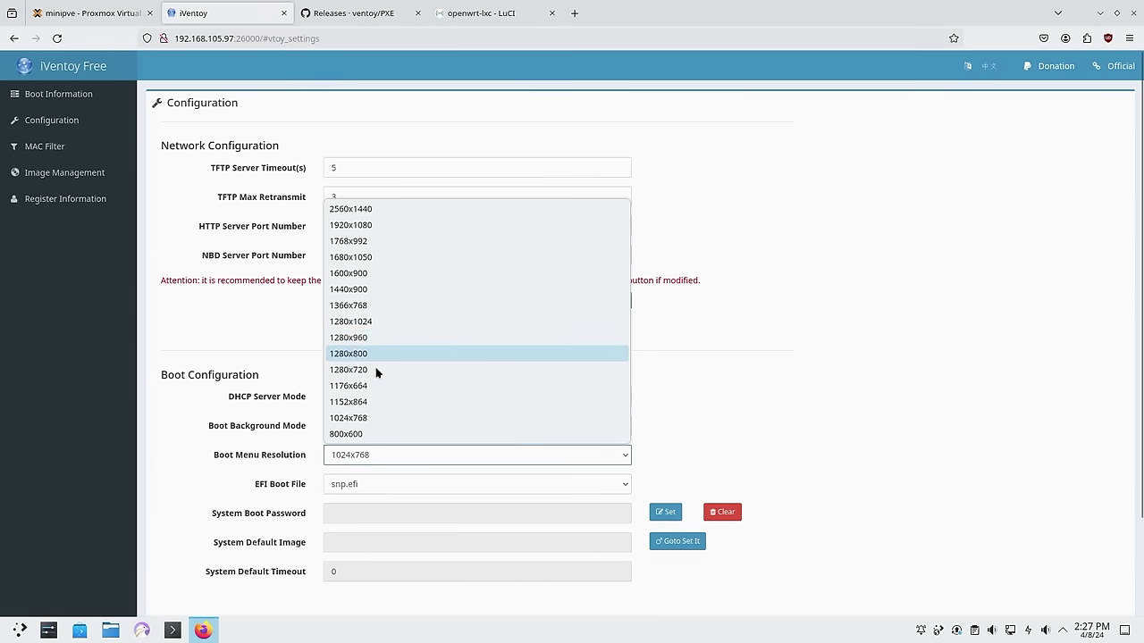
{"action": "left_click", "coordinate": [703, 373]}
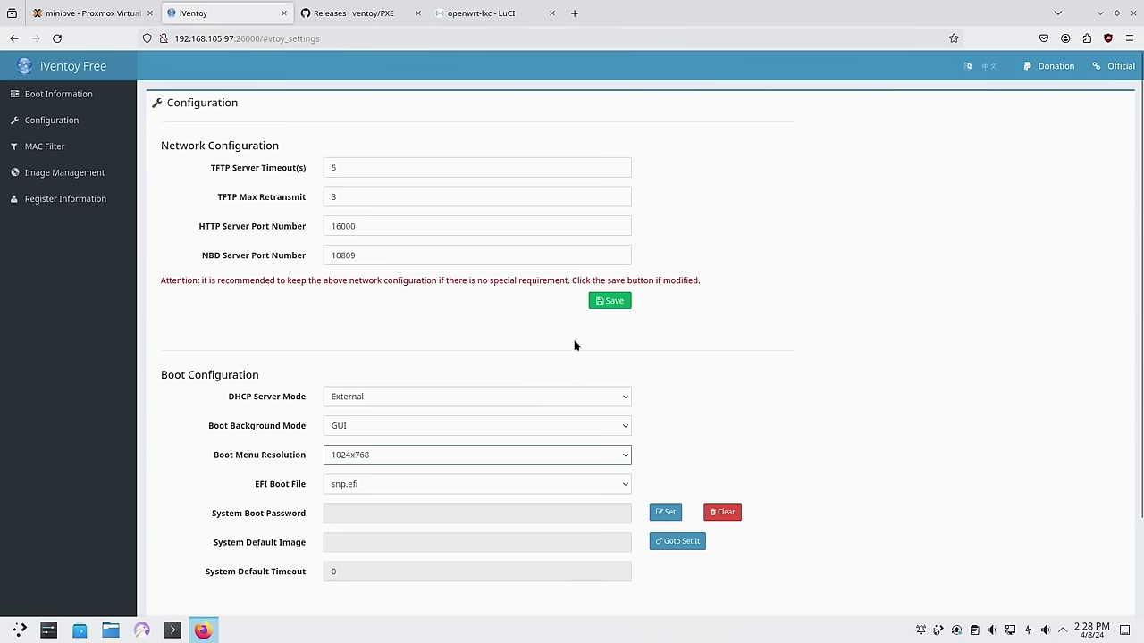
{"action": "left_click", "coordinate": [608, 306]}
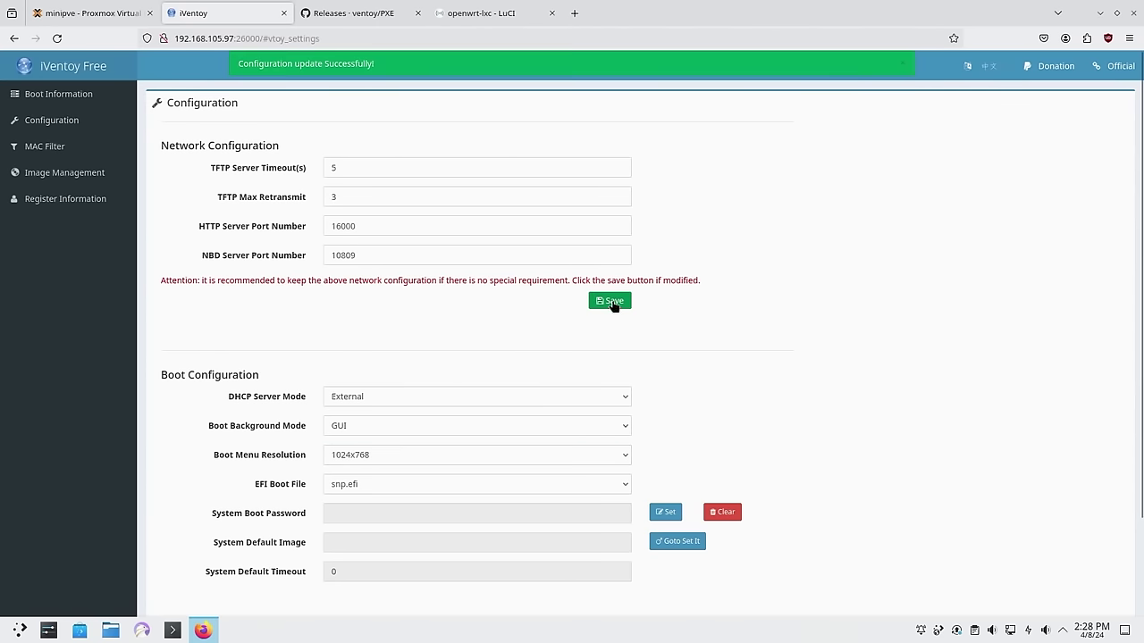
{"action": "left_click", "coordinate": [65, 152]}
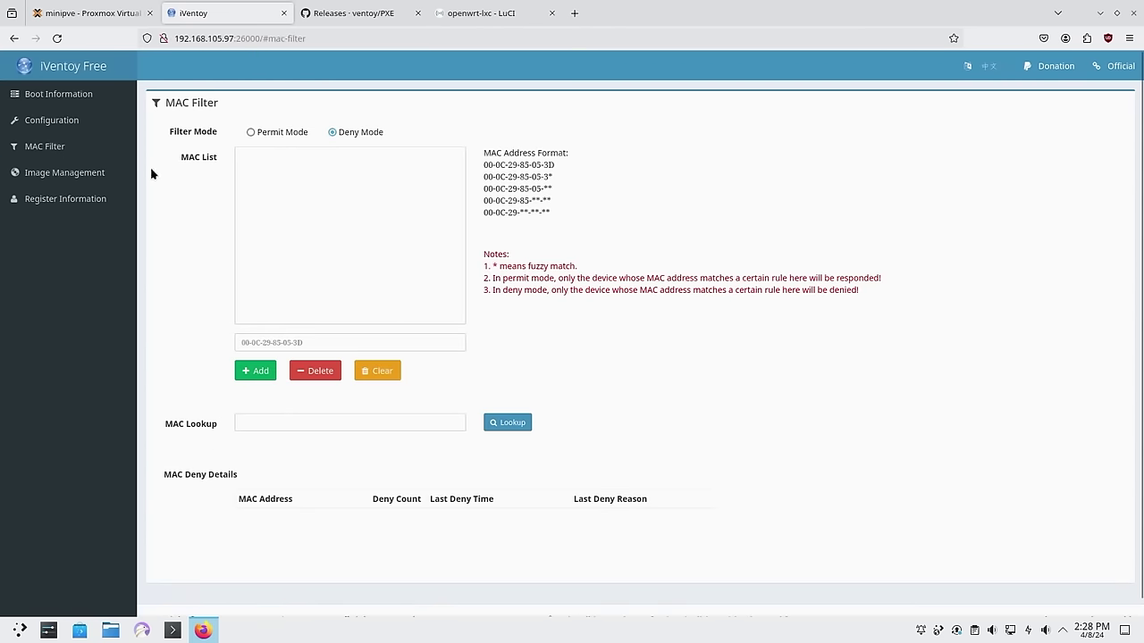
{"action": "left_click", "coordinate": [65, 173]}
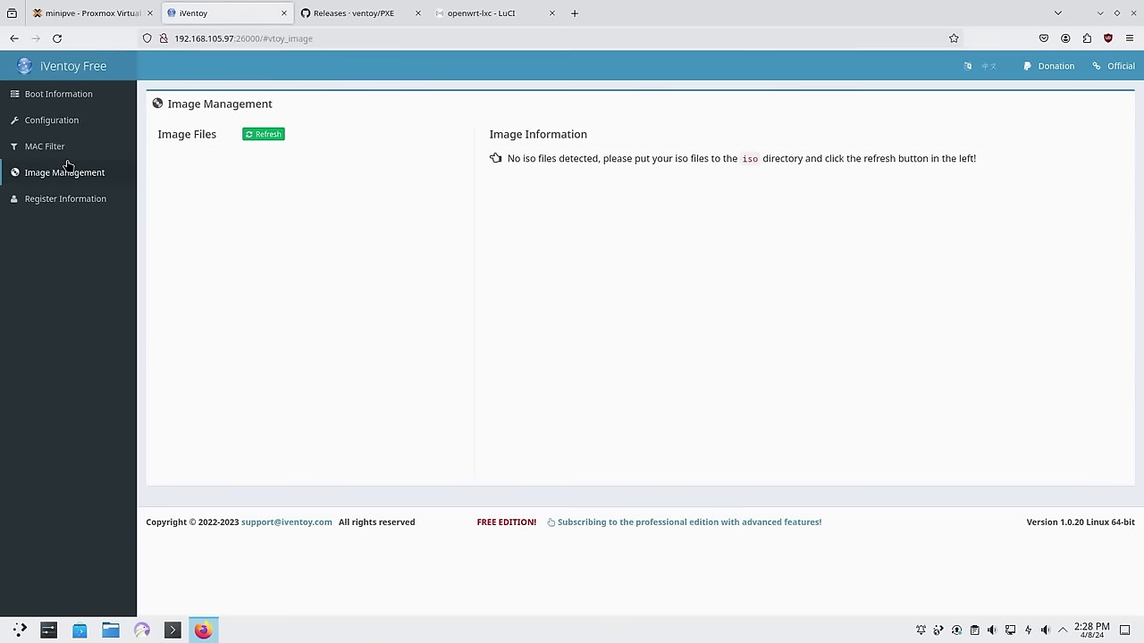
Compare the Proxmox console with the router's port forward rules
{"action": "left_click", "coordinate": [89, 13]}
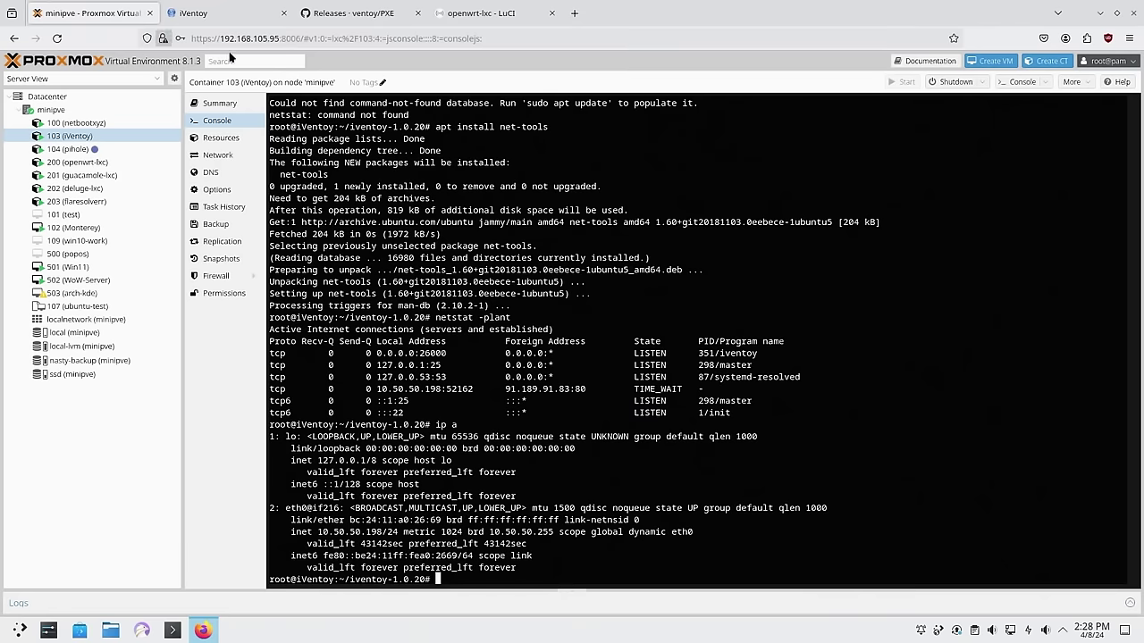
{"action": "scroll", "coordinate": [841, 415], "scroll_direction": "down", "scroll_amount": 1}
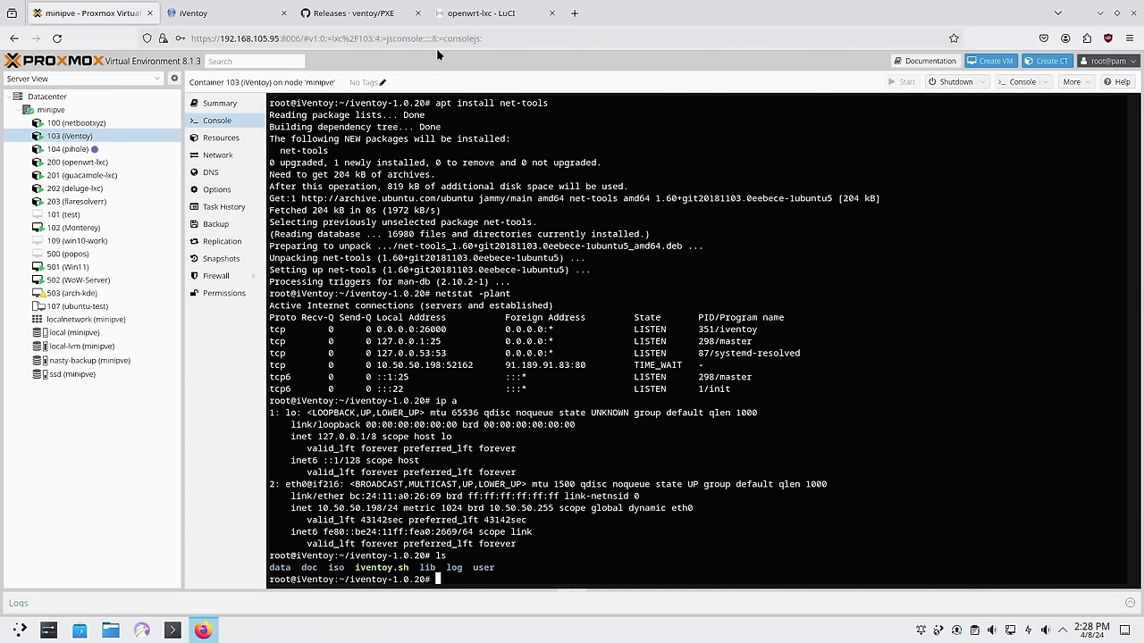
{"action": "left_click", "coordinate": [457, 20]}
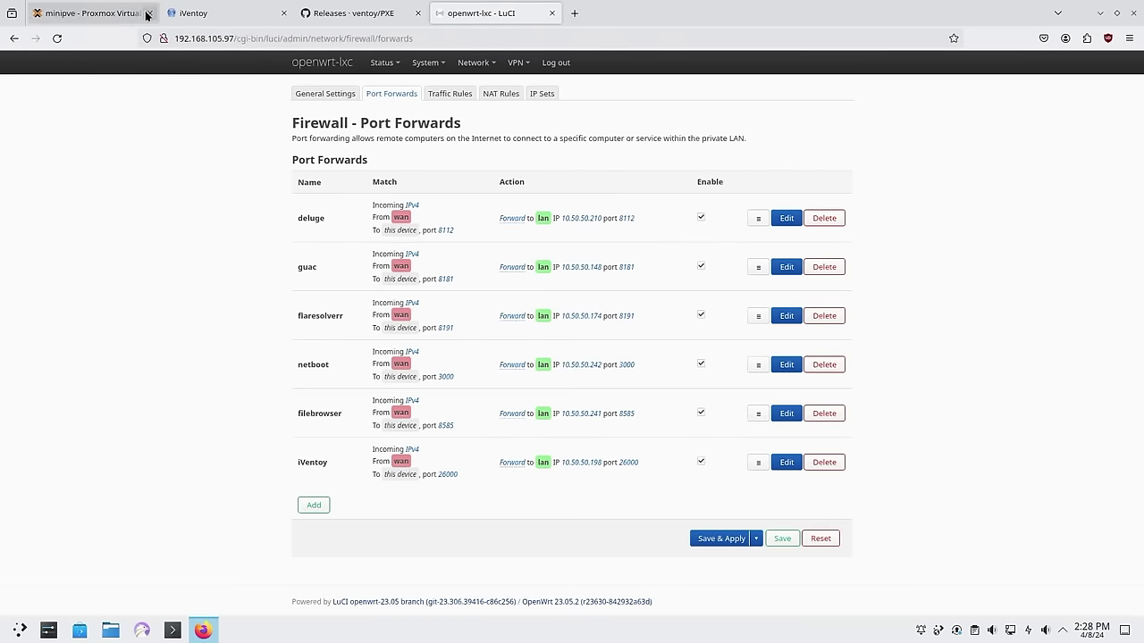
{"action": "left_click", "coordinate": [89, 13]}
Open /etc/dnsmasq.conf in vi in the openwrt-lxc container's console
{"action": "left_click", "coordinate": [89, 161]}
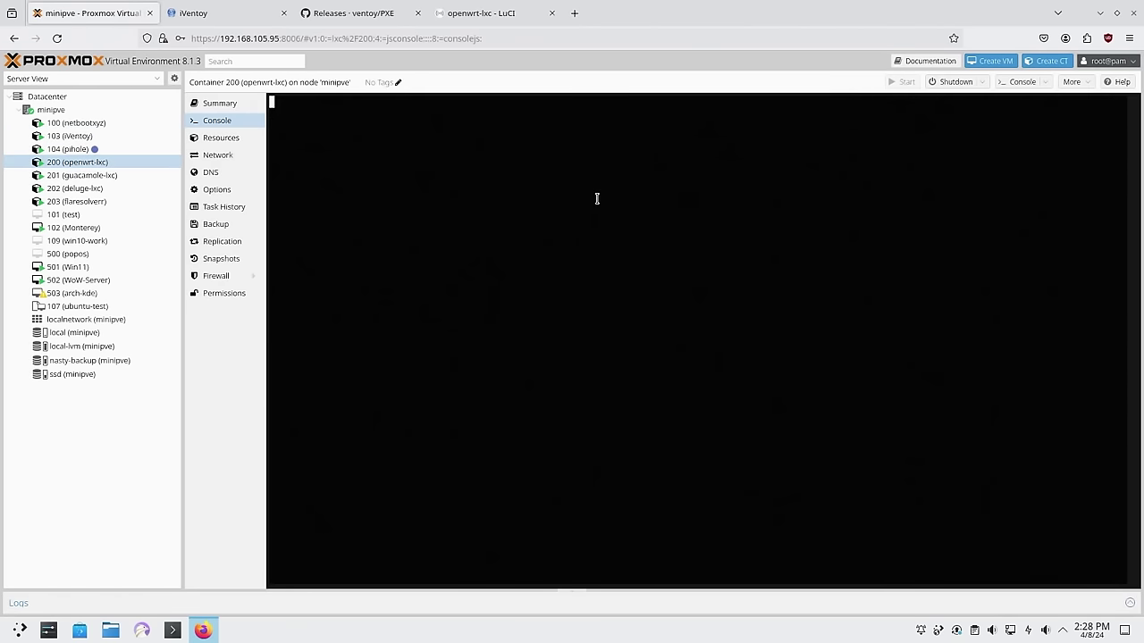
{"action": "type", "text": "vi "}
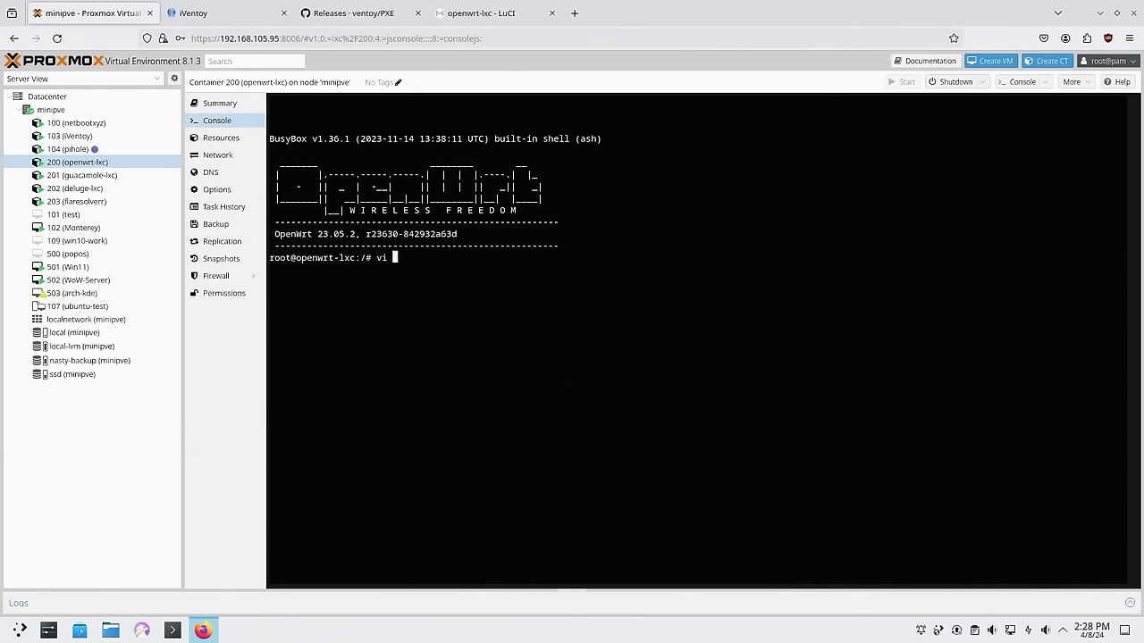
{"action": "type", "text": "/etc/dns"}
{"action": "key", "text": "Tab"}
{"action": "key", "text": "Return"}
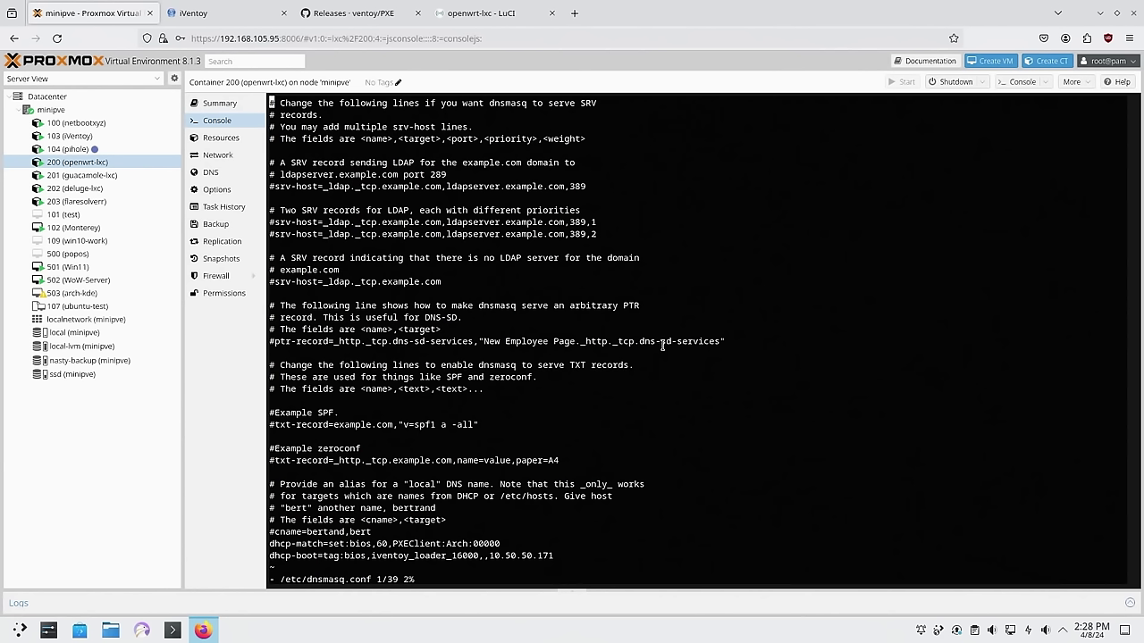
Open the LinuxServer.io netbootxyz docs in a new tab
{"action": "left_click", "coordinate": [574, 13]}
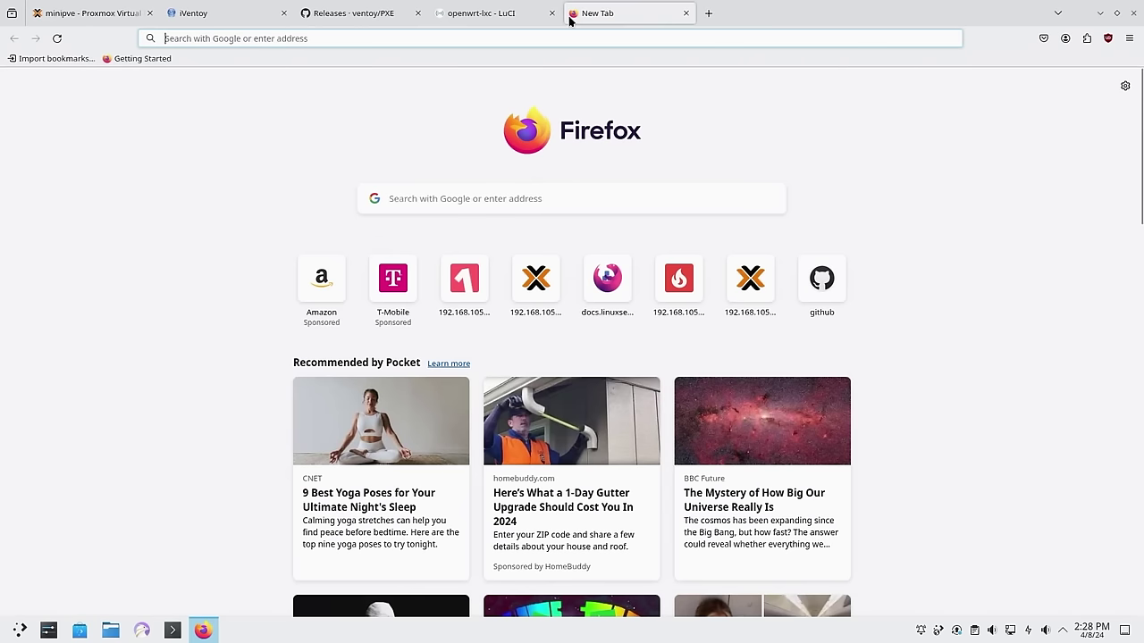
{"action": "type", "text": "lin"}
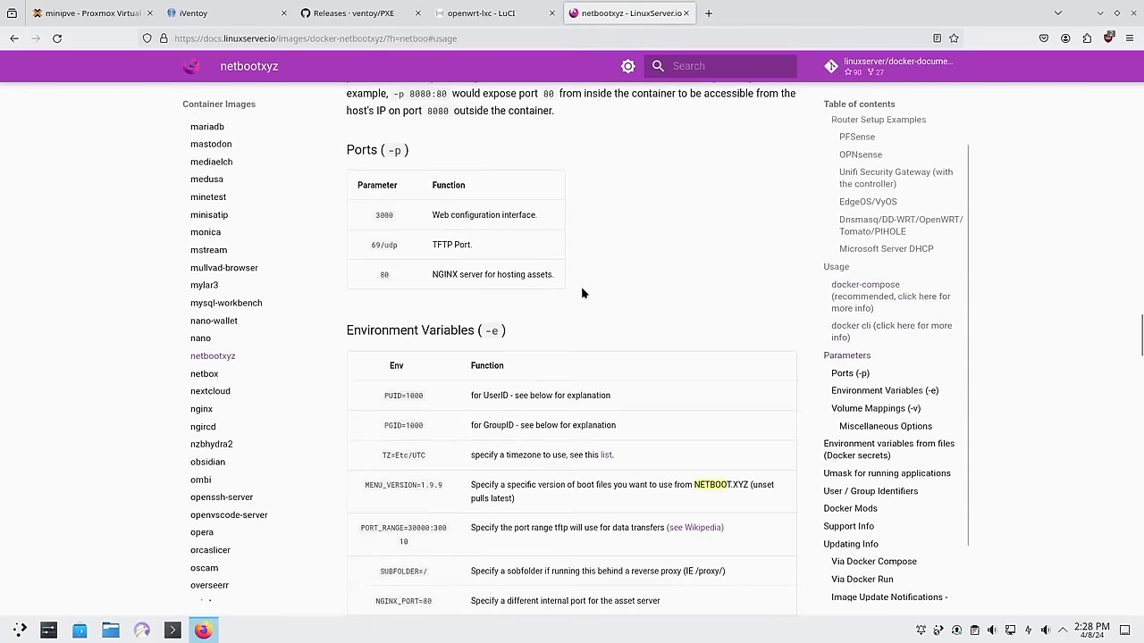
{"action": "scroll", "coordinate": [580, 294], "scroll_direction": "down", "scroll_amount": 5}
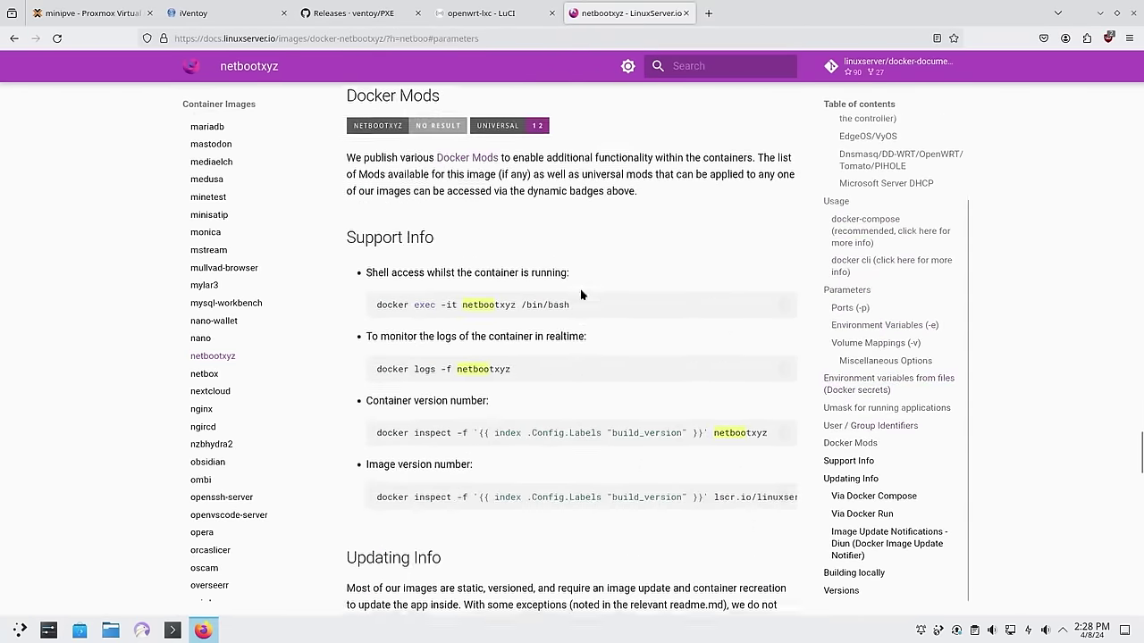
{"action": "scroll", "coordinate": [474, 224], "scroll_direction": "up", "scroll_amount": 20}
{"action": "scroll", "coordinate": [474, 224], "scroll_direction": "up", "scroll_amount": 5}
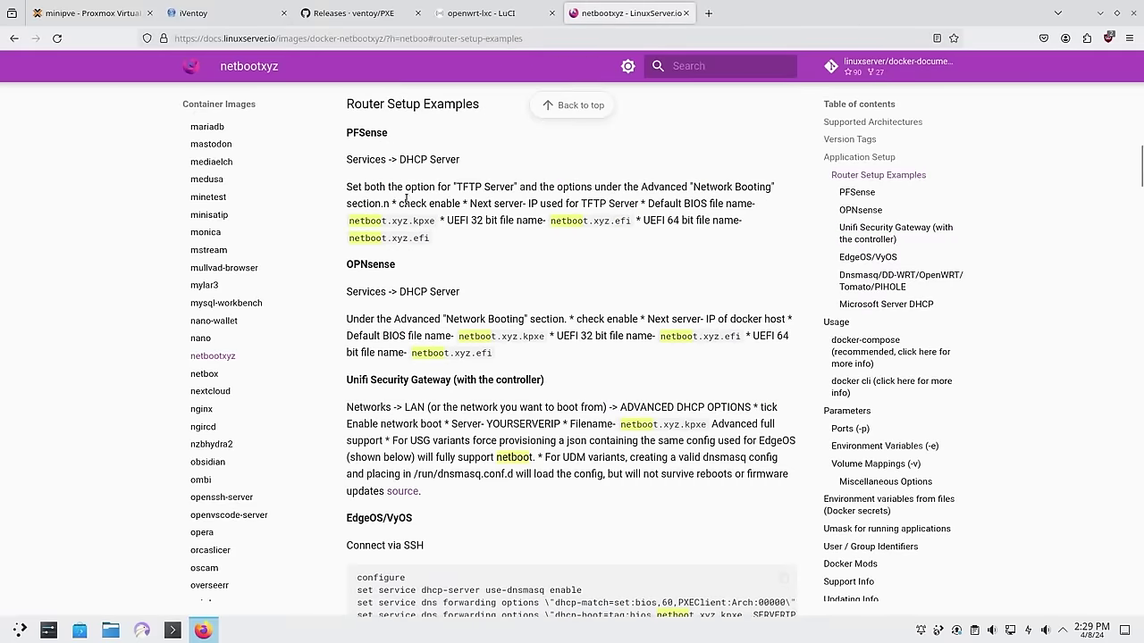
Read the PFSense TFTP notes and scroll to the Dnsmasq router example
{"action": "left_click_drag", "start_coordinate": [347, 187], "coordinate": [581, 220]}
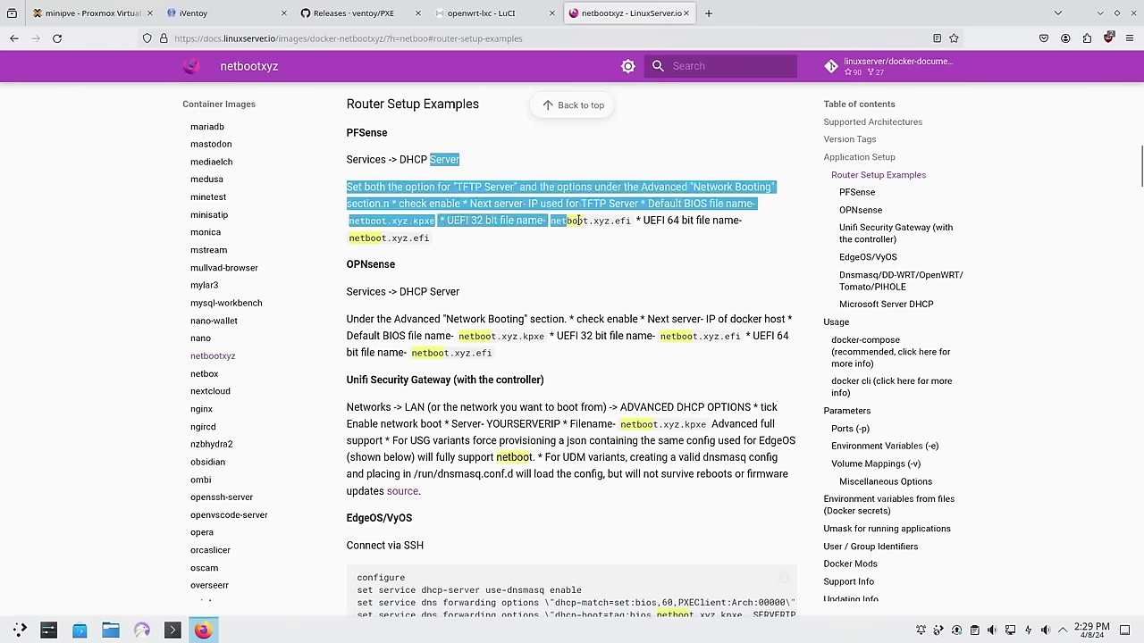
{"action": "left_click", "coordinate": [572, 220]}
{"action": "left_click_drag", "start_coordinate": [409, 295], "coordinate": [559, 350]}
{"action": "left_click", "coordinate": [559, 351]}
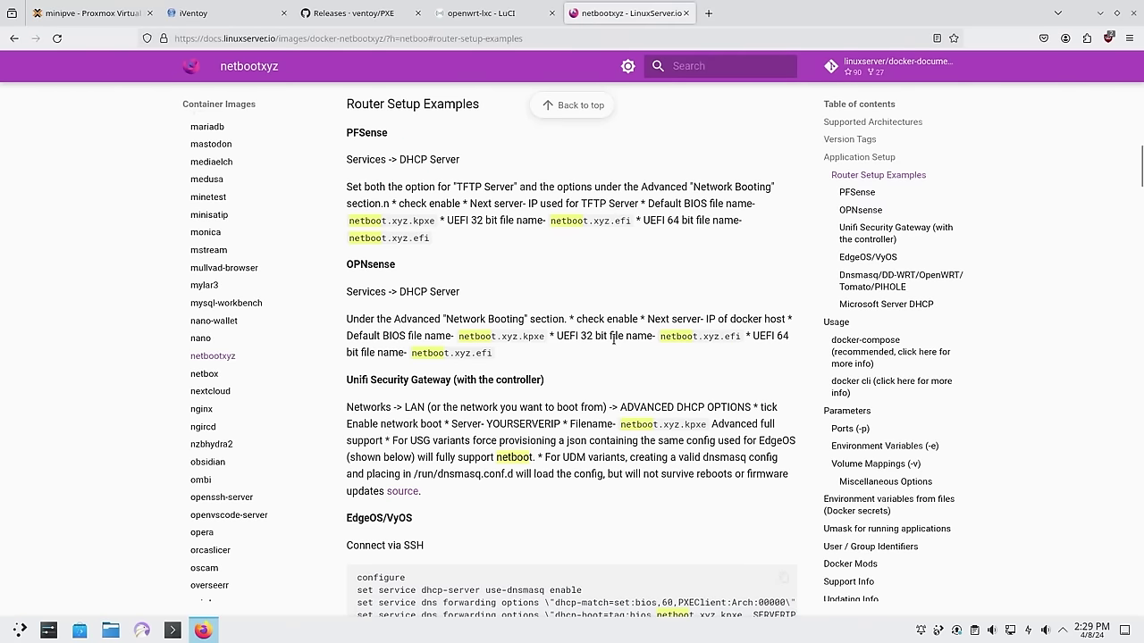
{"action": "scroll", "coordinate": [536, 402], "scroll_direction": "down", "scroll_amount": 5}
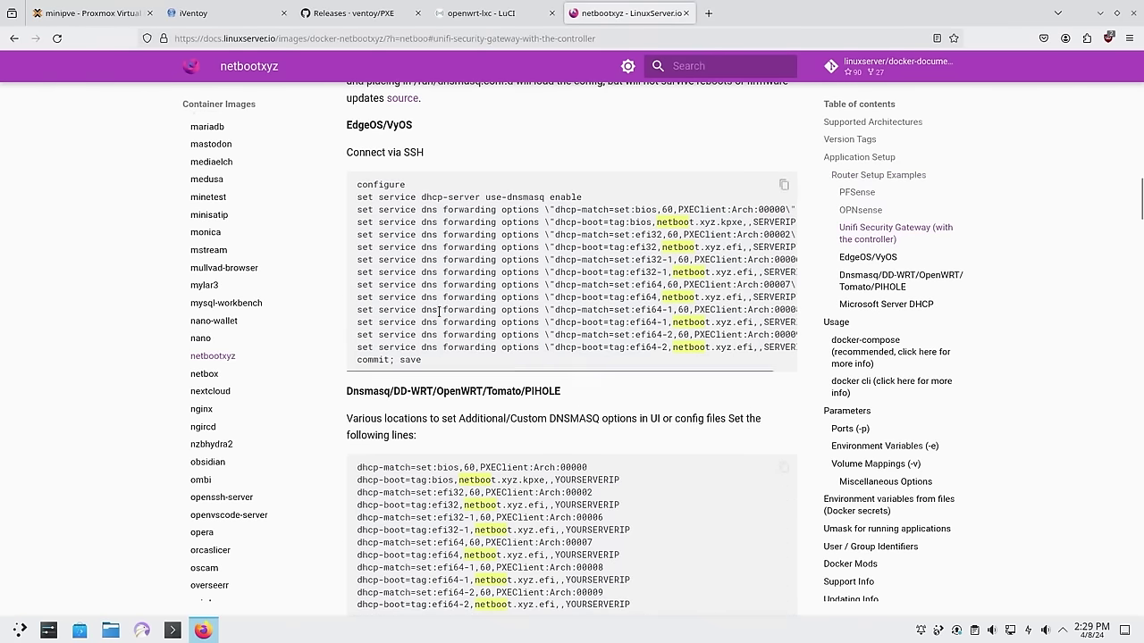
{"action": "scroll", "coordinate": [472, 414], "scroll_direction": "down", "scroll_amount": 1}
{"action": "scroll", "coordinate": [472, 414], "scroll_direction": "down", "scroll_amount": 5}
{"action": "left_click_drag", "start_coordinate": [631, 373], "coordinate": [356, 277]}
{"action": "left_click", "coordinate": [535, 307]}
Copy the two BIOS dhcp-match/dhcp-boot lines from the Dnsmasq example
{"action": "left_click_drag", "start_coordinate": [662, 378], "coordinate": [355, 265]}
{"action": "left_click_drag", "start_coordinate": [627, 242], "coordinate": [367, 231]}
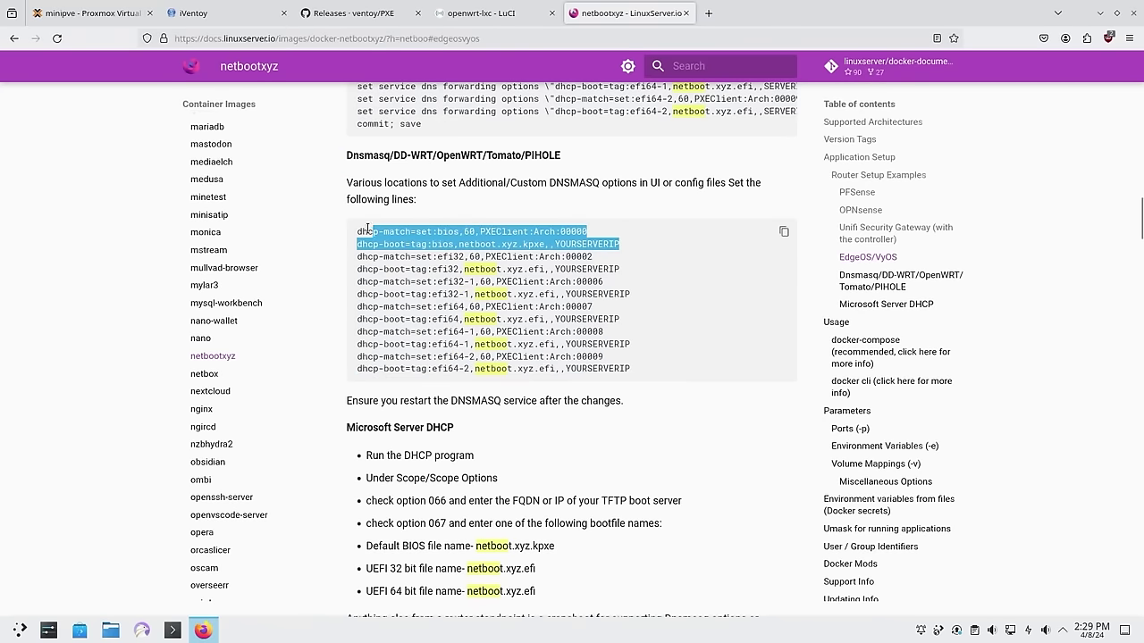
{"action": "right_click", "coordinate": [533, 243]}
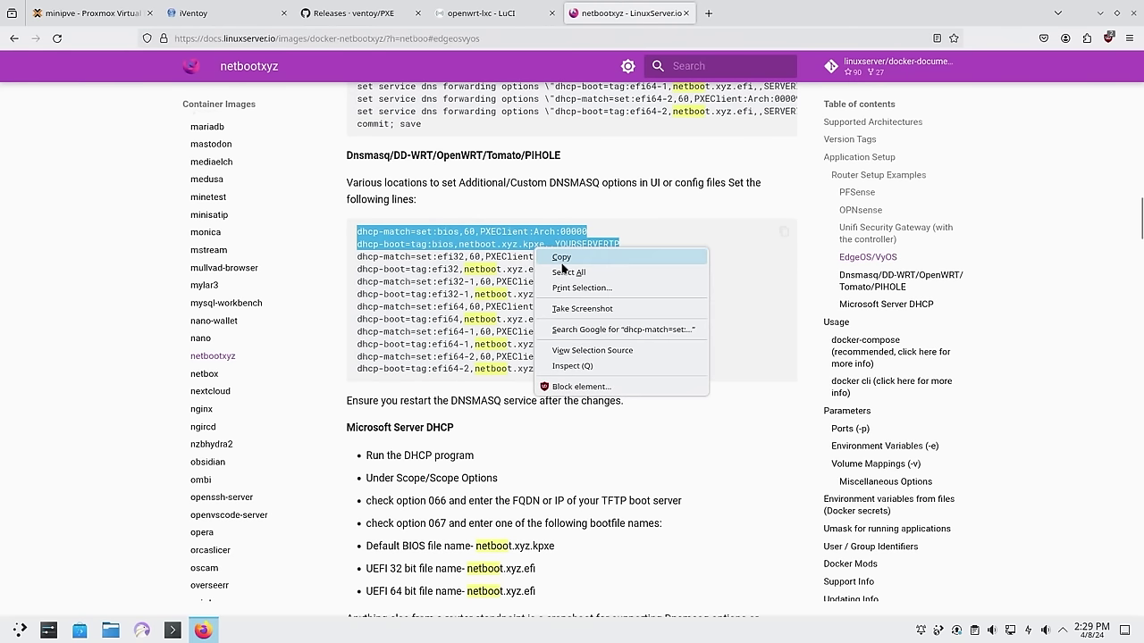
{"action": "left_click", "coordinate": [577, 249]}
{"action": "left_click", "coordinate": [620, 243]}
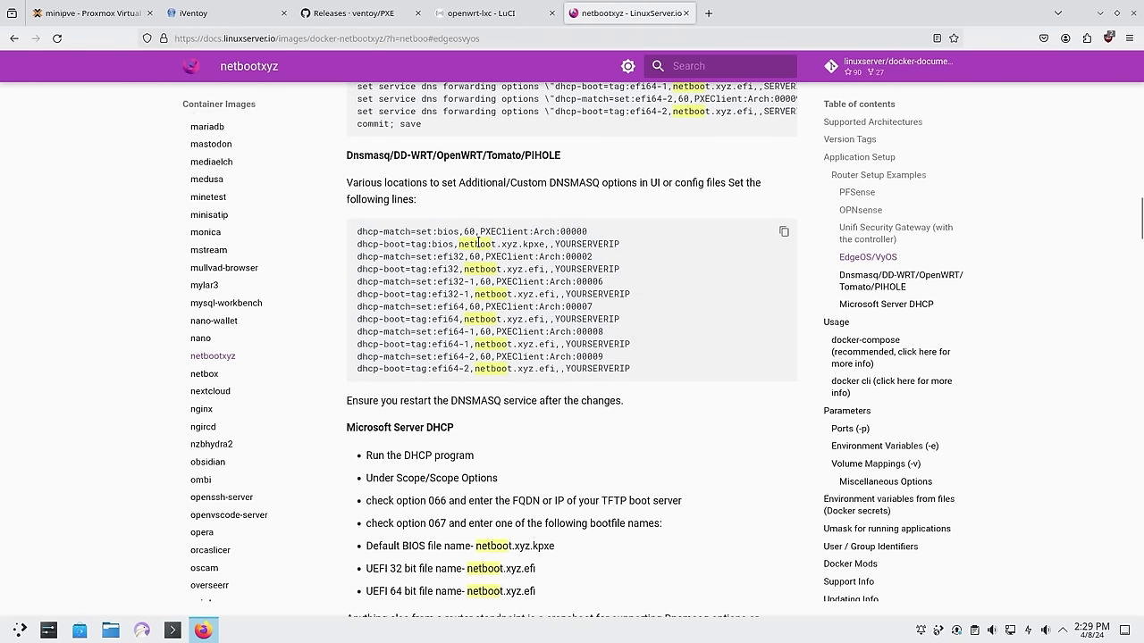
Highlight the netboot.xyz.kpxe boot file name and YOURSERVERIP in the copied line
{"action": "left_click_drag", "start_coordinate": [460, 243], "coordinate": [548, 247]}
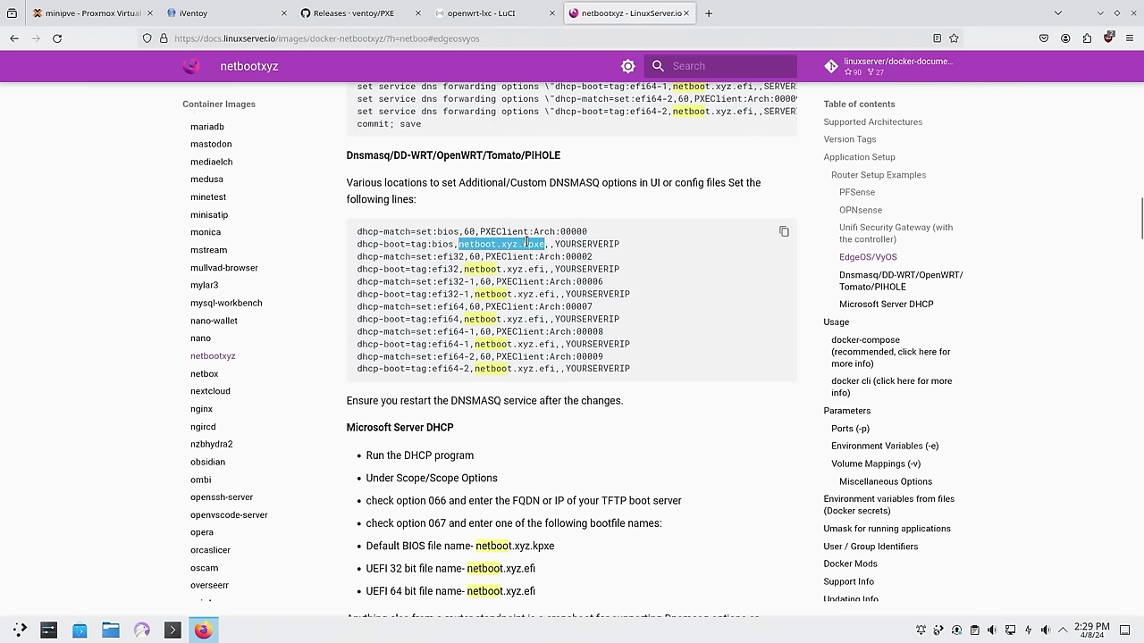
{"action": "left_click_drag", "start_coordinate": [556, 243], "coordinate": [624, 248]}
{"action": "left_click", "coordinate": [623, 248]}
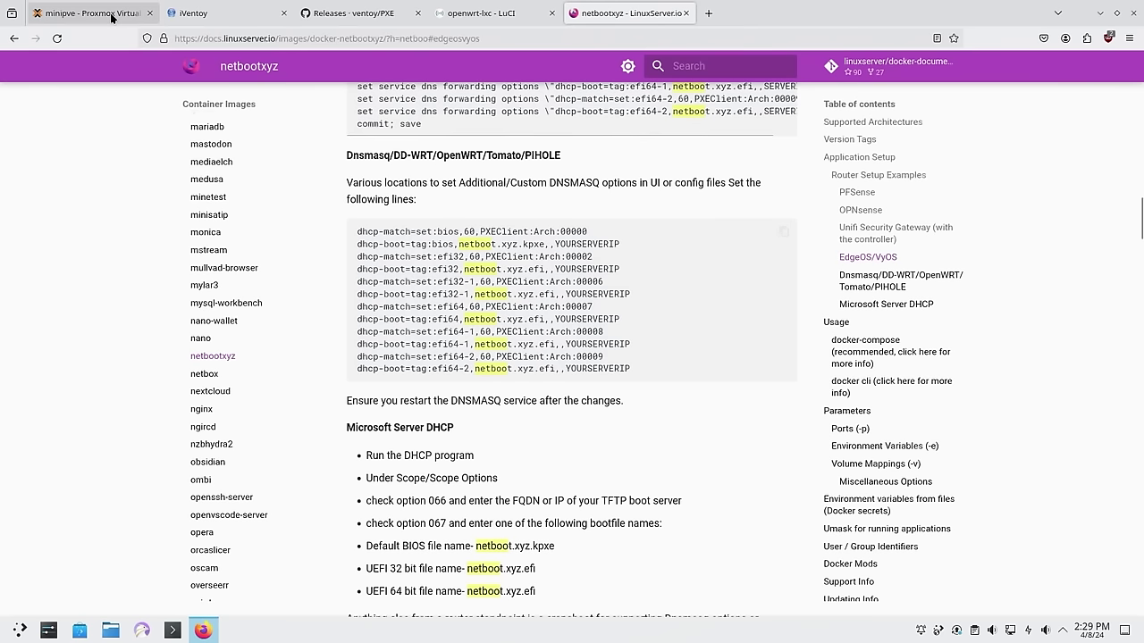
Go from the releases page to iVentoy's Document section and open the Third-part DHCP Server guide
{"action": "left_click", "coordinate": [350, 14]}
{"action": "left_click", "coordinate": [13, 38]}
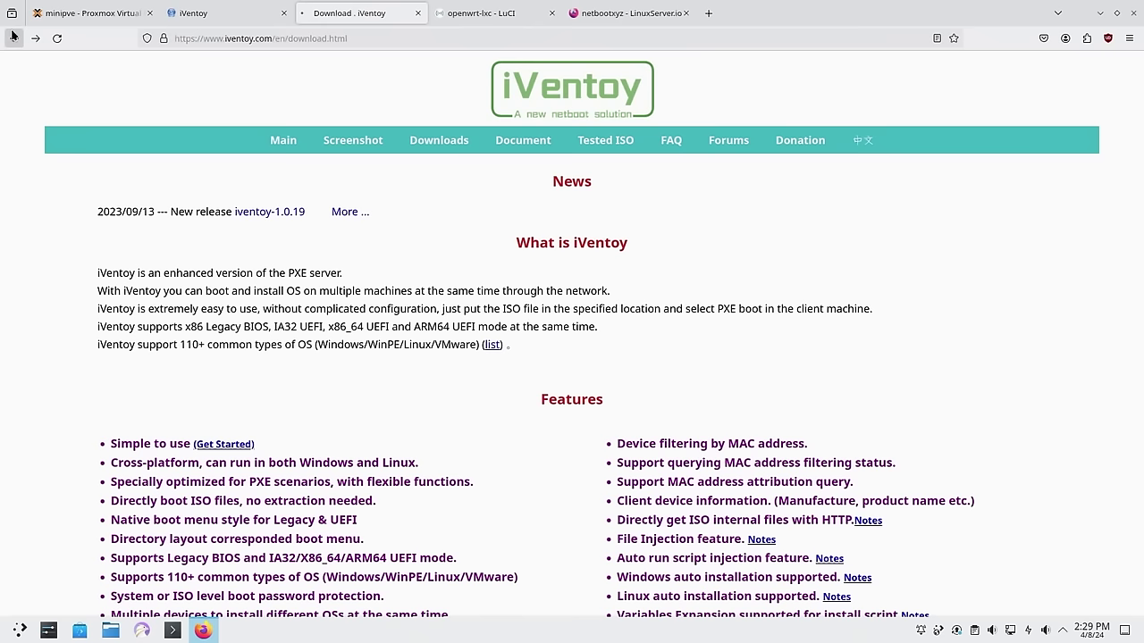
{"action": "left_click", "coordinate": [527, 145]}
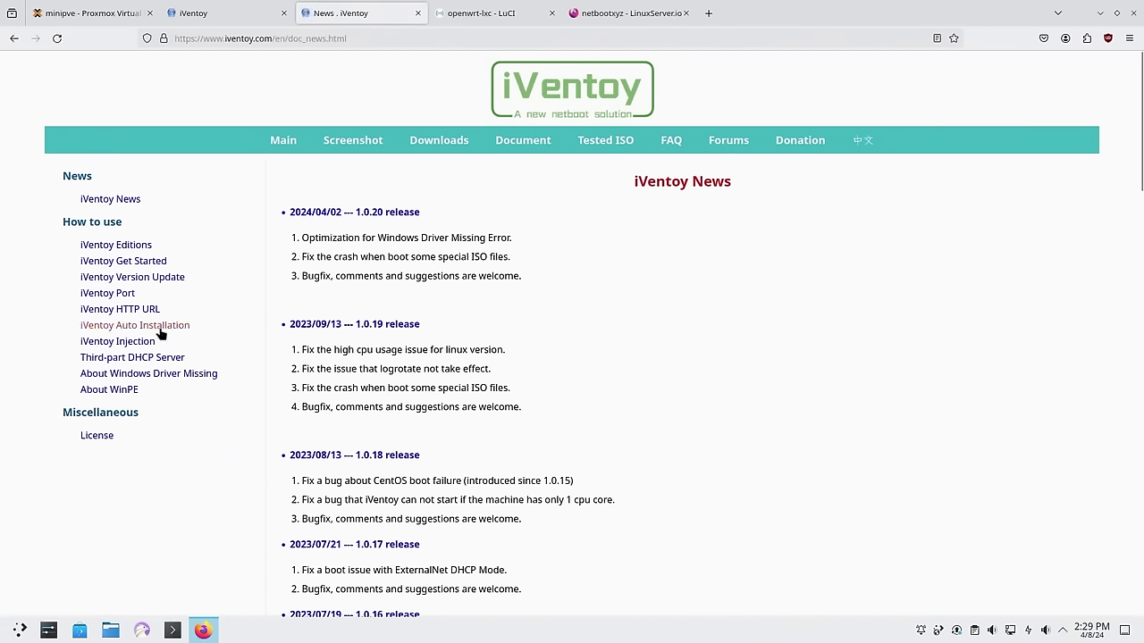
{"action": "left_click", "coordinate": [141, 357]}
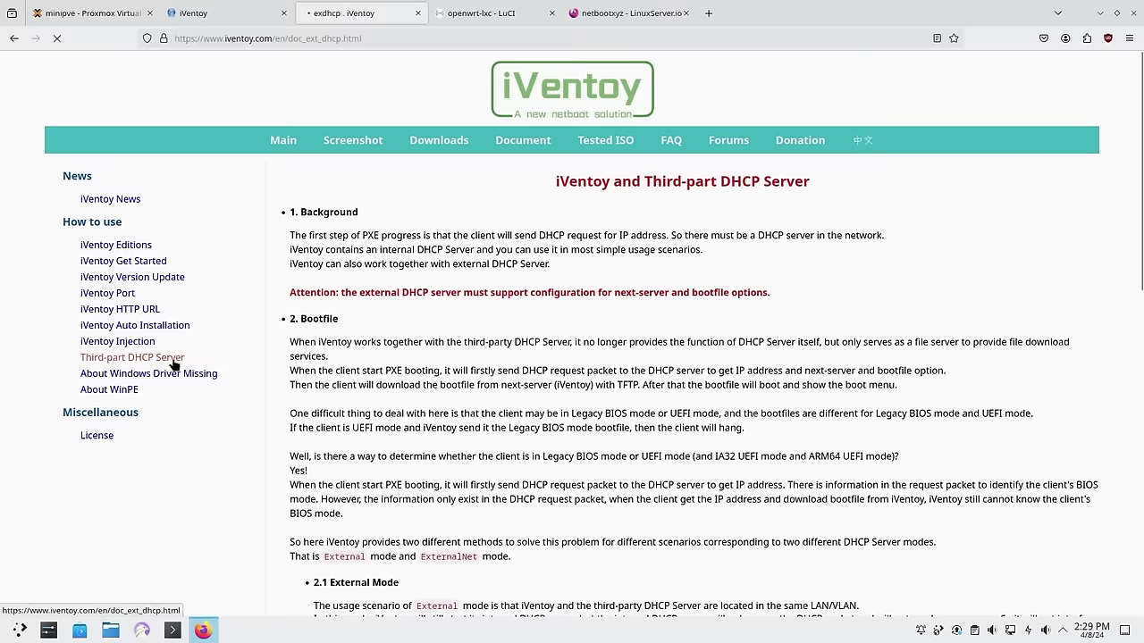
{"action": "scroll", "coordinate": [570, 374], "scroll_direction": "down", "scroll_amount": 3}
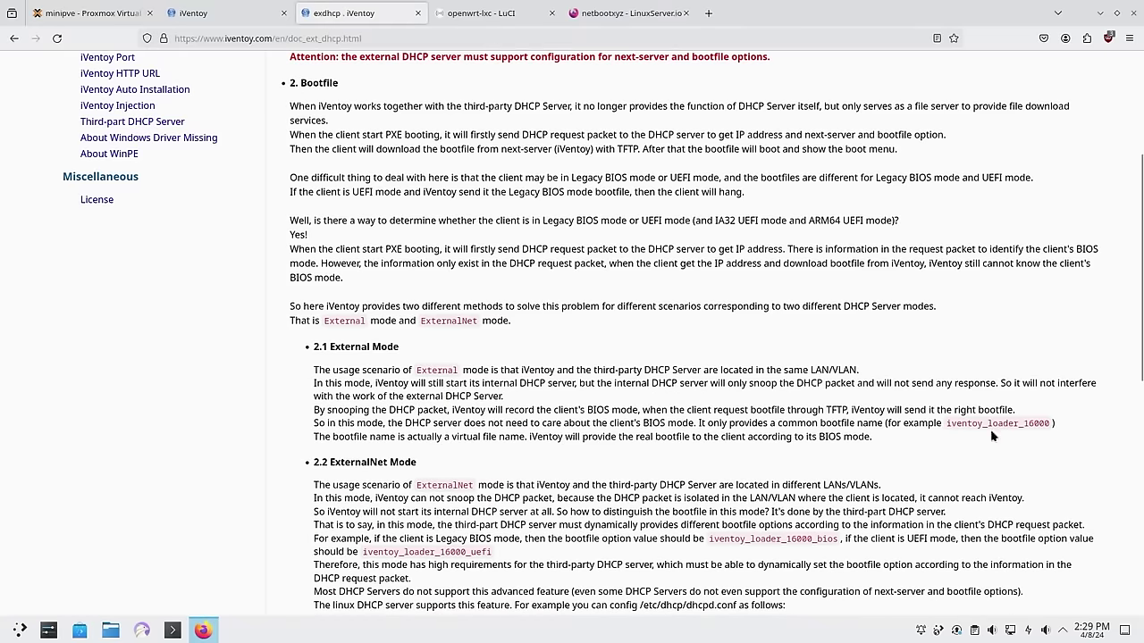
Highlight the iventoy_loader_16000 bootfile name and its 16000 port in the External Mode section
{"action": "left_click_drag", "start_coordinate": [944, 424], "coordinate": [1054, 426]}
{"action": "left_click", "coordinate": [1044, 435]}
{"action": "left_click_drag", "start_coordinate": [1051, 424], "coordinate": [947, 423]}
{"action": "left_click_drag", "start_coordinate": [1026, 424], "coordinate": [1048, 425]}
{"action": "left_click", "coordinate": [1048, 426]}
{"action": "left_click", "coordinate": [1033, 422]}
{"action": "left_click_drag", "start_coordinate": [1045, 423], "coordinate": [959, 426]}
{"action": "left_click", "coordinate": [940, 410]}
In openwrt-lxc's dnsmasq.conf, change the dhcp-boot server address ending from 171 to 198
{"action": "left_click", "coordinate": [90, 12]}
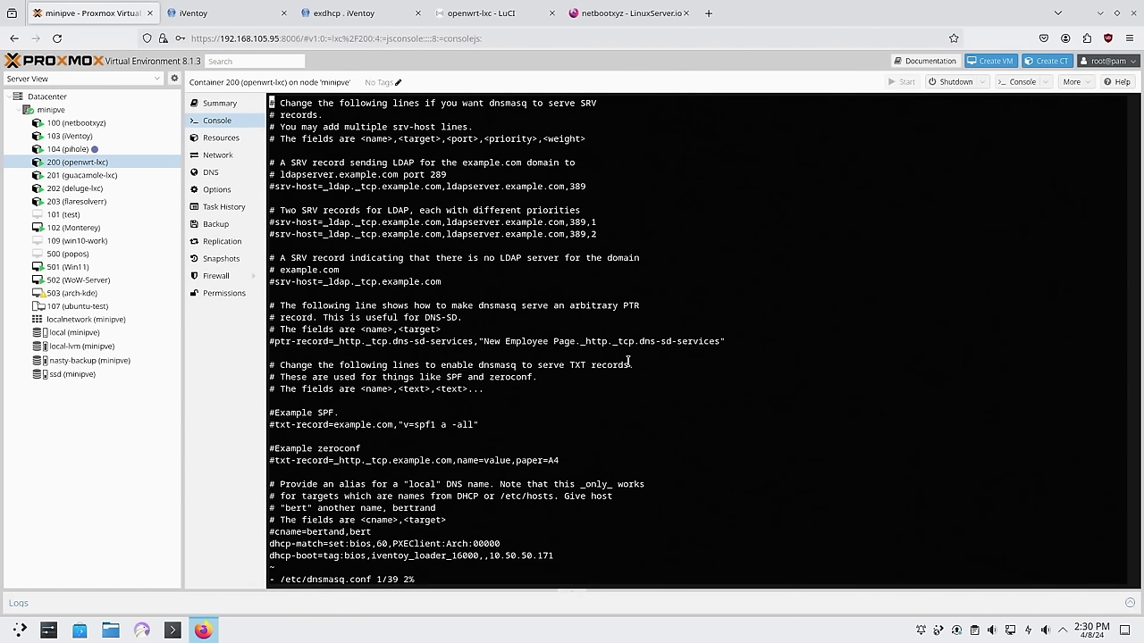
{"action": "key", "text": "Down"}
{"action": "key", "text": "Down"}
{"action": "key", "text": "Down"}
{"action": "key", "text": "Down"}
{"action": "key", "text": "Down"}
{"action": "key", "text": "Down"}
{"action": "key", "text": "Down"}
{"action": "key", "text": "Down"}
{"action": "key", "text": "Down"}
{"action": "key", "text": "Down"}
{"action": "key", "text": "Down"}
{"action": "key", "text": "Down"}
{"action": "key", "text": "Down"}
{"action": "key", "text": "Down"}
{"action": "key", "text": "Down"}
{"action": "key", "text": "Down"}
{"action": "key", "text": "Down"}
{"action": "key", "text": "Down"}
{"action": "key", "text": "Down"}
{"action": "key", "text": "Down"}
{"action": "key", "text": "Down"}
{"action": "key", "text": "Down"}
{"action": "key", "text": "Down"}
{"action": "key", "text": "Down"}
{"action": "key", "text": "Down"}
{"action": "key", "text": "Down"}
{"action": "key", "text": "Down"}
{"action": "key", "text": "Right"}
{"action": "key", "text": "Right"}
{"action": "key", "text": "Right"}
{"action": "key", "text": "Right"}
{"action": "key", "text": "Right"}
{"action": "key", "text": "Right"}
{"action": "key", "text": "Right"}
{"action": "key", "text": "Right"}
{"action": "key", "text": "Right"}
{"action": "key", "text": "Right"}
{"action": "key", "text": "Right"}
{"action": "key", "text": "Right"}
{"action": "key", "text": "Right"}
{"action": "key", "text": "Right"}
{"action": "key", "text": "Right"}
{"action": "key", "text": "Right"}
{"action": "key", "text": "Right"}
{"action": "key", "text": "Right"}
{"action": "key", "text": "Right"}
{"action": "key", "text": "Right"}
{"action": "key", "text": "Left"}
{"action": "key", "text": "Left"}
{"action": "key", "text": "Right"}
{"action": "key", "text": "Right"}
{"action": "key", "text": "Right"}
{"action": "key", "text": "Right"}
{"action": "key", "text": "Right"}
{"action": "key", "text": "Right"}
{"action": "key", "text": "Right"}
{"action": "key", "text": "Right"}
{"action": "key", "text": "Right"}
{"action": "key", "text": "Right"}
{"action": "key", "text": "Right"}
{"action": "key", "text": "Right"}
{"action": "key", "text": "Right"}
{"action": "key", "text": "Right"}
{"action": "key", "text": "Right"}
{"action": "key", "text": "Right"}
{"action": "key", "text": "Right"}
{"action": "key", "text": "Right"}
{"action": "key", "text": "Right"}
{"action": "key", "text": "Right"}
{"action": "key", "text": "Left"}
{"action": "key", "text": "Left"}
{"action": "key", "text": "Left"}
{"action": "key", "text": "Left"}
{"action": "key", "text": "Left"}
{"action": "key", "text": "Left"}
{"action": "key", "text": "Left"}
{"action": "key", "text": "Left"}
{"action": "key", "text": "Left"}
{"action": "key", "text": "Left"}
{"action": "key", "text": "Left"}
{"action": "key", "text": "Left"}
{"action": "key", "text": "Left"}
{"action": "key", "text": "Left"}
{"action": "key", "text": "Left"}
{"action": "key", "text": "Left"}
{"action": "key", "text": "Left"}
{"action": "key", "text": "Left"}
{"action": "key", "text": "Right"}
{"action": "key", "text": "Right"}
{"action": "key", "text": "Right"}
{"action": "key", "text": "Right"}
{"action": "key", "text": "Right"}
{"action": "key", "text": "Right"}
{"action": "key", "text": "Right"}
{"action": "key", "text": "Right"}
{"action": "key", "text": "Right"}
{"action": "key", "text": "Right"}
{"action": "key", "text": "Right"}
{"action": "key", "text": "Right"}
{"action": "key", "text": "Right"}
{"action": "key", "text": "Right"}
{"action": "key", "text": "Right"}
{"action": "key", "text": "Right"}
{"action": "key", "text": "Right"}
{"action": "key", "text": "Right"}
{"action": "key", "text": "Right"}
{"action": "key", "text": "Right"}
{"action": "key", "text": "Right"}
{"action": "key", "text": "Right"}
{"action": "key", "text": "Right"}
{"action": "key", "text": "Right"}
{"action": "key", "text": "Right"}
{"action": "key", "text": "Right"}
{"action": "key", "text": "Right"}
{"action": "key", "text": "Right"}
{"action": "key", "text": "Right"}
{"action": "key", "text": "Right"}
{"action": "key", "text": "Right"}
{"action": "key", "text": "Right"}
{"action": "key", "text": "BackSpace"}
{"action": "key", "text": "BackSpace"}
{"action": "key", "text": "BackSpace"}
{"action": "type", "text": "198"}
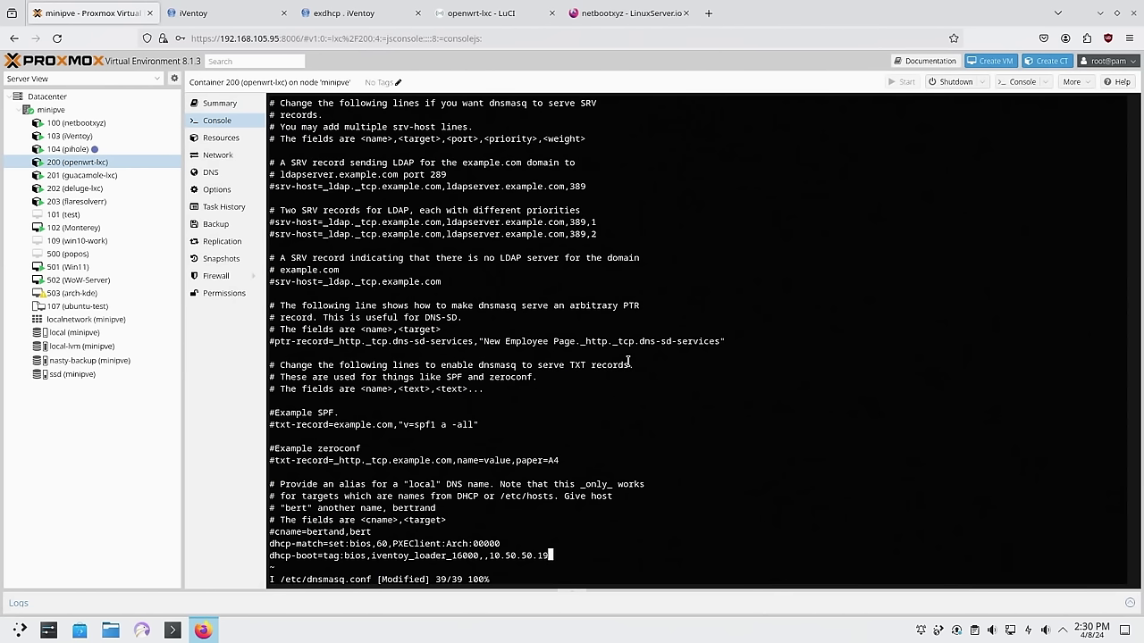
{"action": "key", "text": "Left"}
{"action": "key", "text": "Left"}
{"action": "key", "text": "Left"}
{"action": "key", "text": "Left"}
{"action": "key", "text": "Left"}
{"action": "key", "text": "Left"}
{"action": "key", "text": "Left"}
{"action": "key", "text": "Left"}
{"action": "key", "text": "Left"}
{"action": "key", "text": "Left"}
{"action": "key", "text": "Left"}
{"action": "key", "text": "Left"}
{"action": "key", "text": "Left"}
{"action": "key", "text": "Left"}
{"action": "key", "text": "Left"}
{"action": "key", "text": "Left"}
{"action": "key", "text": "Left"}
{"action": "key", "text": "Left"}
{"action": "key", "text": "Left"}
{"action": "key", "text": "Left"}
{"action": "key", "text": "Right"}
{"action": "key", "text": "Right"}
{"action": "key", "text": "Right"}
{"action": "key", "text": "Right"}
{"action": "key", "text": "Right"}
{"action": "key", "text": "Right"}
{"action": "key", "text": "Right"}
{"action": "key", "text": "Right"}
{"action": "key", "text": "Right"}
{"action": "key", "text": "Right"}
{"action": "key", "text": "Right"}
Save dnsmasq.conf with :wq and reboot the openwrt container
{"action": "key", "text": "Escape"}
{"action": "type", "text": ":wq"}
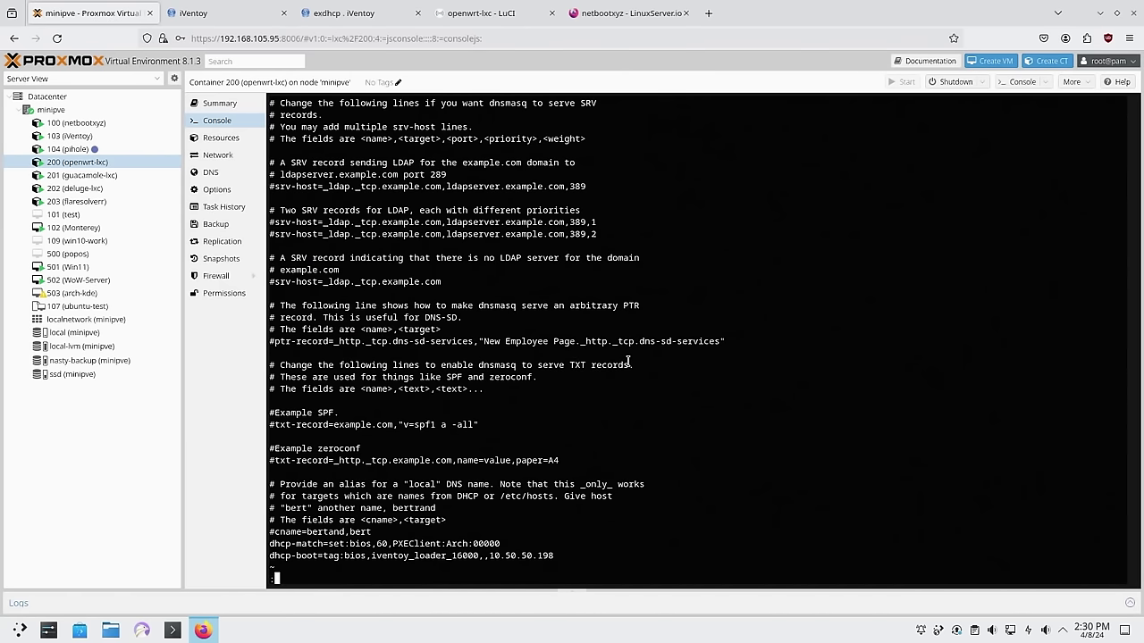
{"action": "key", "text": "Return"}
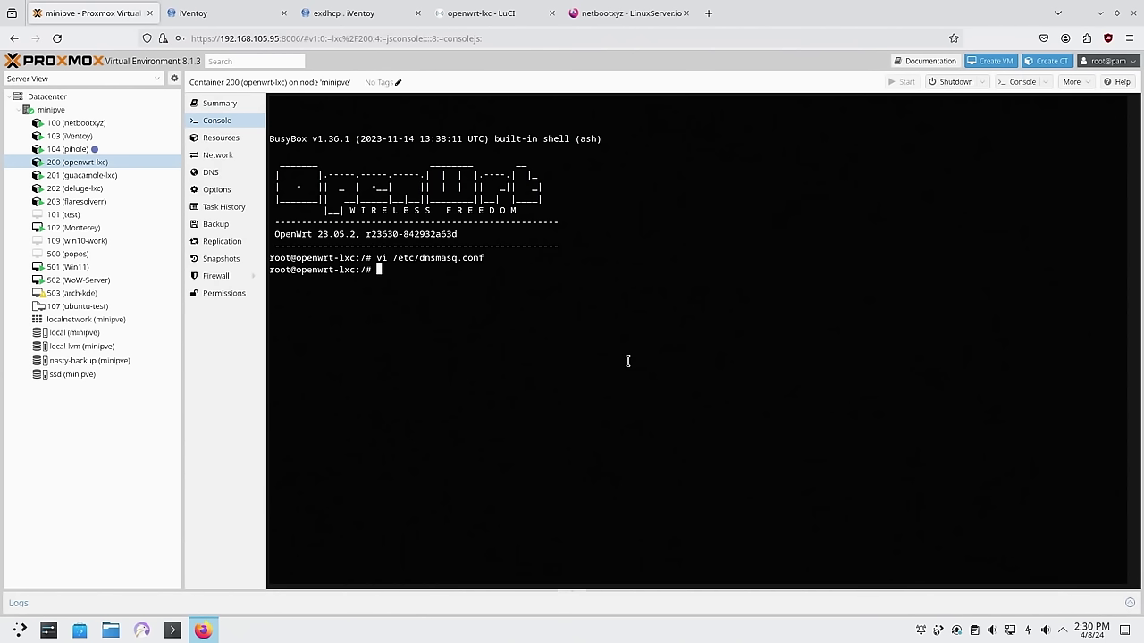
{"action": "type", "text": "reboot"}
{"action": "key", "text": "Return"}
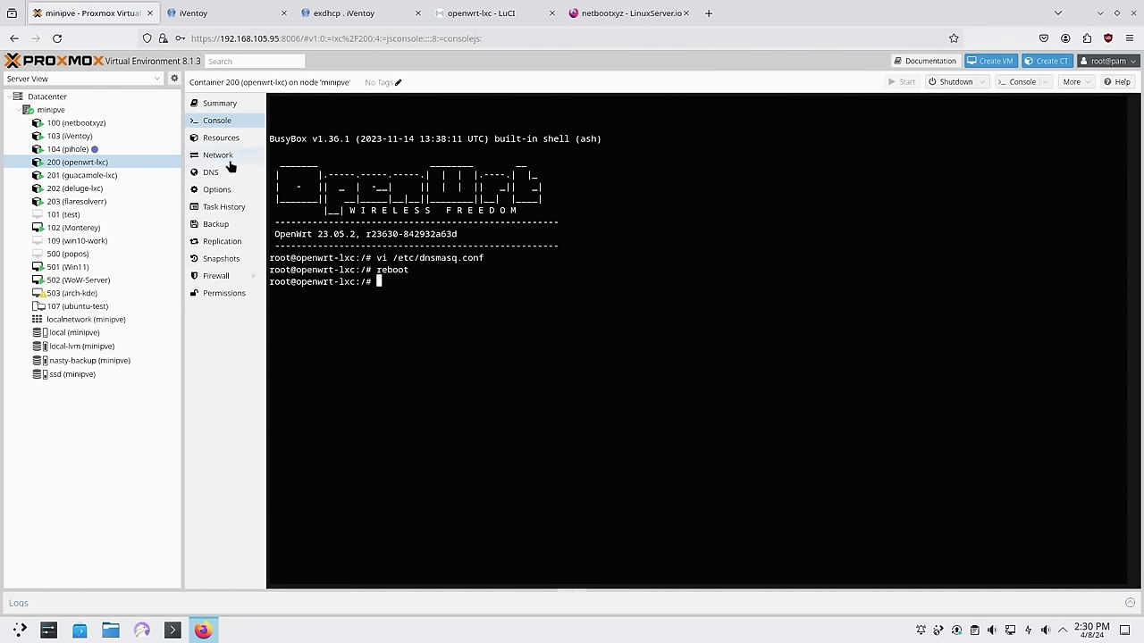
{"action": "left_click", "coordinate": [79, 139]}
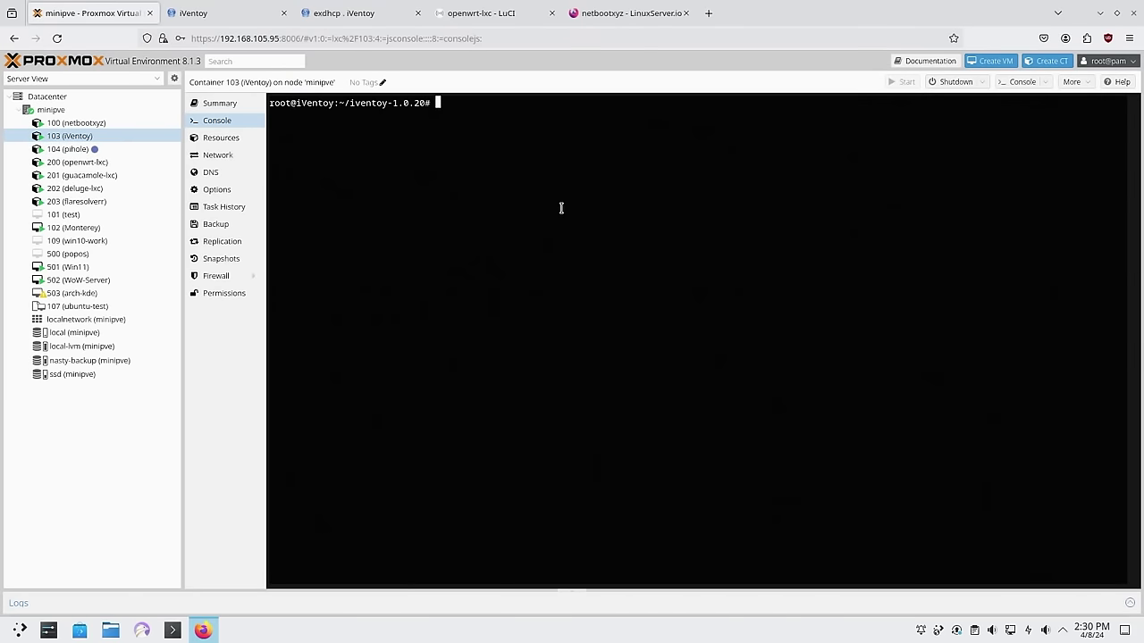
List the iventoy-1.0.20 directory, enter its empty iso folder, and start a web search for 'debian'
{"action": "type", "text": "ls"}
{"action": "key", "text": "Return"}
{"action": "type", "text": "cd iso"}
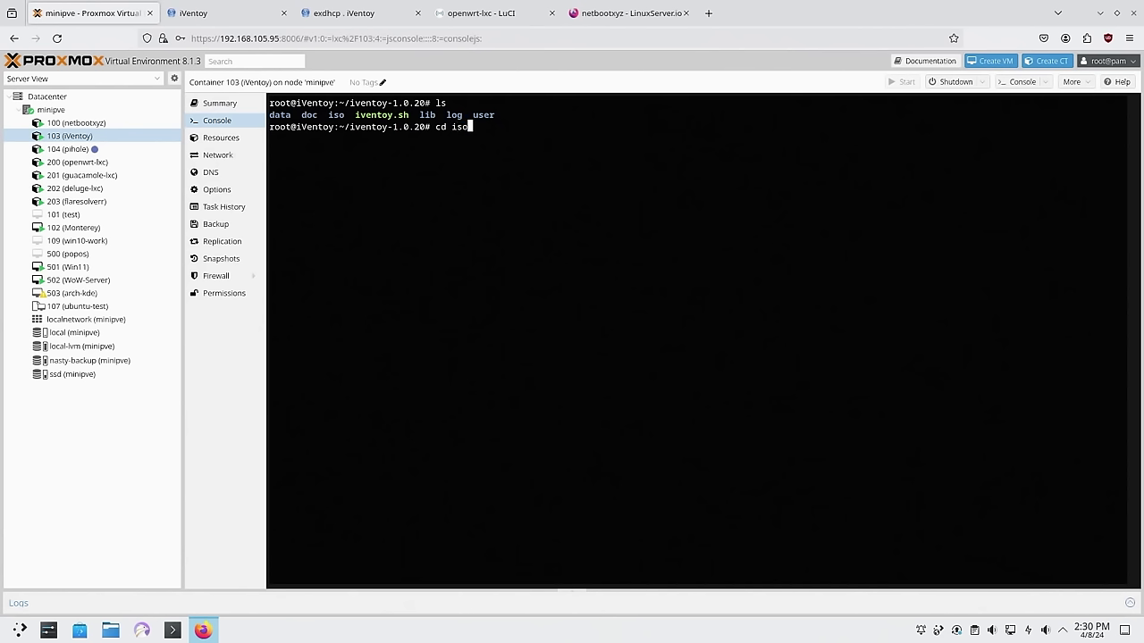
{"action": "key", "text": "Return"}
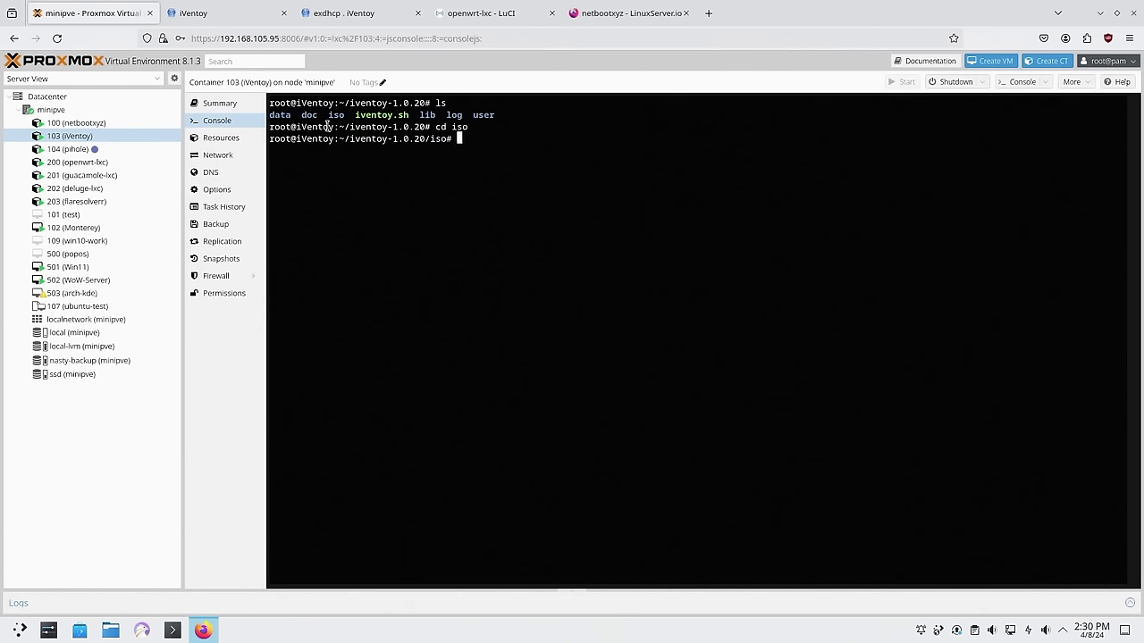
{"action": "left_click", "coordinate": [705, 9]}
{"action": "type", "text": "debian"}
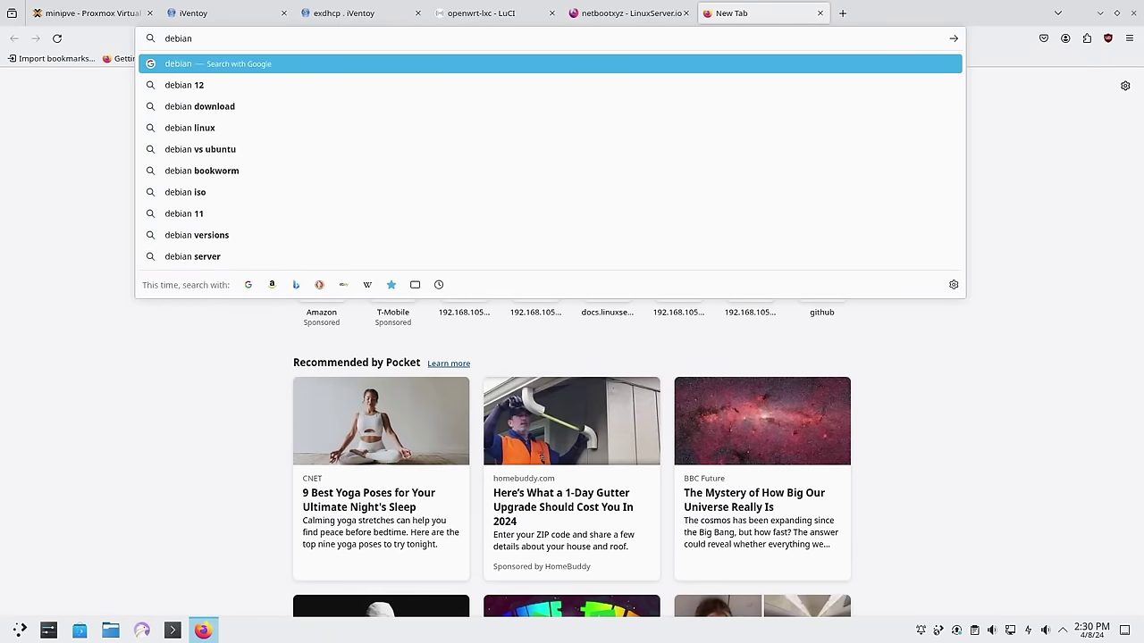
Copy the debian-12.5.0-amd64-netinst.iso link address from Debian's download page, cancelling the browser download
{"action": "key", "text": "Return"}
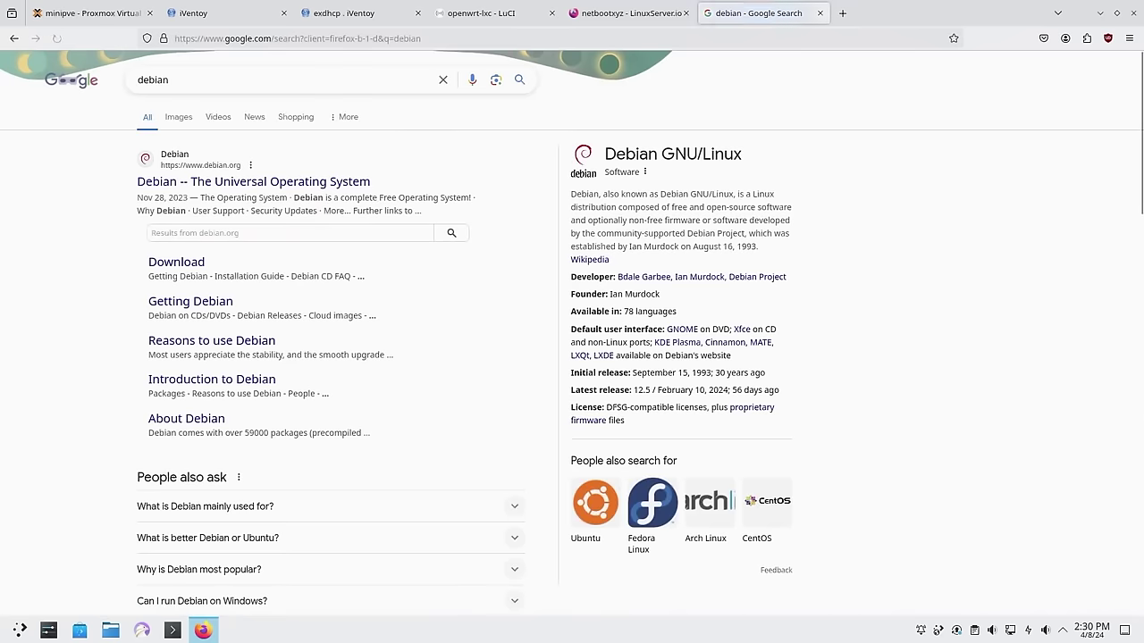
{"action": "left_click", "coordinate": [184, 263]}
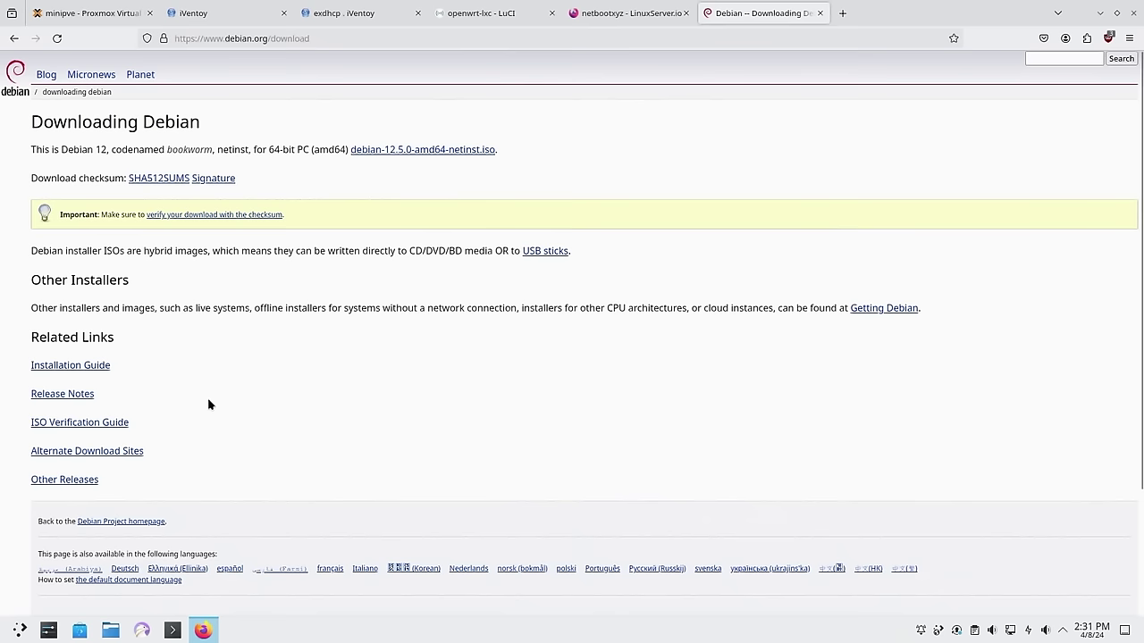
{"action": "left_click", "coordinate": [370, 153]}
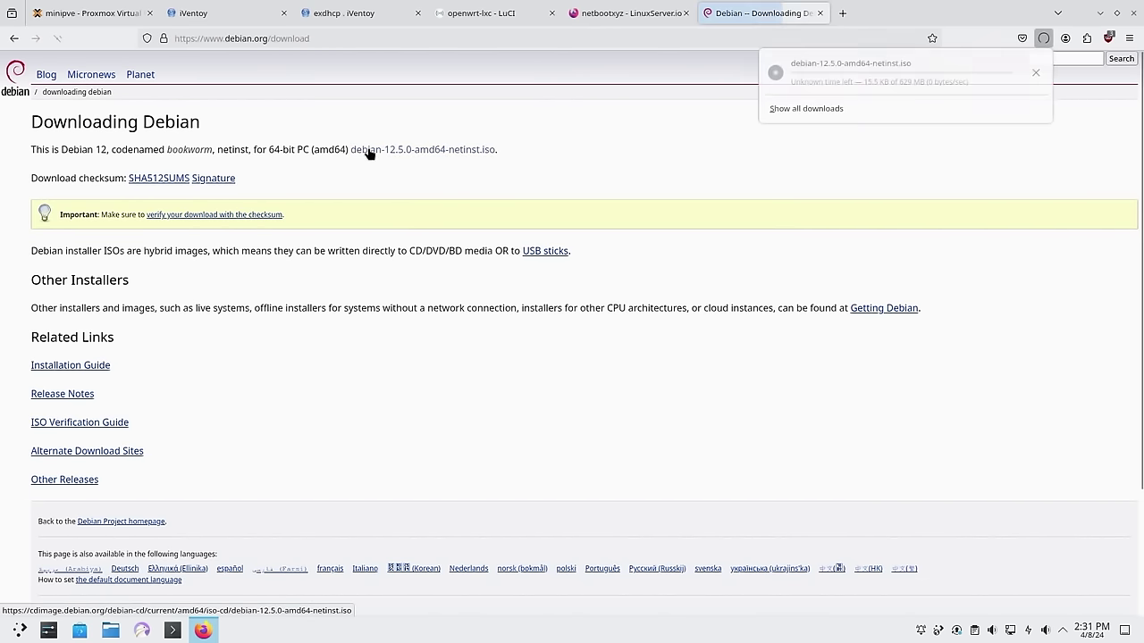
{"action": "left_click", "coordinate": [1037, 71]}
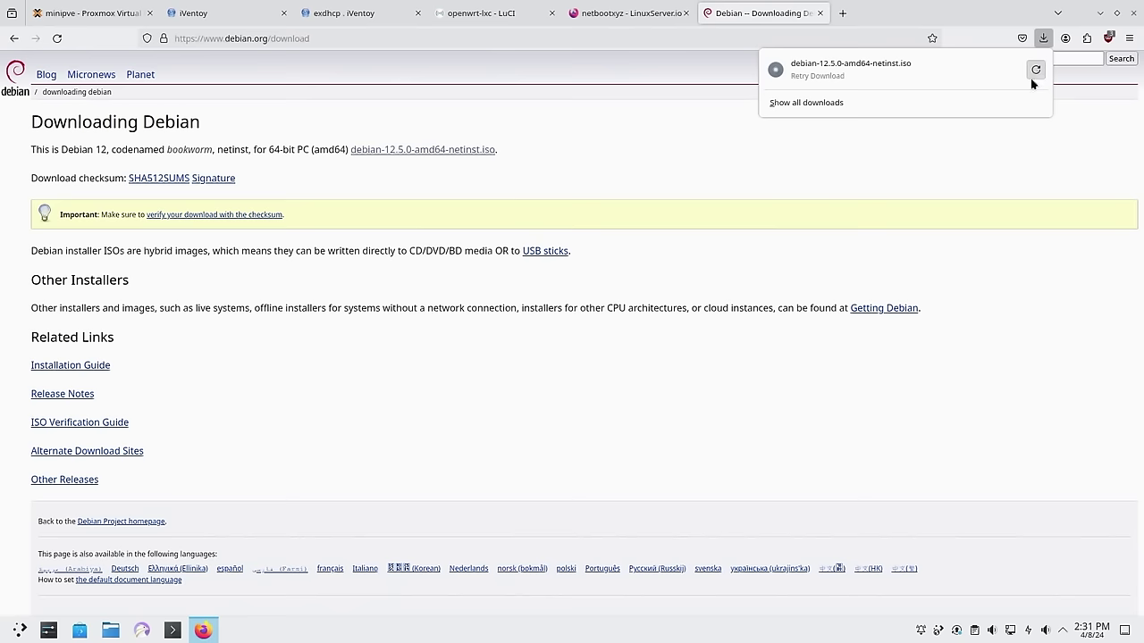
{"action": "right_click", "coordinate": [461, 152]}
{"action": "left_click", "coordinate": [505, 261]}
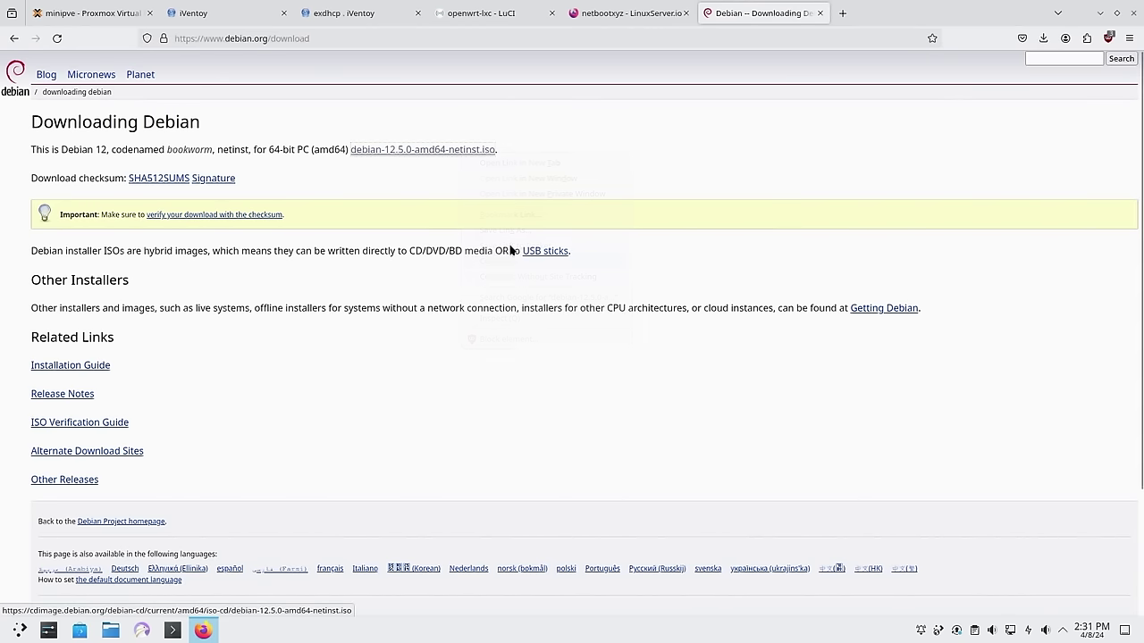
{"action": "left_click", "coordinate": [91, 18]}
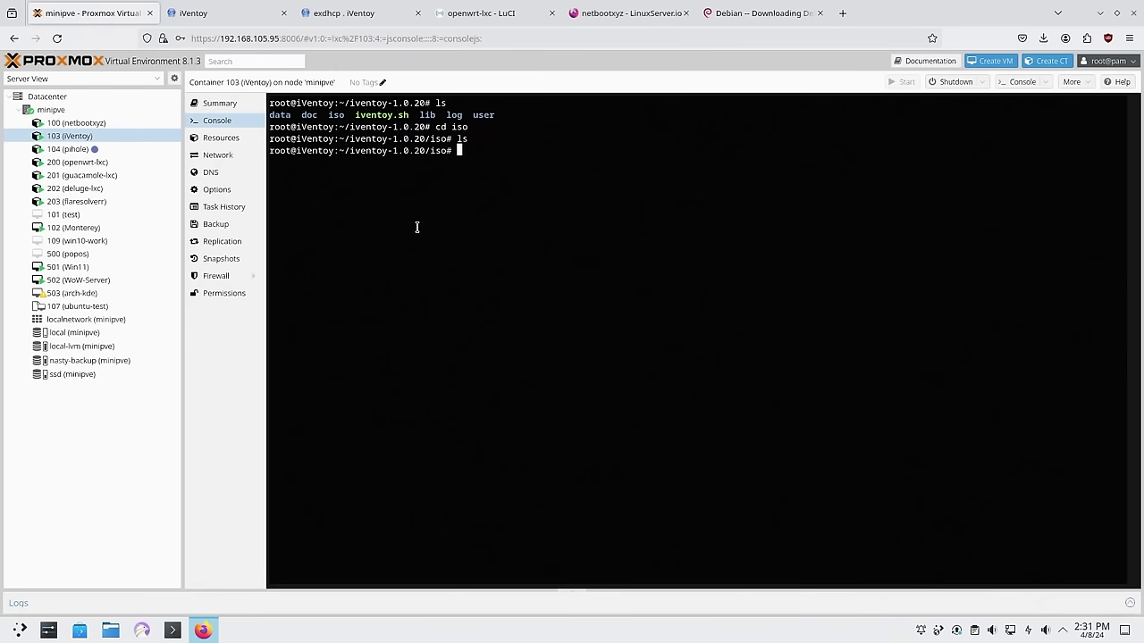
Download the Debian 12.5.0 netinst ISO into the container's iso folder using wget with the pasted URL
{"action": "type", "text": "wget"}
{"action": "key", "text": "ctrl+shift+v"}
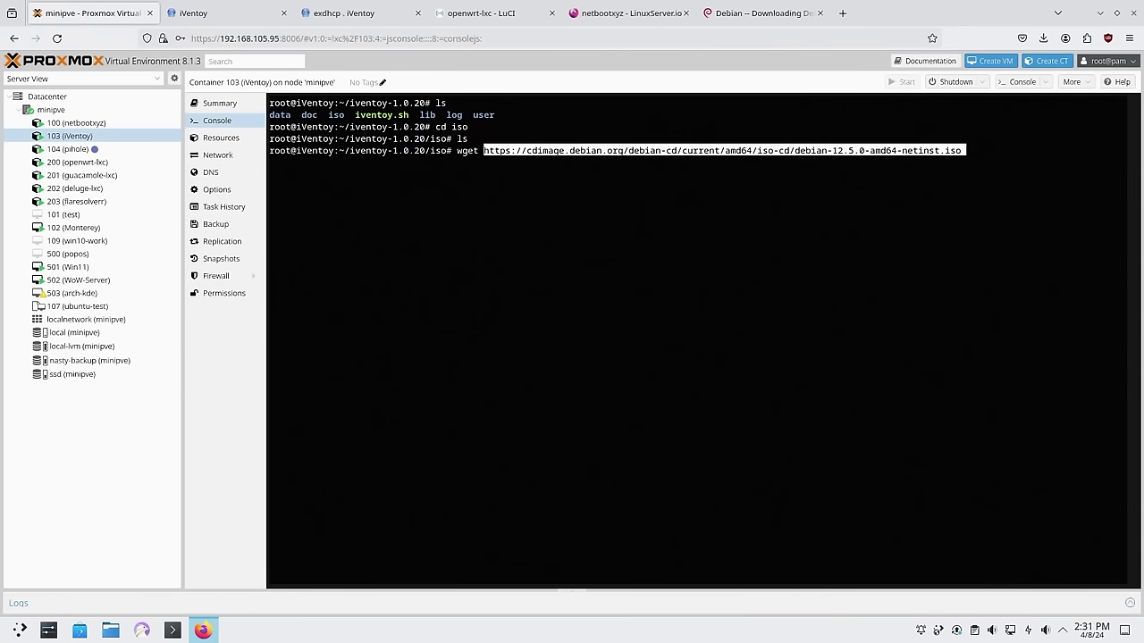
{"action": "key", "text": "Return"}
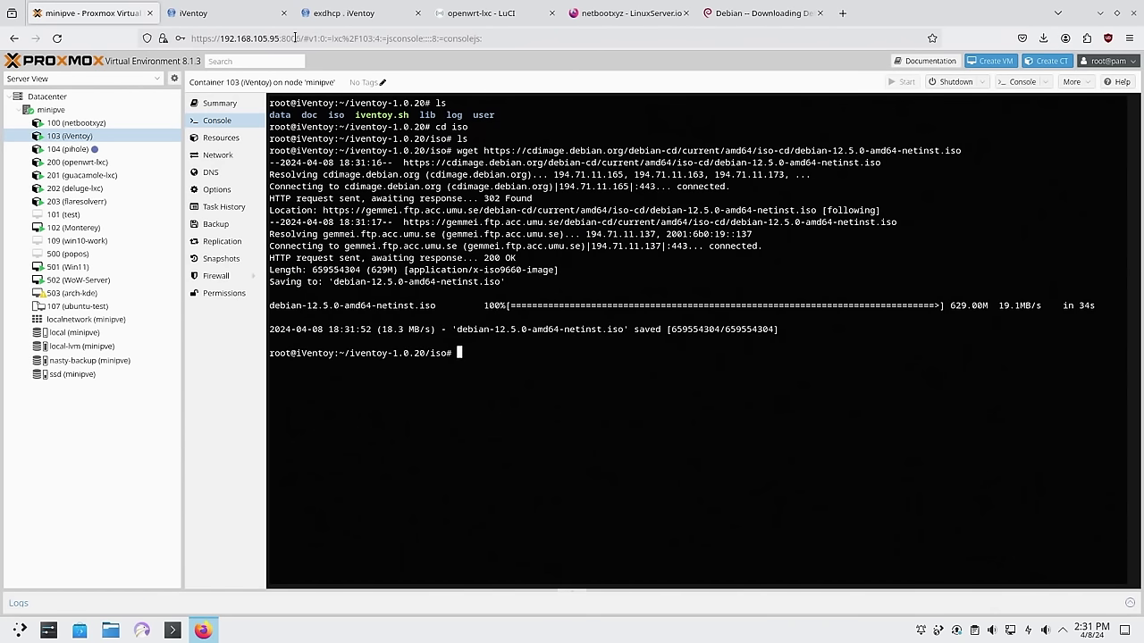
{"action": "left_click", "coordinate": [240, 17]}
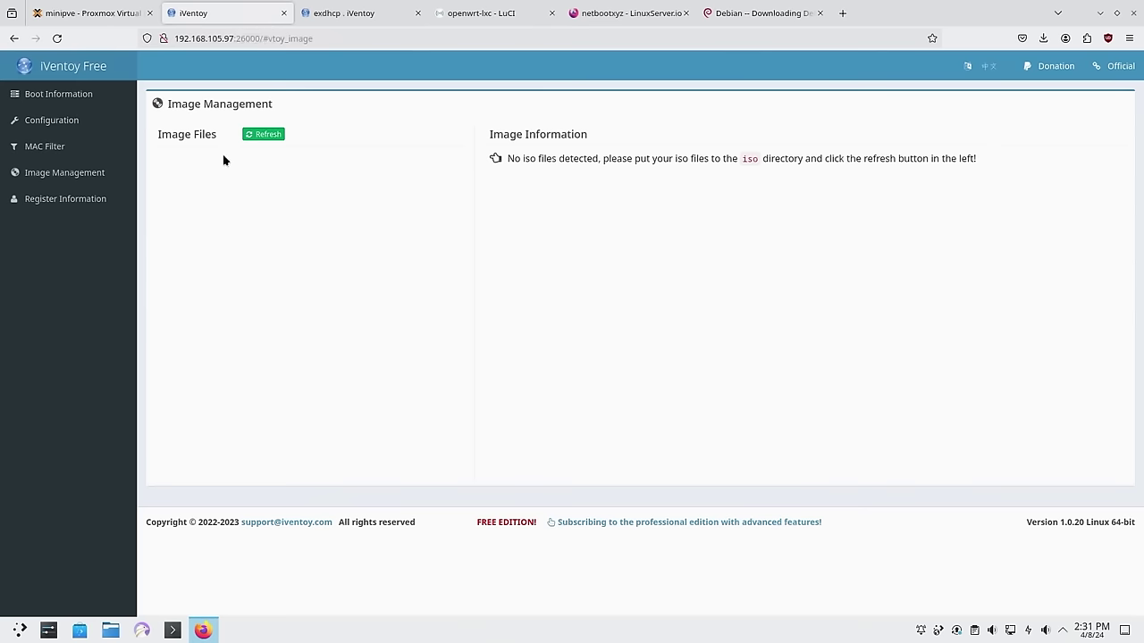
Refresh Image Management to detect debian-12.5.0-amd64-netinst.iso, then start the iVentoy server from Boot Information
{"action": "left_click", "coordinate": [272, 137]}
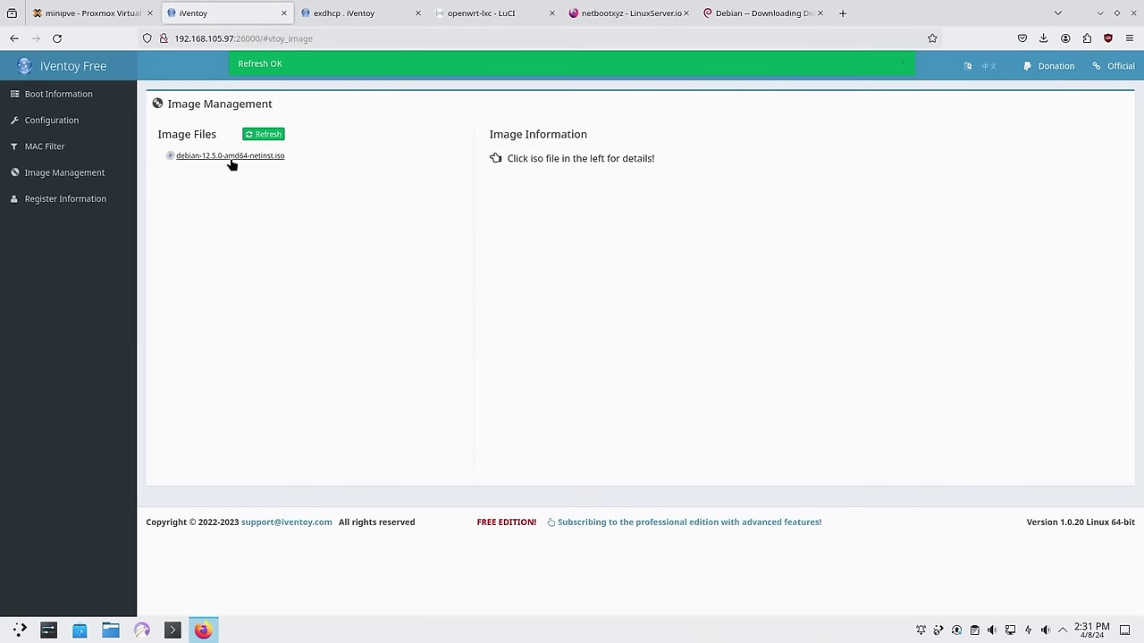
{"action": "left_click", "coordinate": [77, 105]}
{"action": "left_click", "coordinate": [973, 171]}
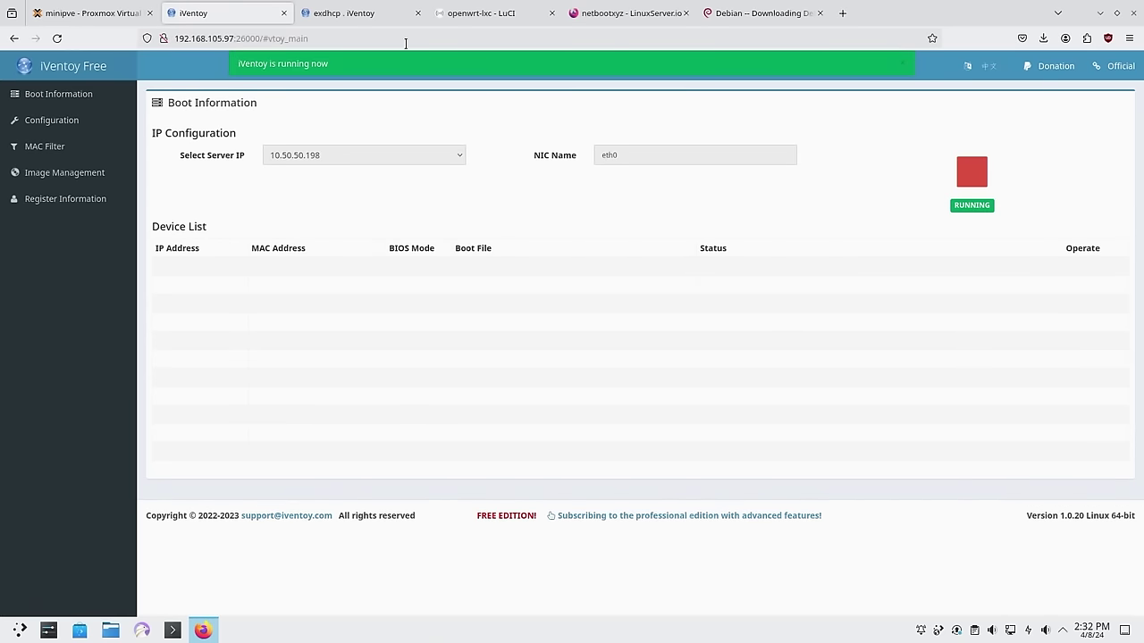
Run netstat -plant in the iVentoy container to confirm ports 16000 and 10809, then select VM 101
{"action": "left_click", "coordinate": [105, 13]}
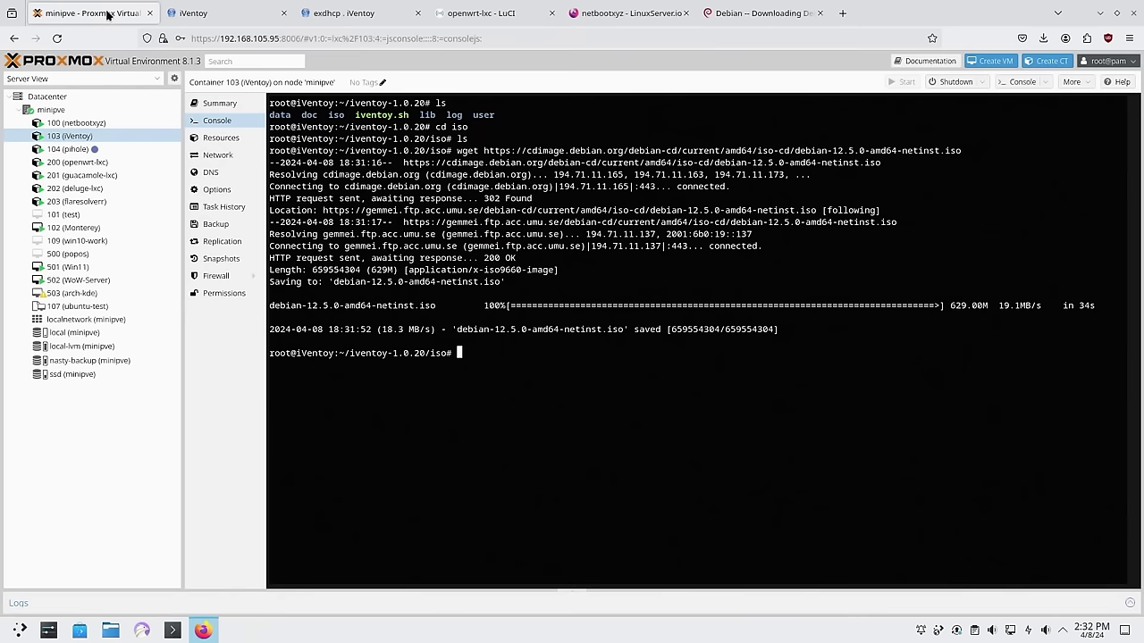
{"action": "type", "text": "netstat -plant"}
{"action": "key", "text": "Return"}
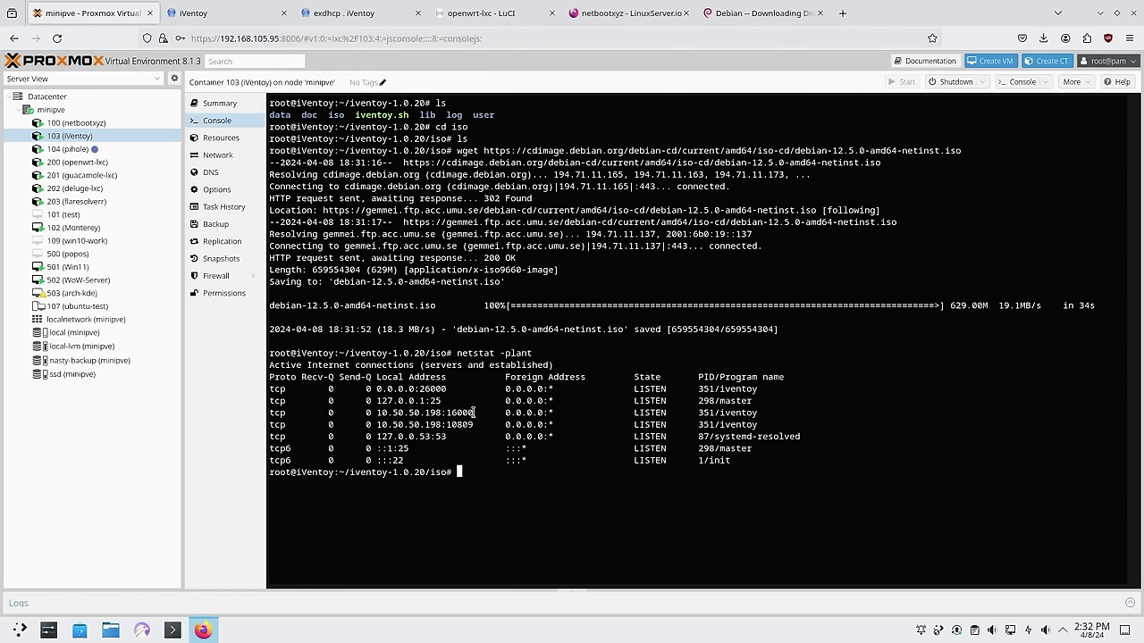
{"action": "left_click_drag", "start_coordinate": [472, 412], "coordinate": [445, 412]}
{"action": "left_click", "coordinate": [442, 412]}
{"action": "left_click", "coordinate": [64, 214]}
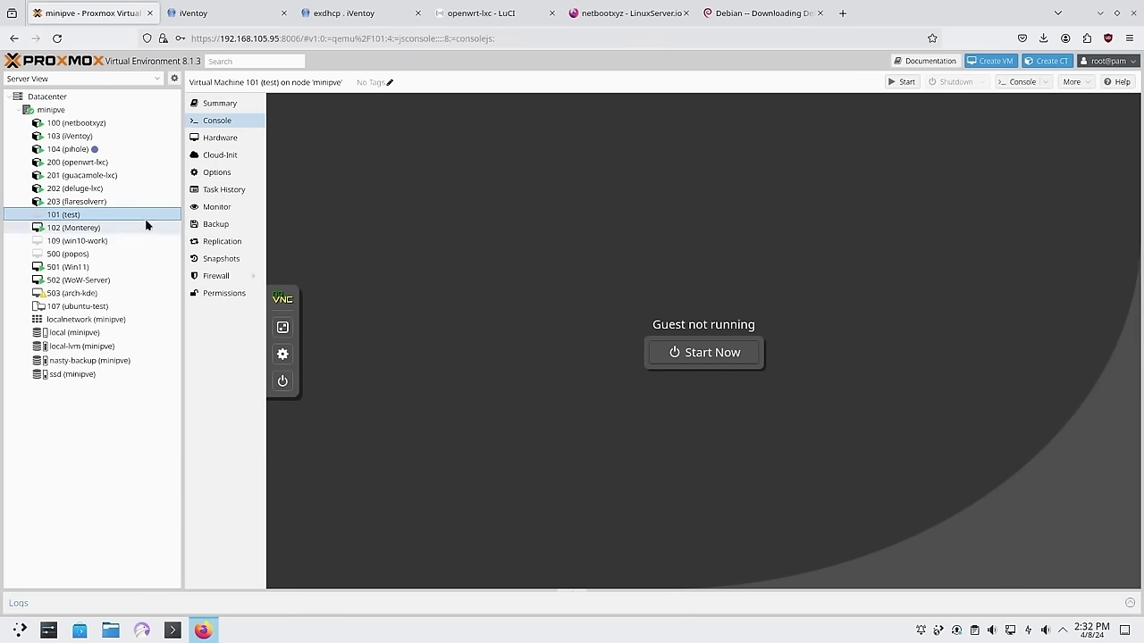
Start test VM 101, reset it, and network-boot it via iPXE from the boot menu
{"action": "left_click", "coordinate": [693, 345]}
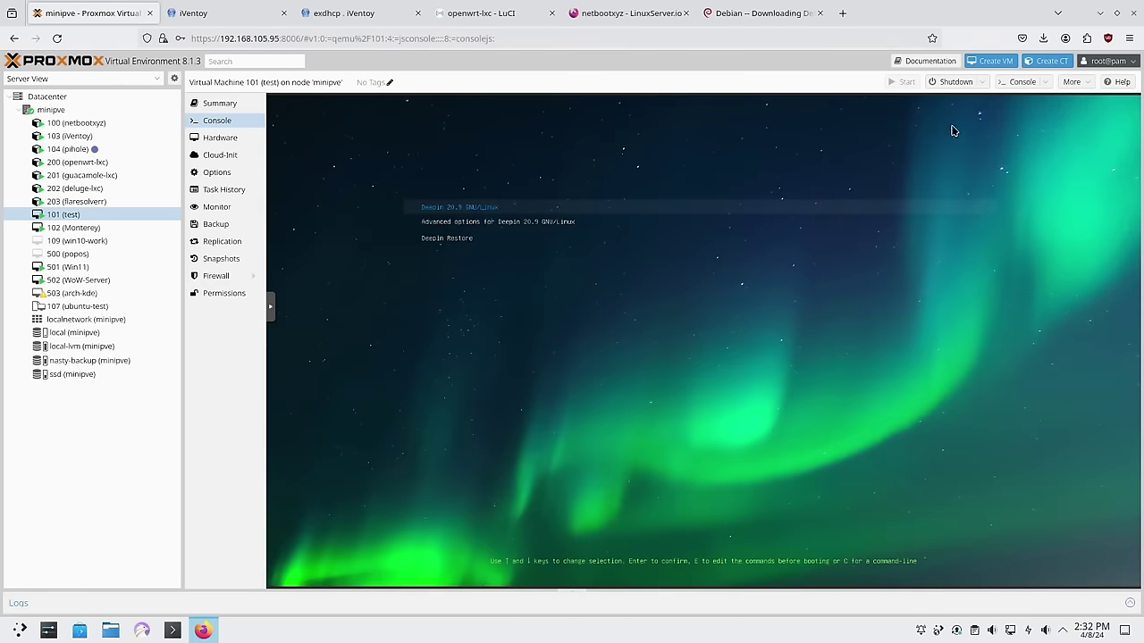
{"action": "left_click", "coordinate": [981, 82]}
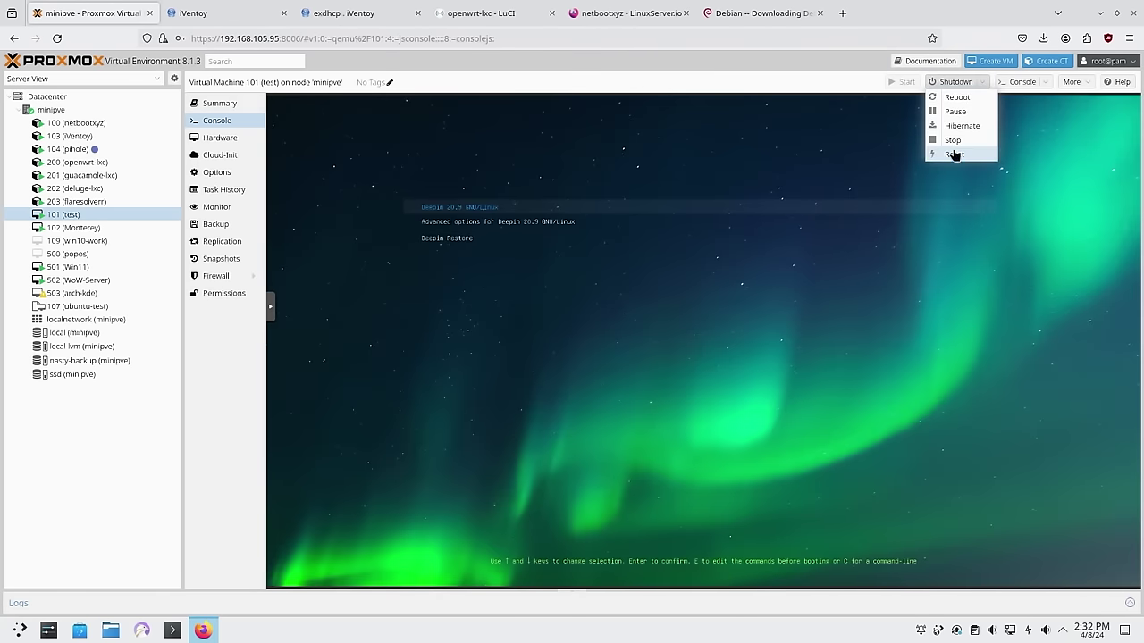
{"action": "left_click", "coordinate": [953, 154]}
{"action": "left_click", "coordinate": [545, 360]}
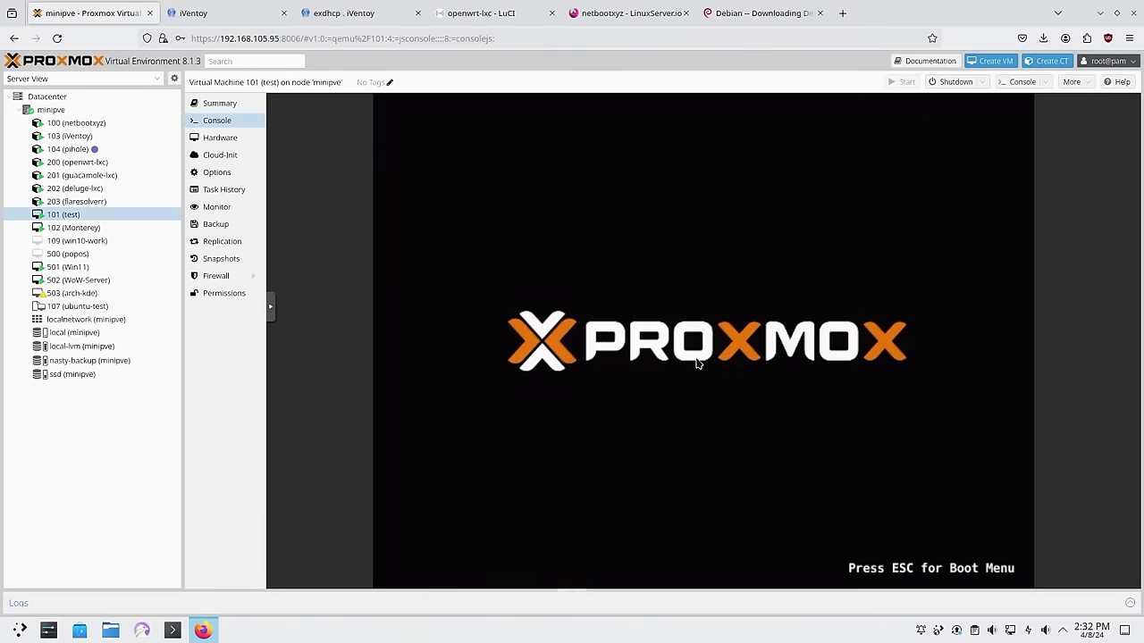
{"action": "key", "text": "Escape"}
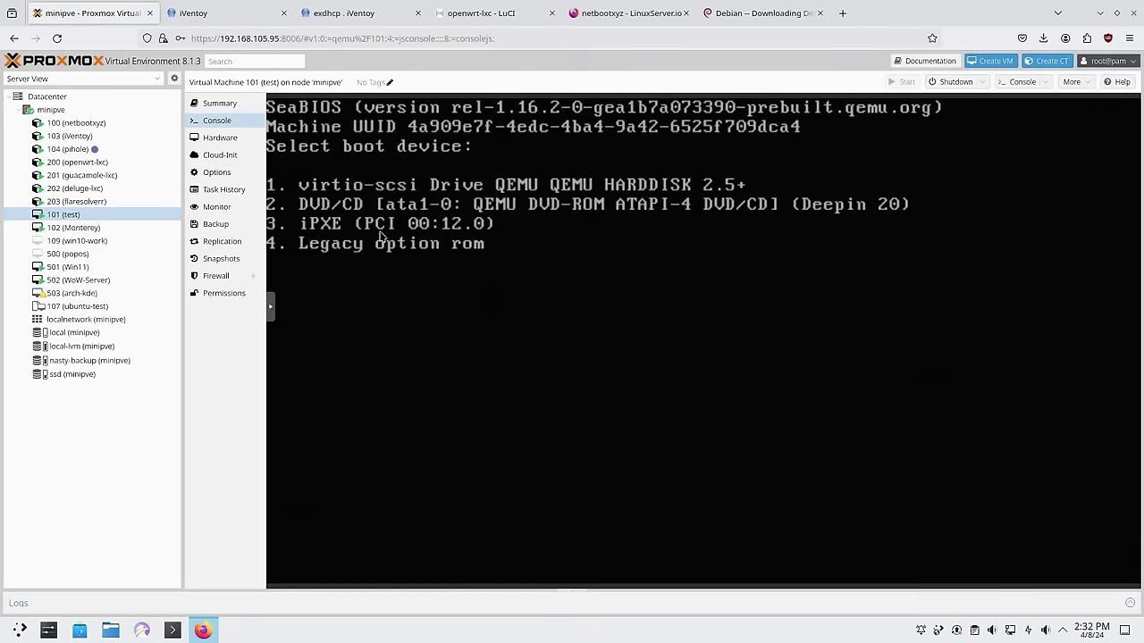
{"action": "key", "text": "3"}
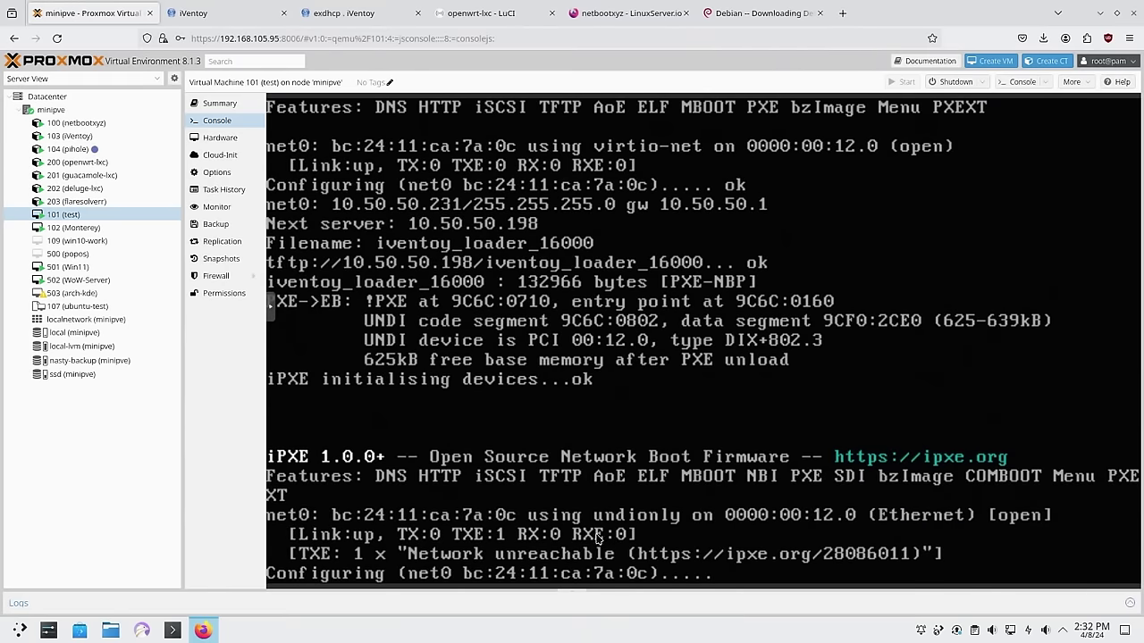
Boot debian-12.5.0-amd64-netinst.iso from the iVentoy menu and choose Graphical install
{"action": "key", "text": "Down"}
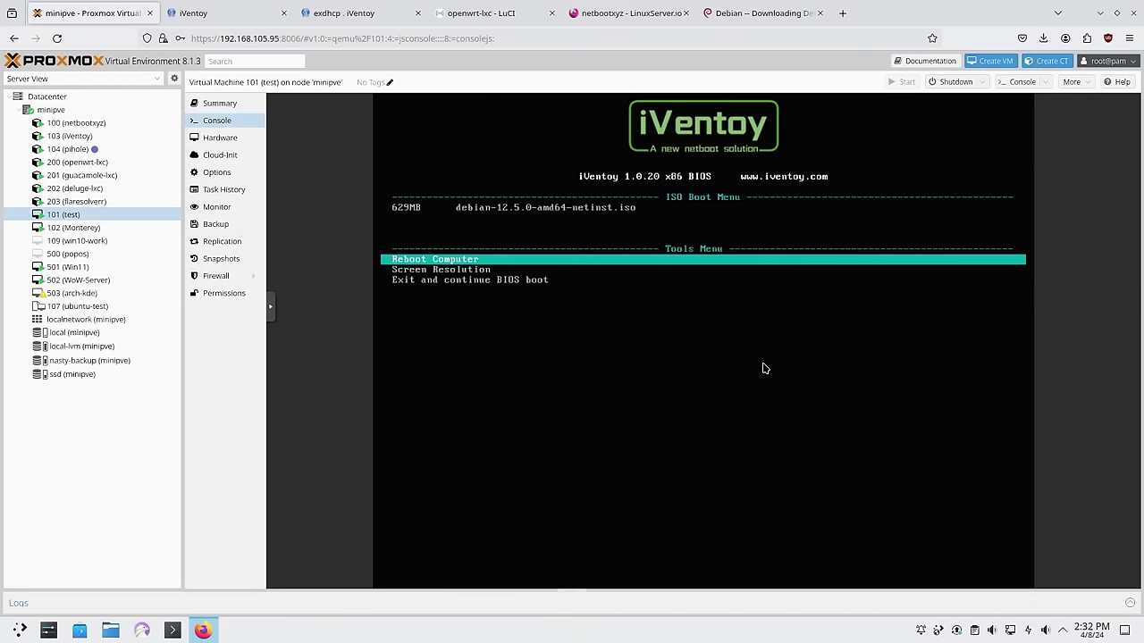
{"action": "key", "text": "Up"}
{"action": "key", "text": "Down"}
{"action": "key", "text": "Up"}
{"action": "key", "text": "Up"}
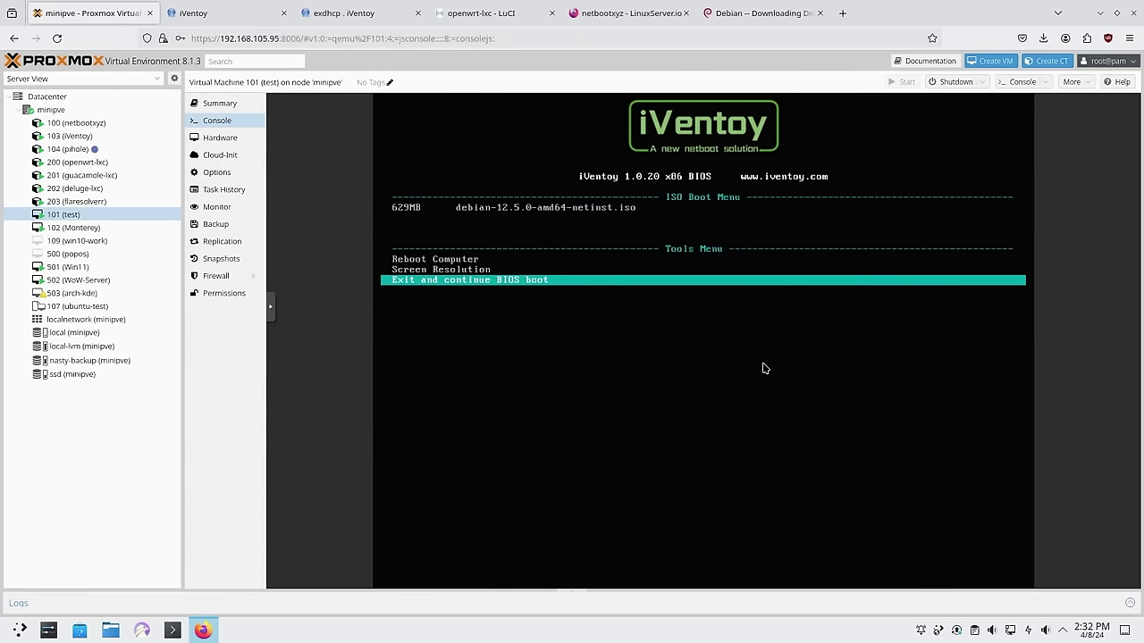
{"action": "key", "text": "Down"}
{"action": "key", "text": "Return"}
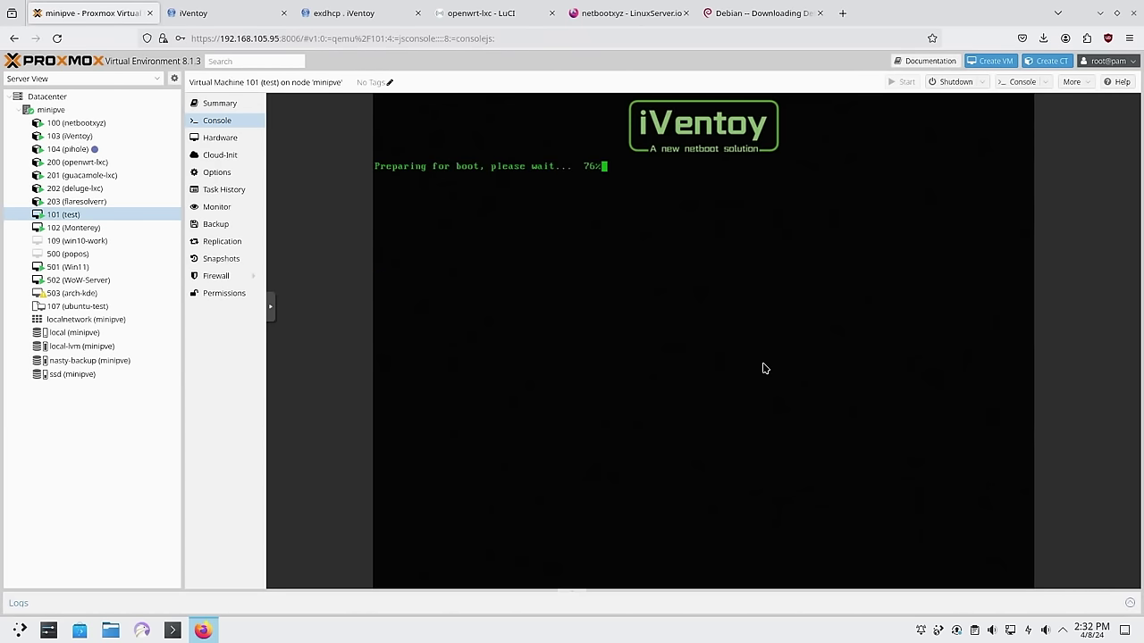
{"action": "key", "text": "Down"}
{"action": "key", "text": "Down"}
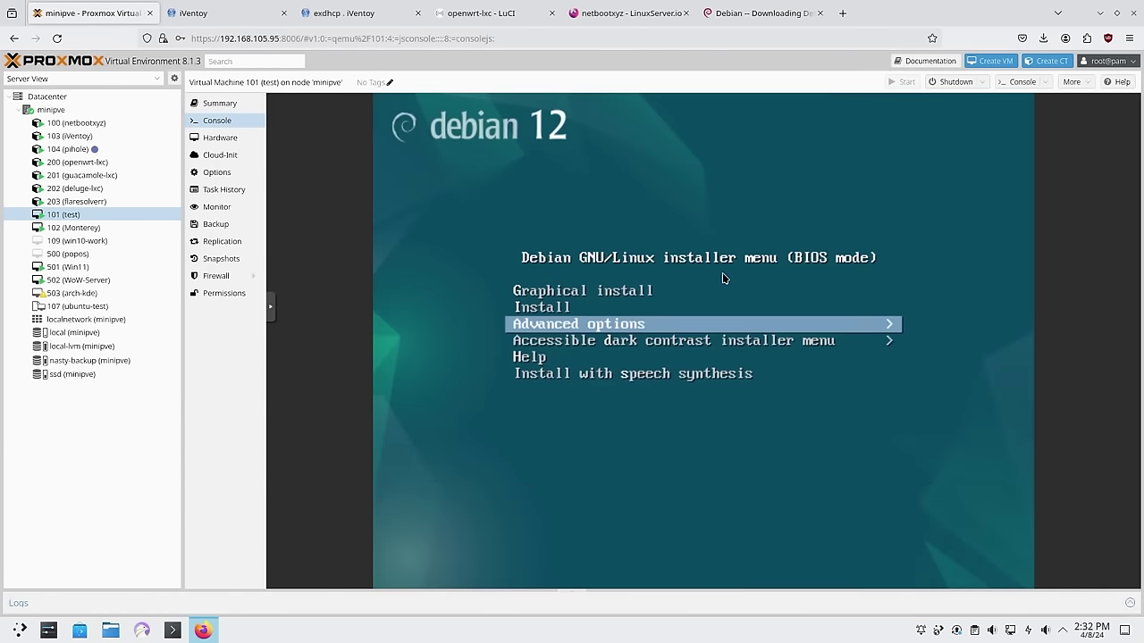
{"action": "key", "text": "Up"}
{"action": "key", "text": "Up"}
{"action": "key", "text": "Return"}
{"action": "left_click", "coordinate": [341, 13]}
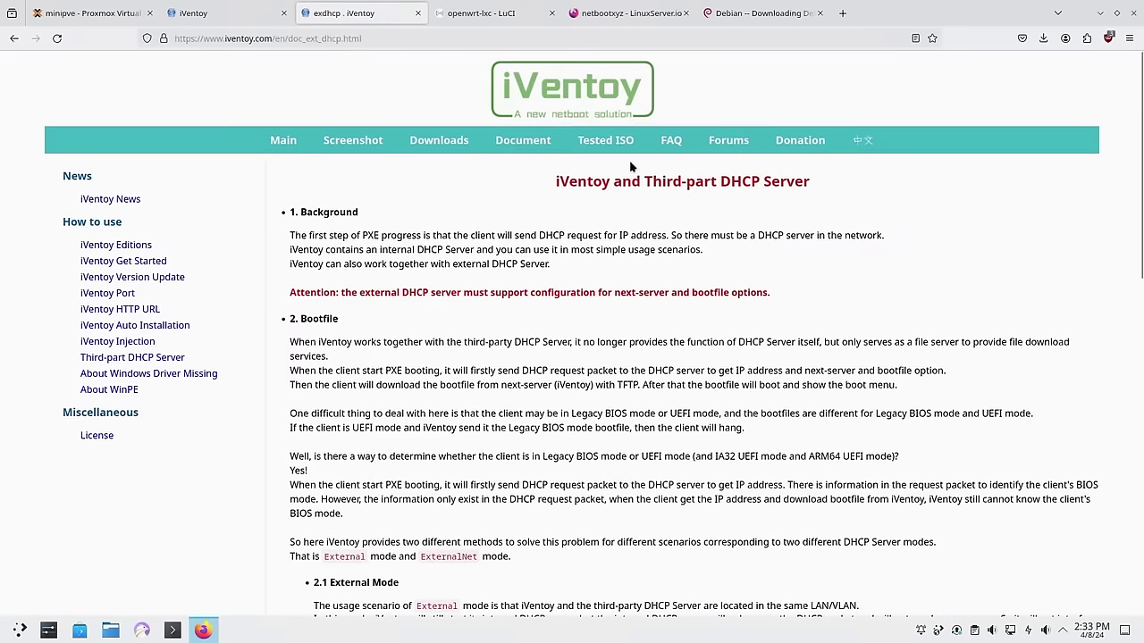
Open iventoy.com's Tested ISO page and scroll through the table of 170 tested image files
{"action": "left_click", "coordinate": [601, 146]}
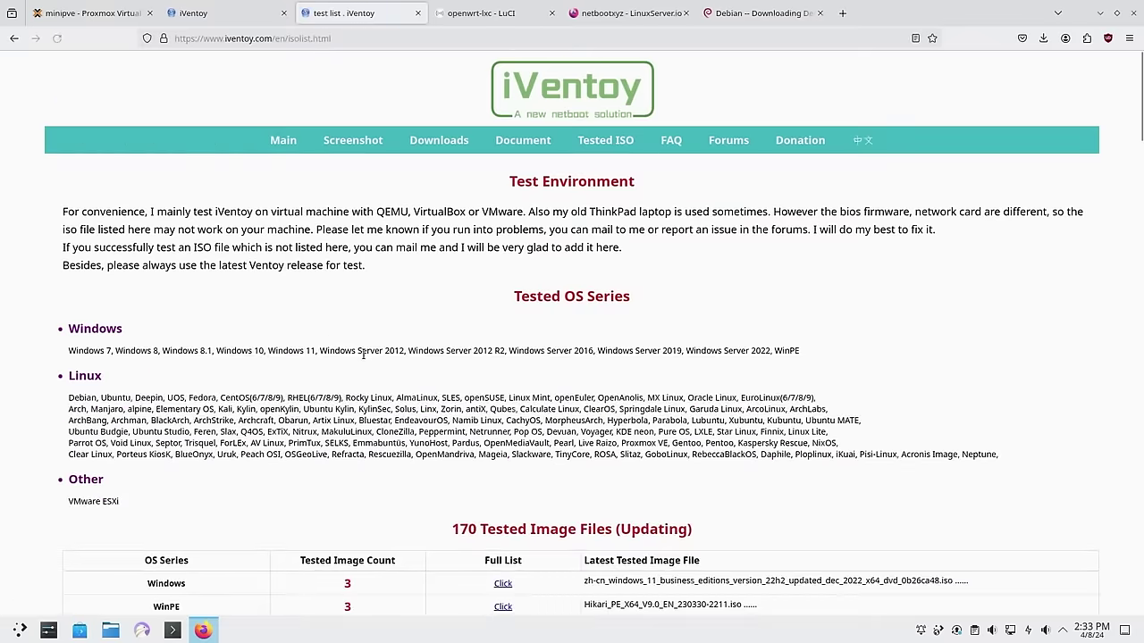
{"action": "scroll", "coordinate": [240, 349], "scroll_direction": "down", "scroll_amount": 4}
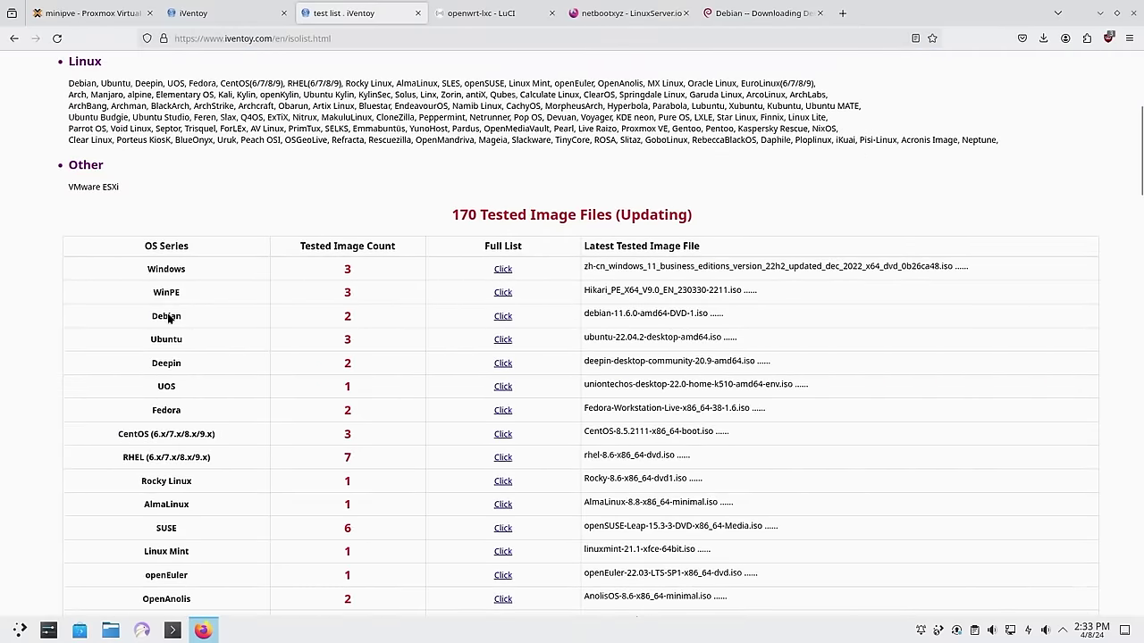
{"action": "scroll", "coordinate": [202, 449], "scroll_direction": "down", "scroll_amount": 3}
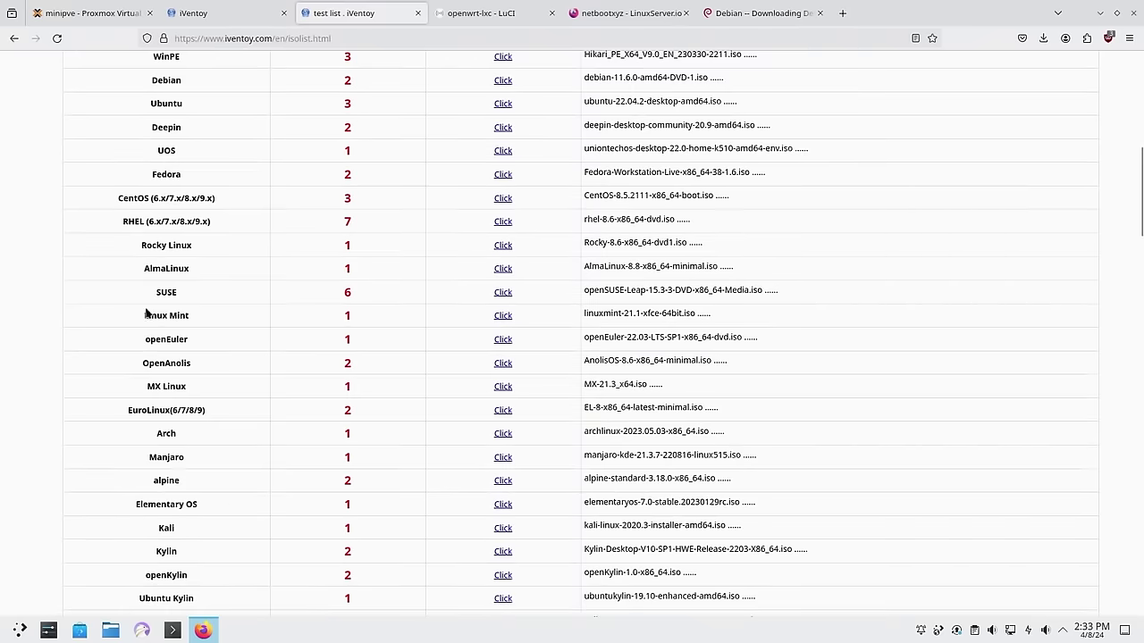
{"action": "scroll", "coordinate": [202, 473], "scroll_direction": "down", "scroll_amount": 10}
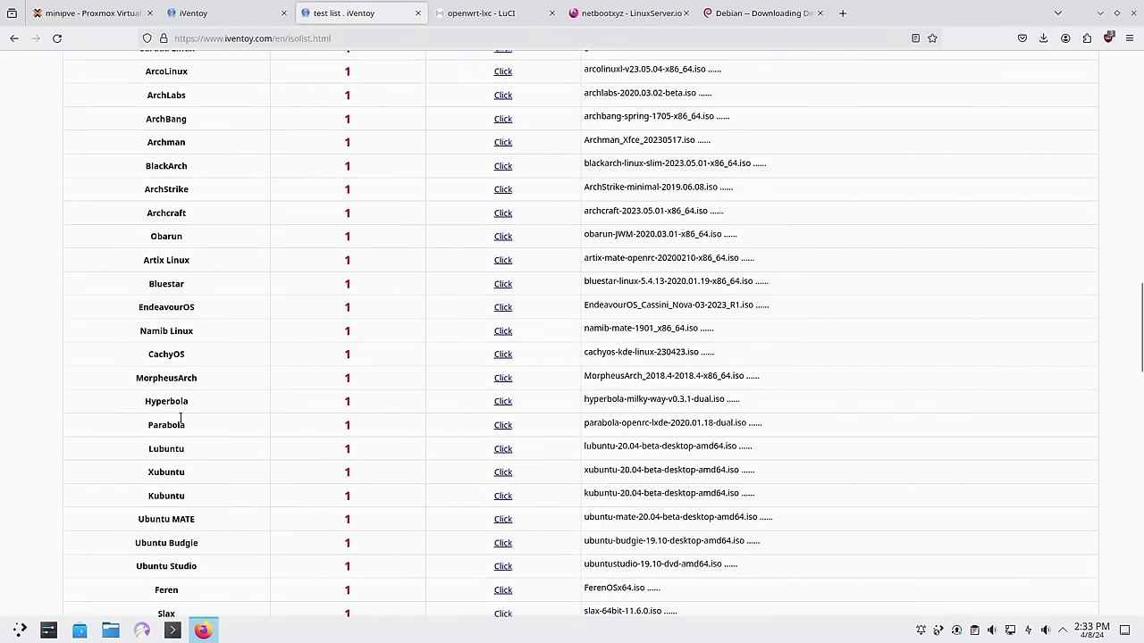
{"action": "scroll", "coordinate": [289, 421], "scroll_direction": "down", "scroll_amount": 5}
{"action": "scroll", "coordinate": [271, 402], "scroll_direction": "up", "scroll_amount": 12}
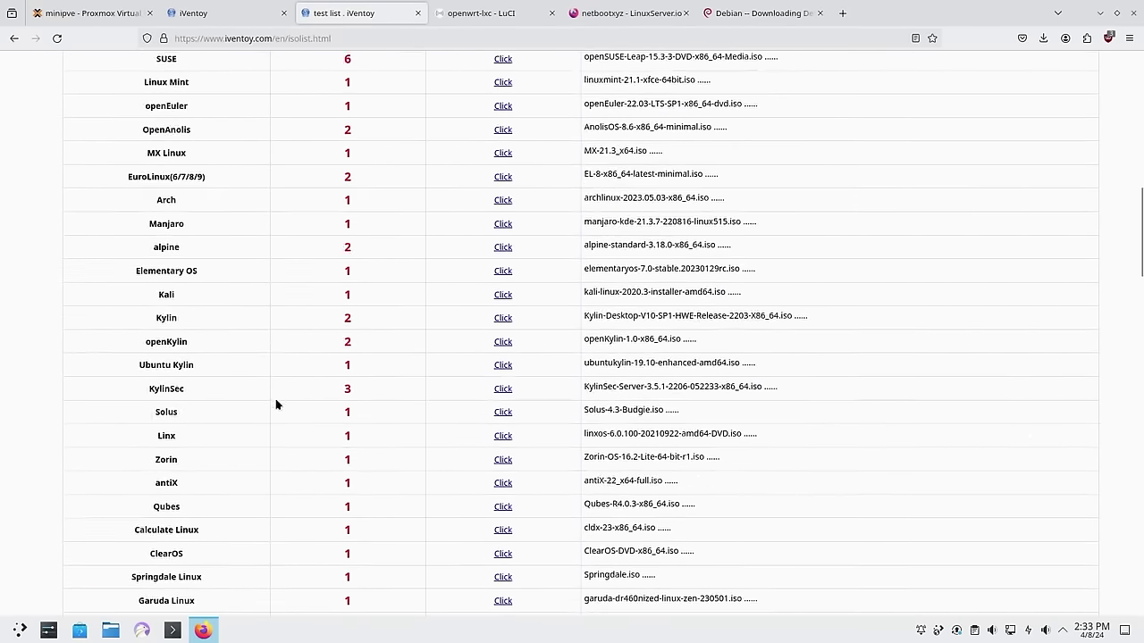
{"action": "scroll", "coordinate": [276, 405], "scroll_direction": "up", "scroll_amount": 9}
{"action": "scroll", "coordinate": [277, 344], "scroll_direction": "down", "scroll_amount": 4}
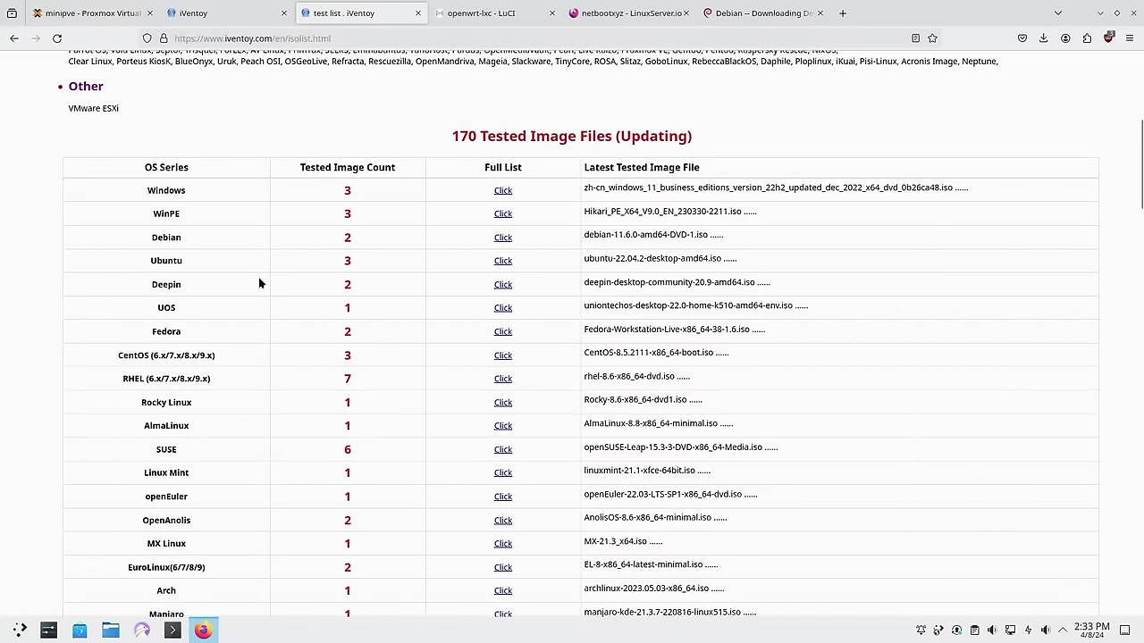
{"action": "scroll", "coordinate": [270, 344], "scroll_direction": "down", "scroll_amount": 20}
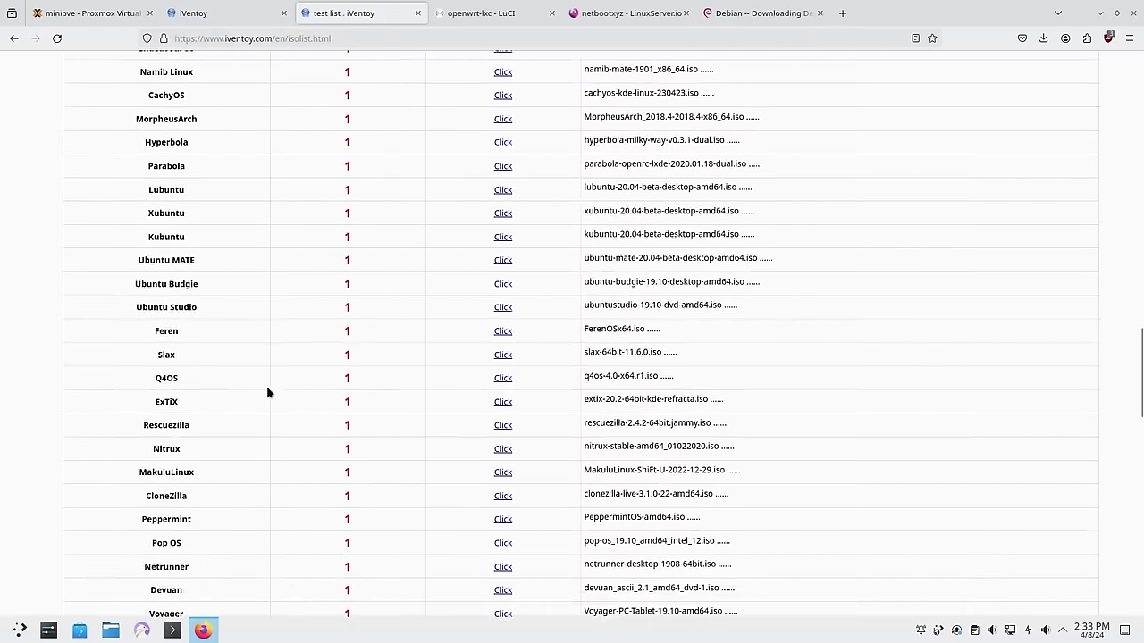
{"action": "scroll", "coordinate": [223, 366], "scroll_direction": "up", "scroll_amount": 20}
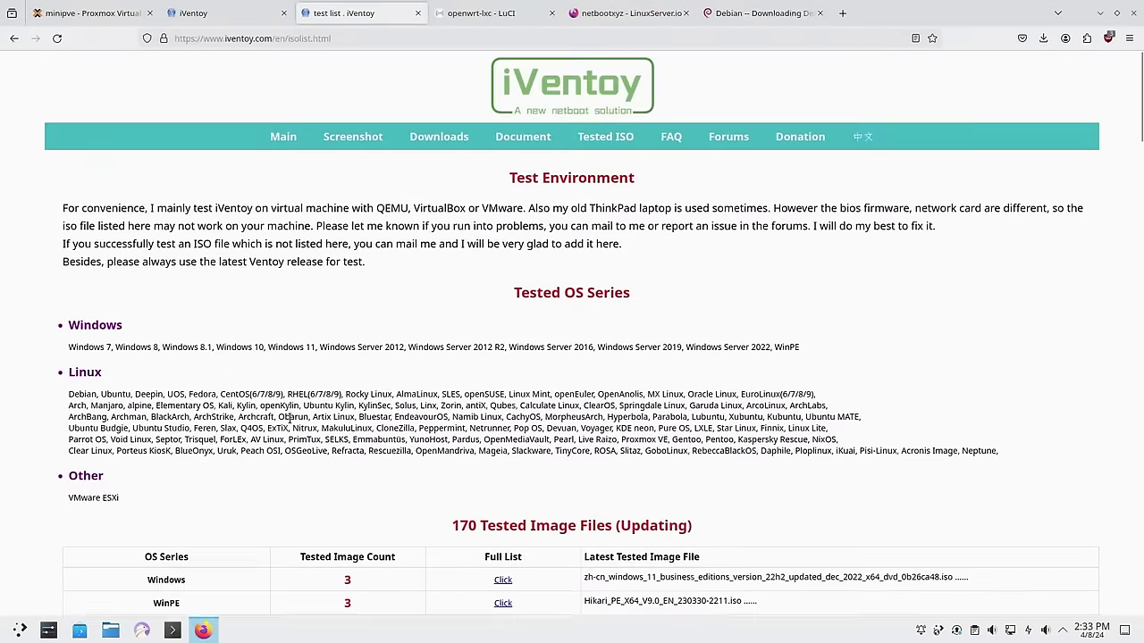
{"action": "scroll", "coordinate": [397, 235], "scroll_direction": "down", "scroll_amount": 9}
{"action": "scroll", "coordinate": [197, 362], "scroll_direction": "down", "scroll_amount": 10}
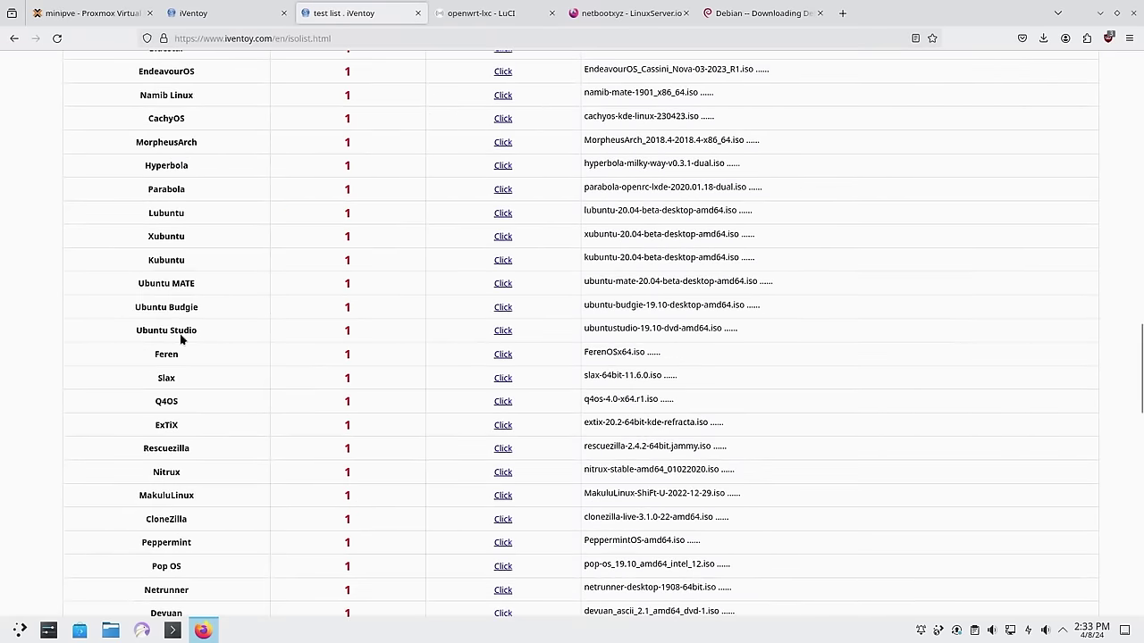
{"action": "scroll", "coordinate": [274, 322], "scroll_direction": "up", "scroll_amount": 5}
{"action": "scroll", "coordinate": [273, 293], "scroll_direction": "up", "scroll_amount": 15}
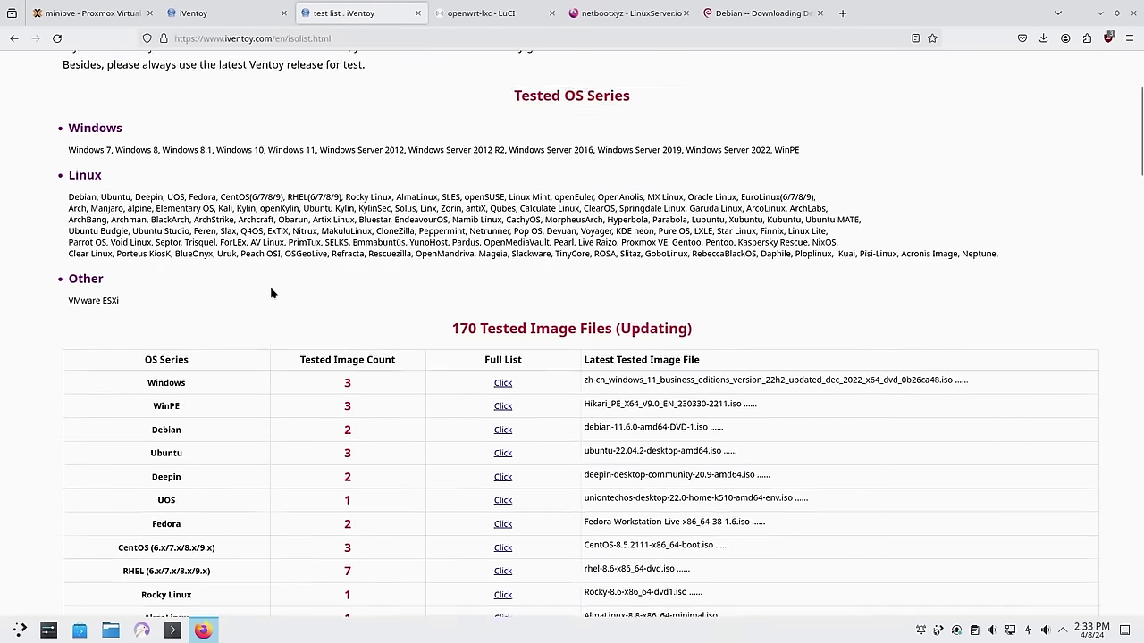